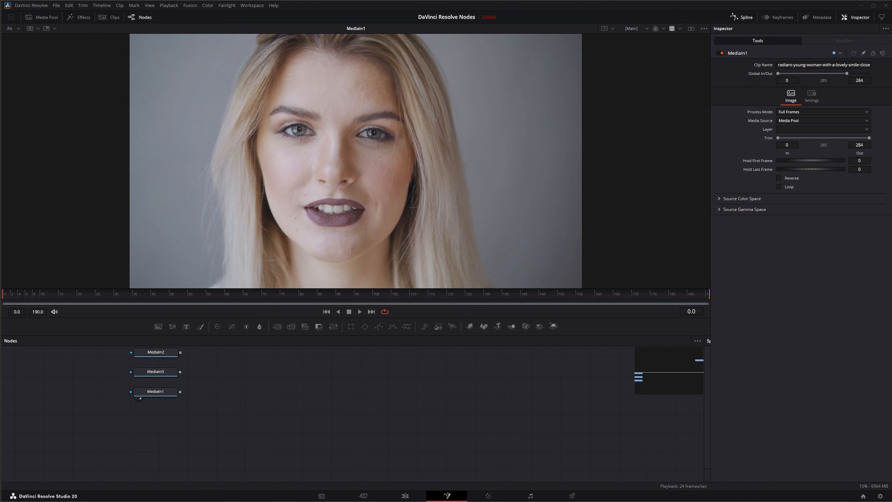
Add a Surface Tracker node after MediaIn1, space it out from the clip node and show it in the viewer.
click(157, 391)
key(shift+space)
text(surf)
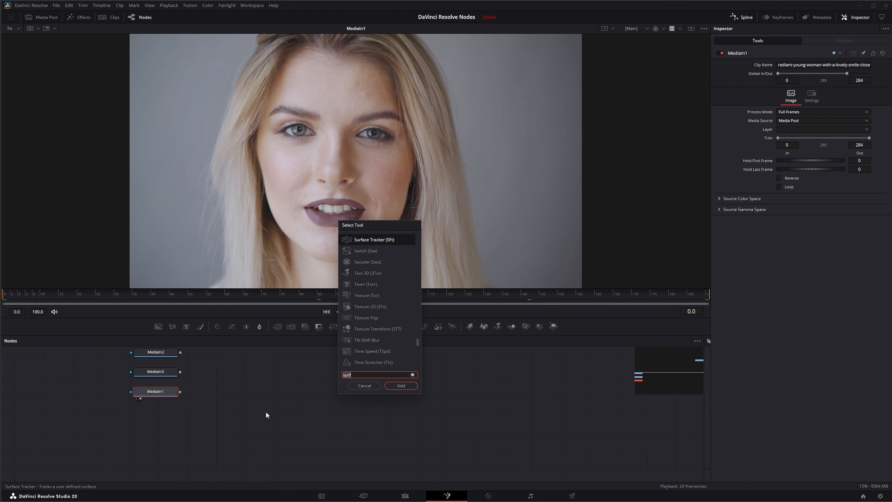
key(Return)
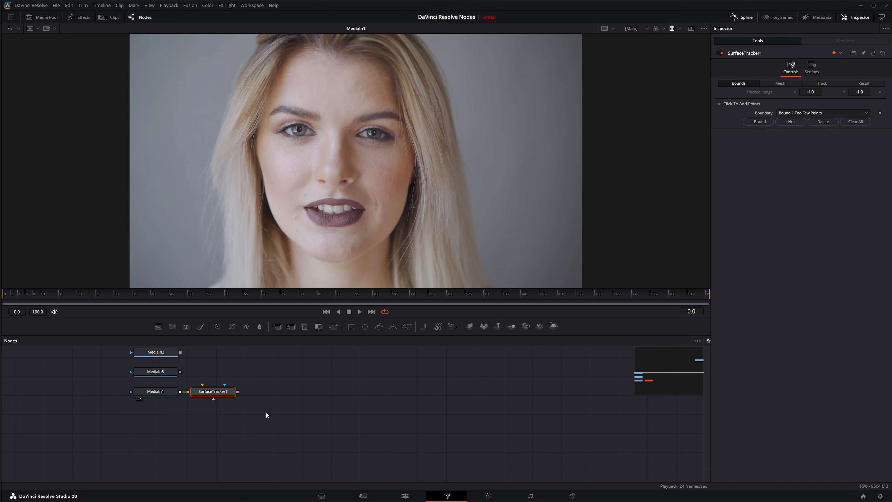
drag(219, 391, 242, 394)
key(2)
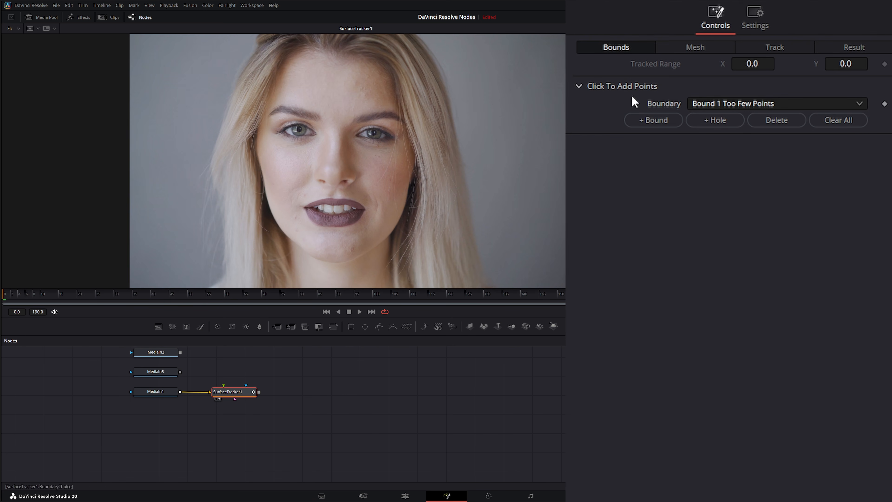
Add a new bound and outline the woman's face with it, from the jaw and chin up around the forehead.
click(653, 118)
click(275, 207)
click(289, 232)
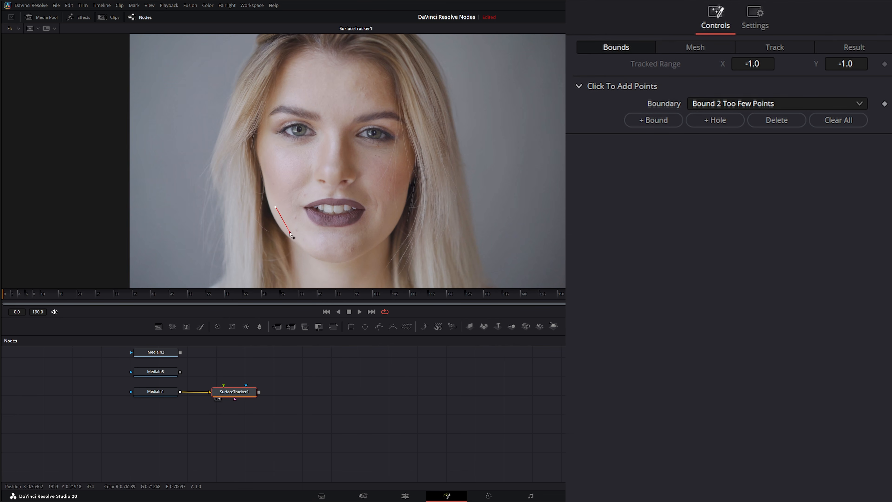
click(318, 250)
click(361, 247)
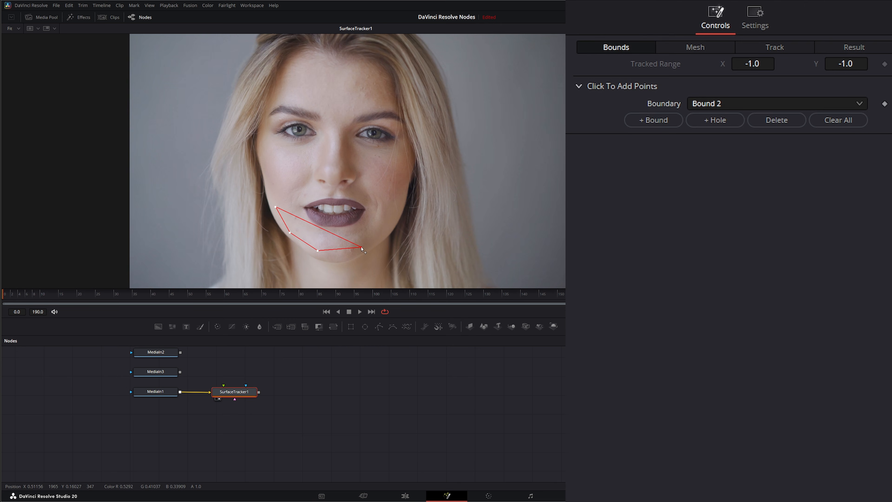
click(391, 219)
click(405, 176)
click(404, 138)
click(394, 108)
click(370, 73)
click(332, 66)
click(304, 70)
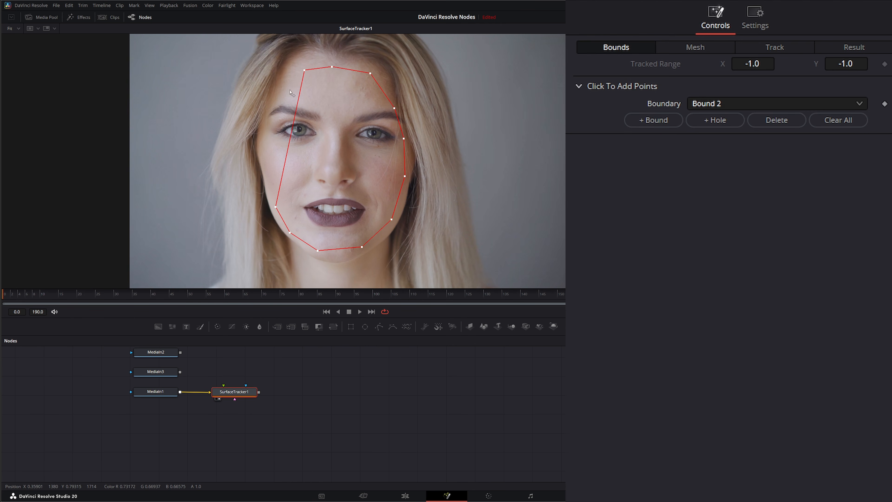
click(272, 106)
click(262, 155)
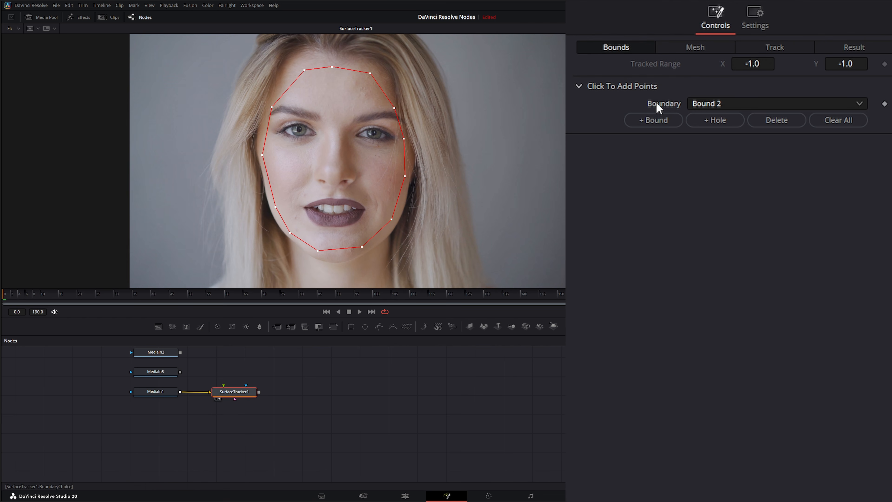
Delete the empty Bound 1, keeping the face outline as the only boundary.
click(722, 104)
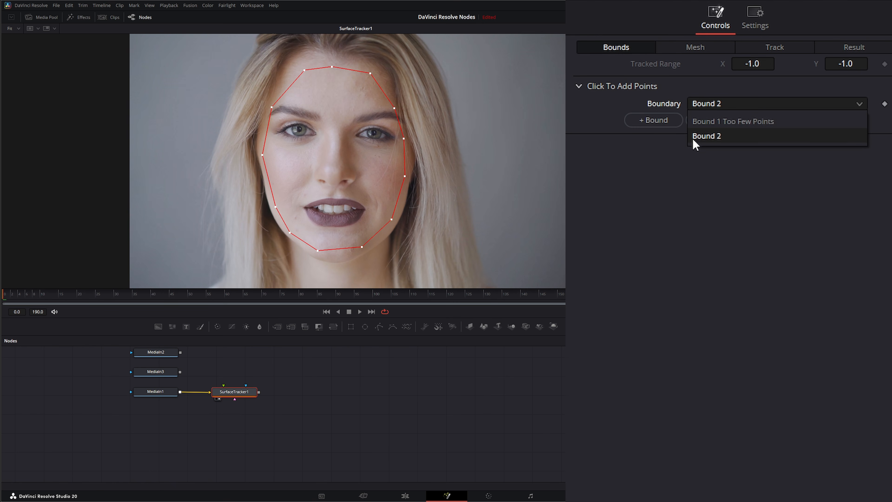
click(729, 122)
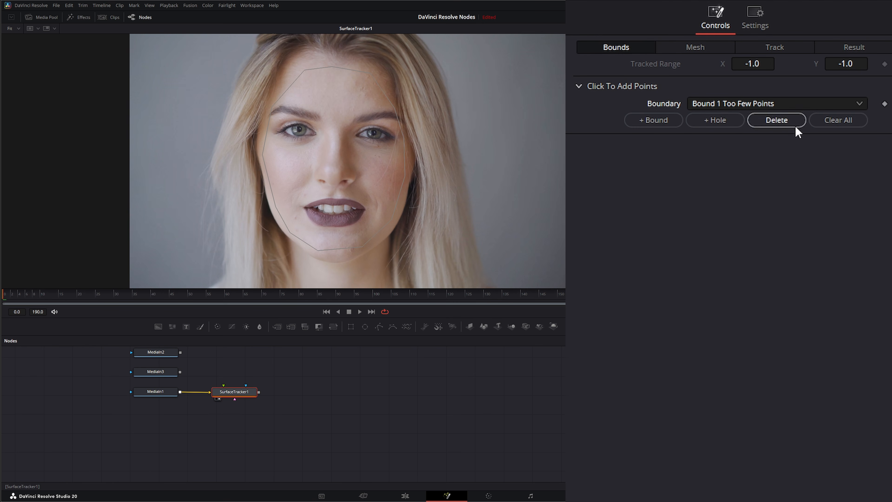
click(782, 123)
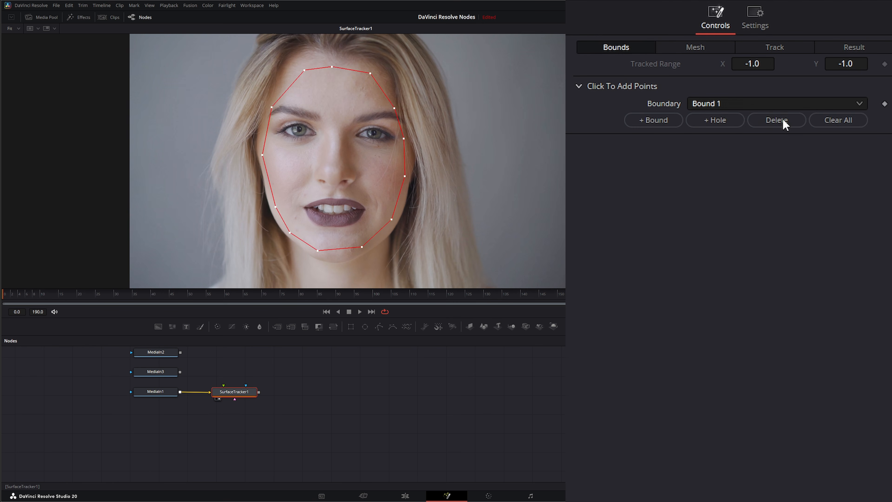
Add a hole to the boundary and outline the eye on the left side of the image.
click(713, 122)
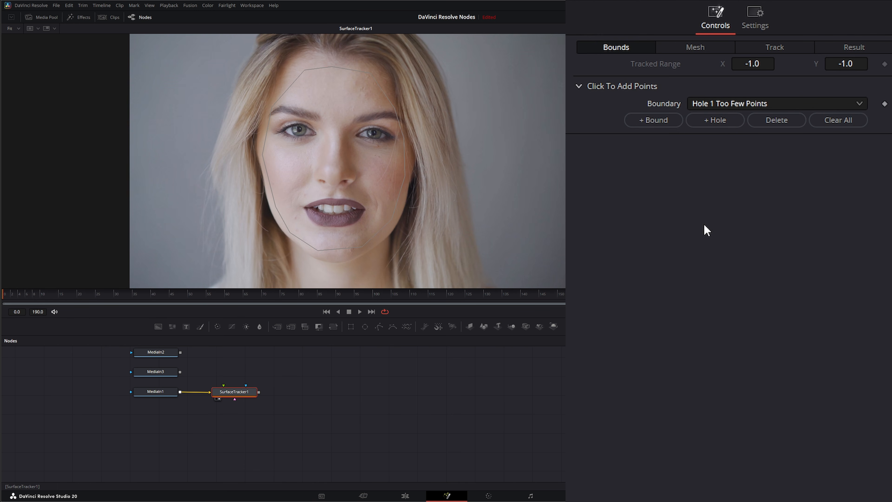
click(271, 131)
click(281, 145)
click(315, 144)
click(321, 128)
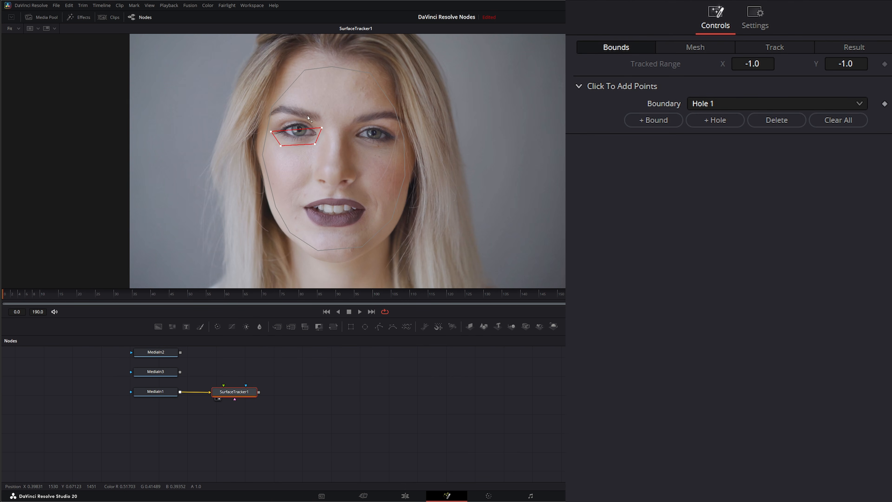
click(305, 114)
click(283, 114)
click(274, 123)
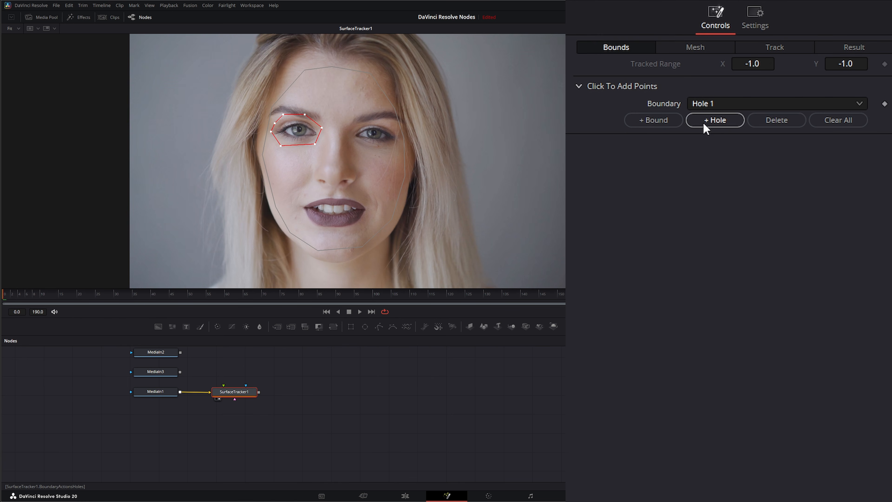
Add a second hole and outline the eye on the right side of the image.
click(715, 120)
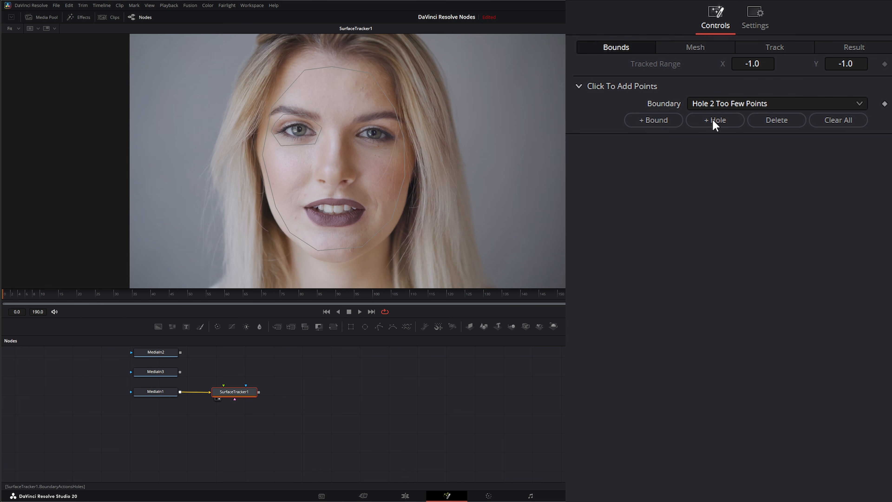
click(358, 151)
click(386, 151)
click(398, 144)
click(394, 127)
click(374, 116)
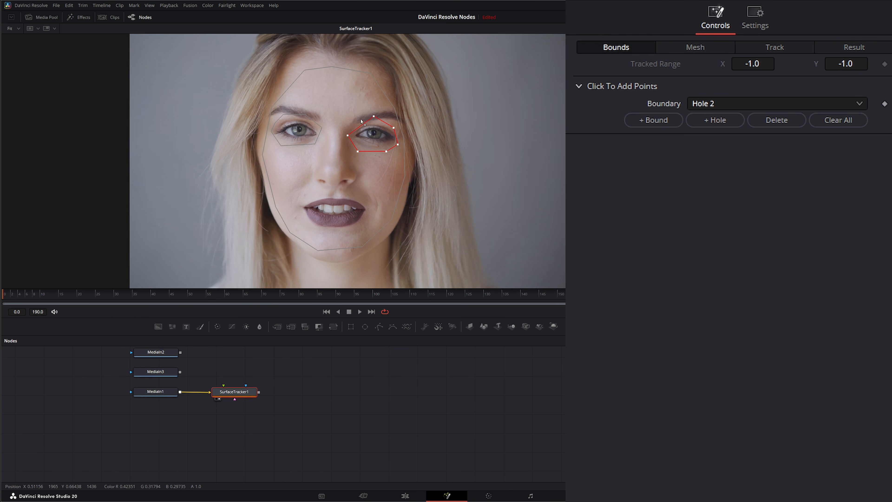
click(354, 124)
Make Bound 1, Hole 1 and Hole 2 the active boundary in turn to check each outline.
click(713, 103)
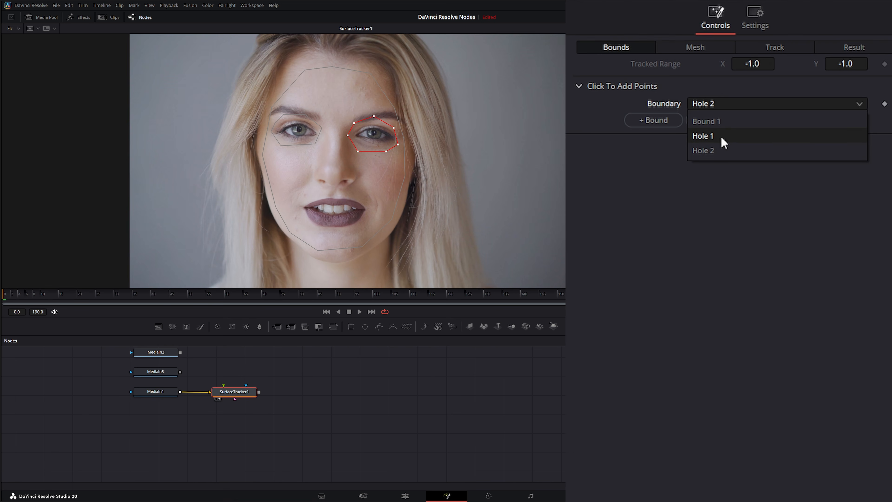
click(722, 121)
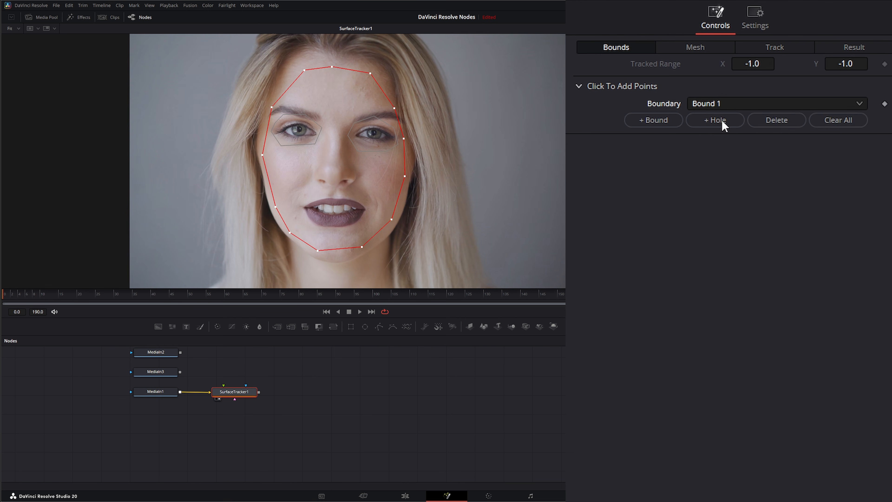
click(711, 102)
click(724, 134)
click(714, 107)
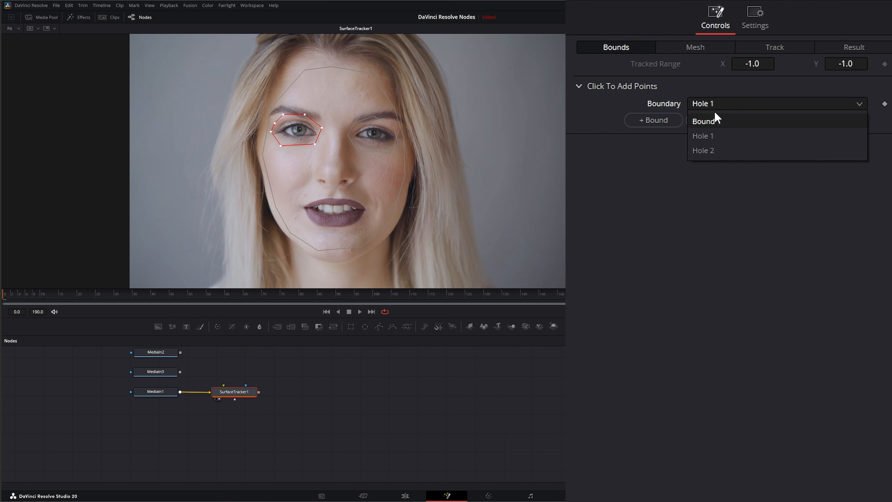
click(718, 151)
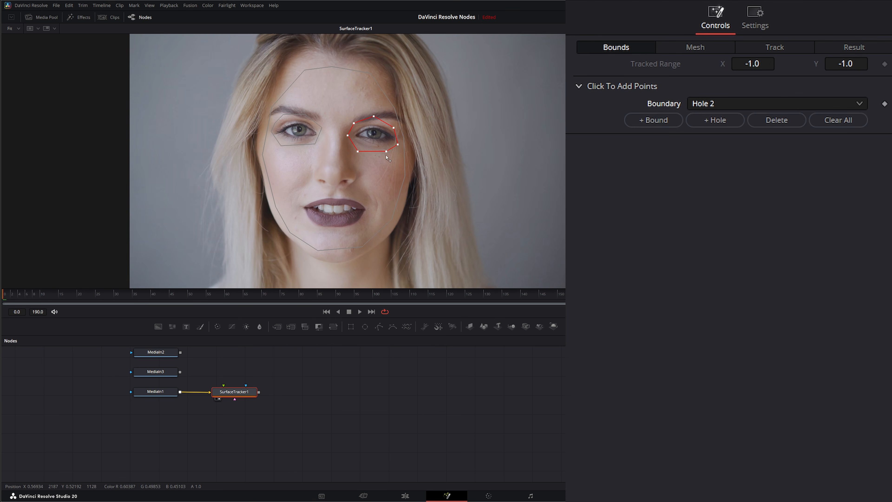
Refine the Hole 2 outline by nudging its points and adding one on its lower edge, and generate the mesh.
drag(387, 151, 383, 152)
click(371, 152)
drag(335, 110, 398, 137)
mouse_move(352, 124)
mouse_down()
mouse_move(343, 120)
mouse_move(356, 123)
mouse_up()
click(370, 154)
key(Delete)
click(370, 153)
click(697, 48)
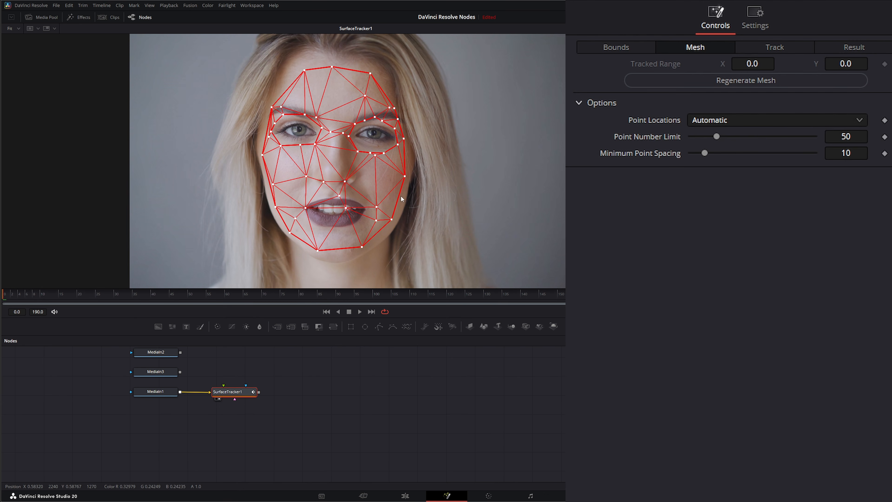
Try Uniform point locations with horizontal spacing 59 and vertical spacing 77, and shift a few mesh points.
click(701, 121)
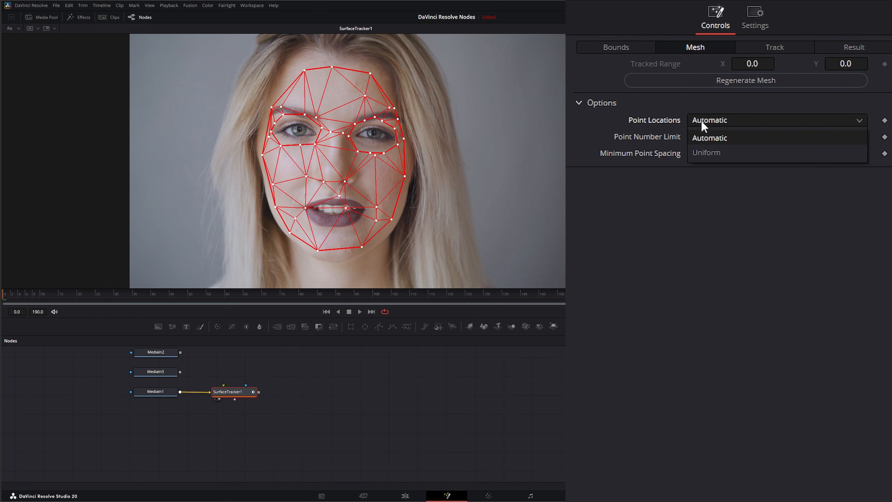
click(718, 153)
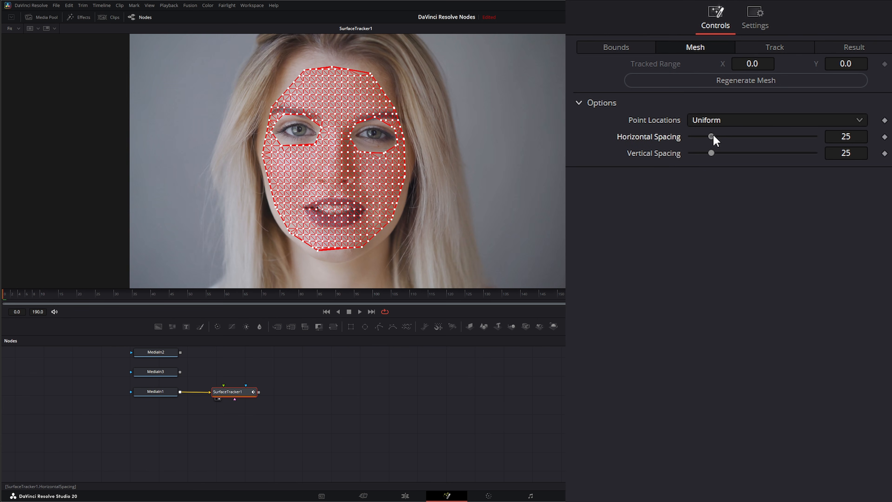
drag(711, 136, 782, 154)
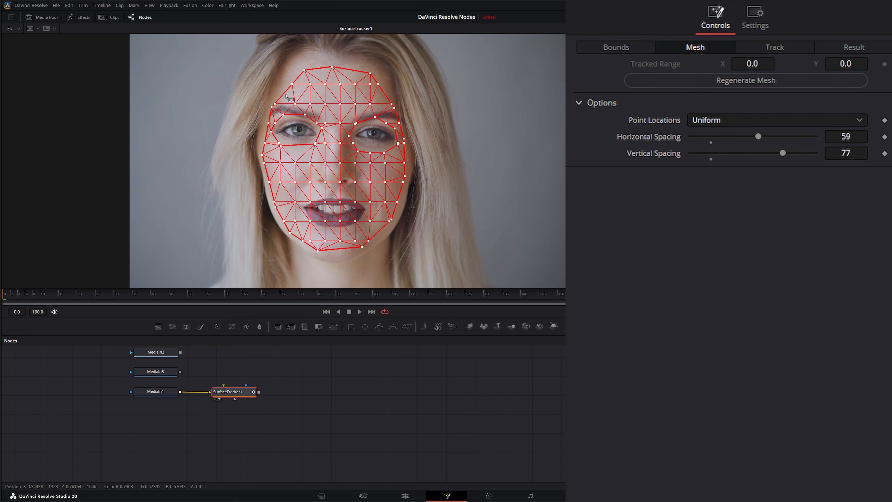
drag(288, 97, 369, 143)
drag(339, 105, 341, 111)
Set the mesh to Automatic point locations with a point number limit of 143 and minimum point spacing of 27.
click(856, 120)
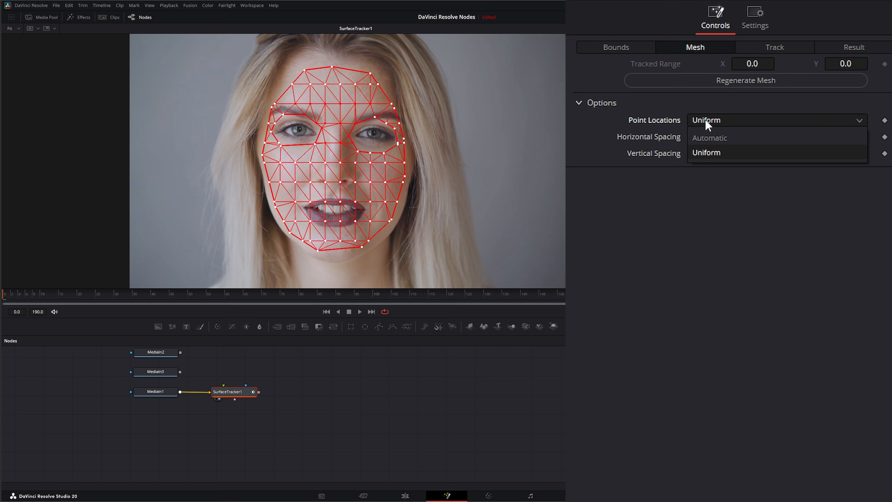
click(719, 138)
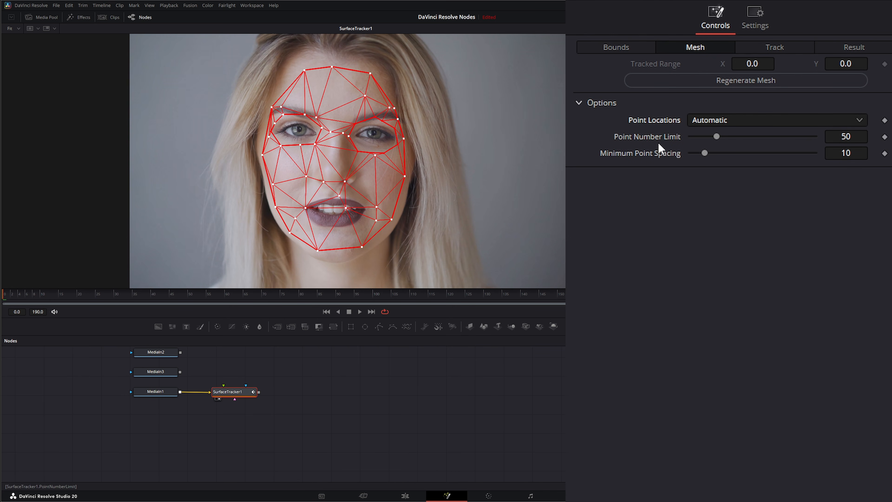
drag(716, 136, 741, 140)
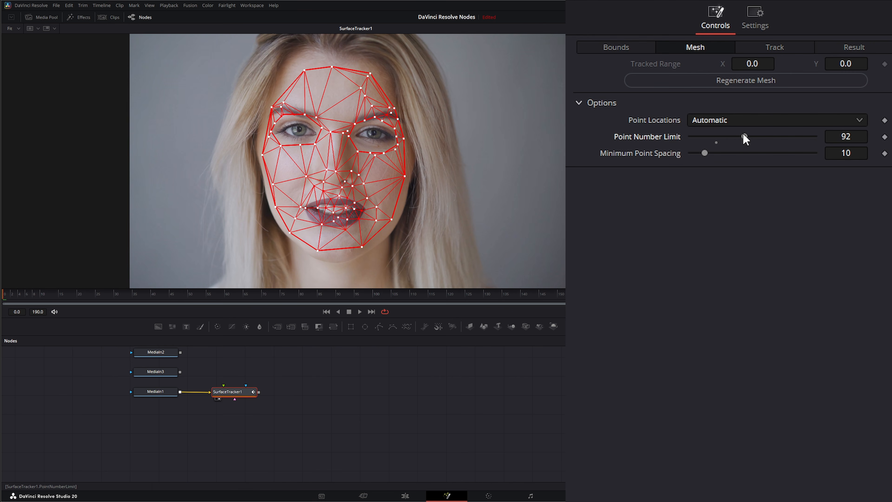
drag(744, 139, 777, 138)
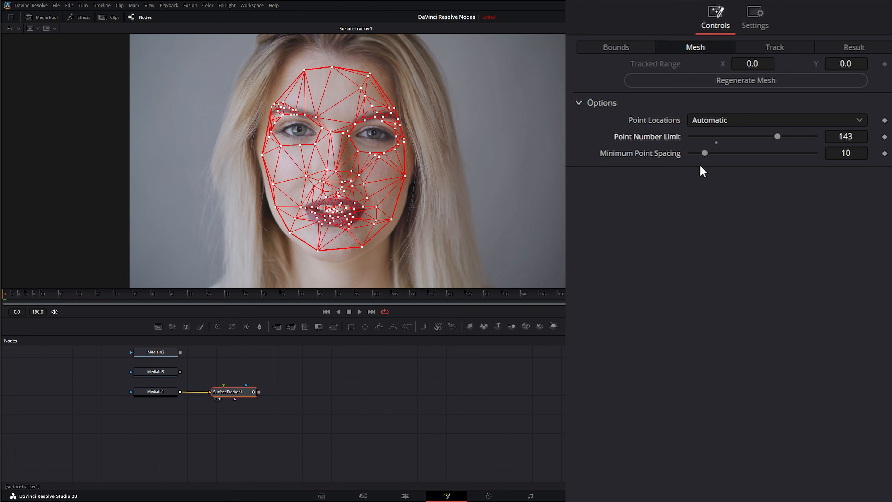
drag(705, 153, 751, 153)
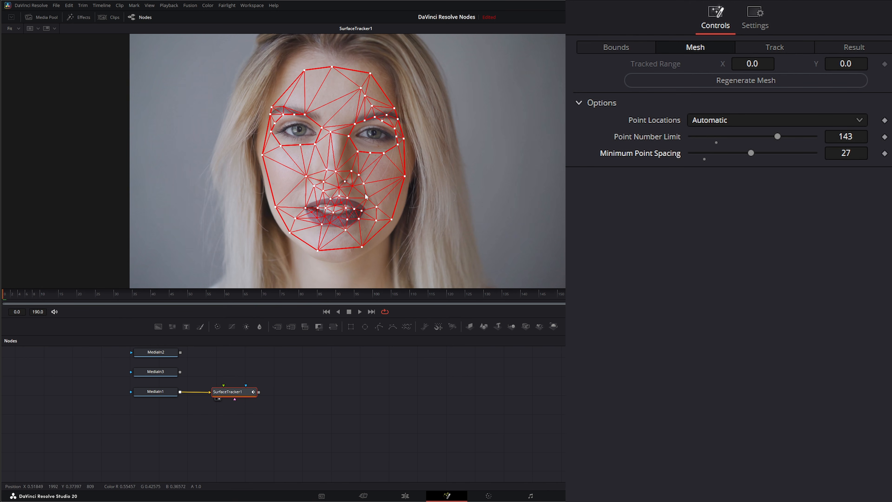
Open the tracking controls and reposition the two mesh boundary points along the chin.
click(789, 50)
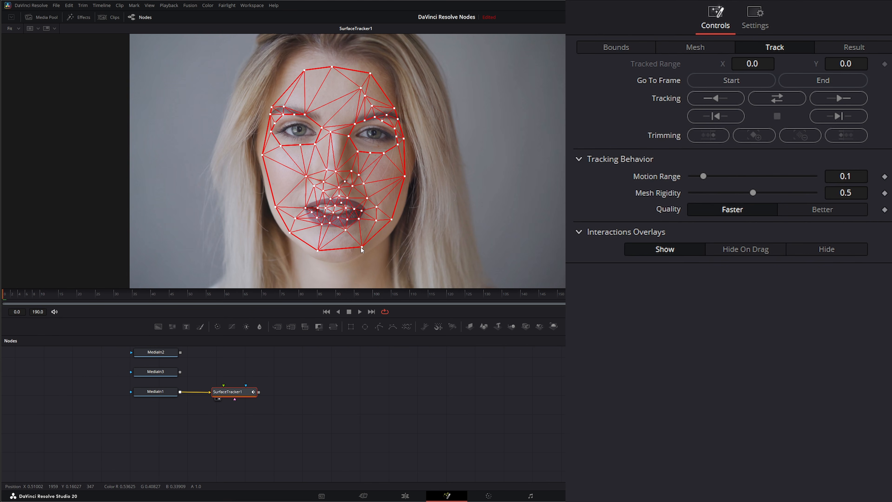
drag(363, 246, 364, 250)
drag(317, 251, 318, 253)
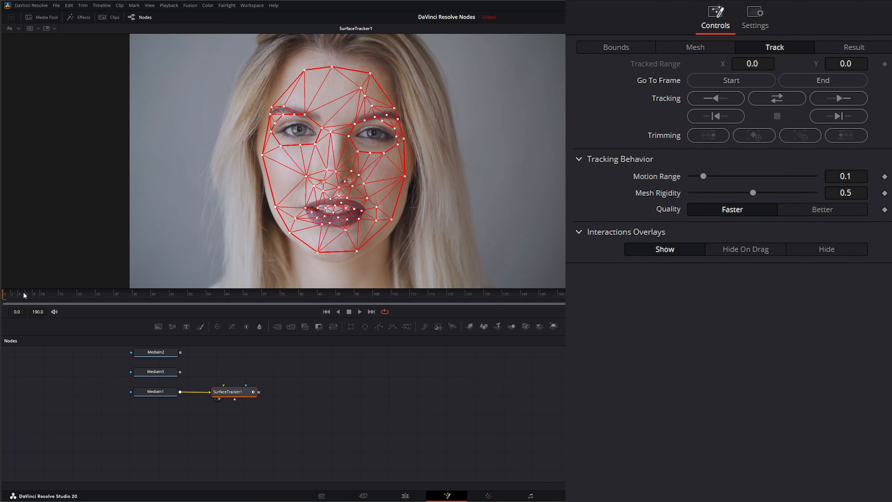
Track the face mesh forward through the clip with Motion Range 0.85 and Mesh Rigidity 0.048.
drag(24, 295, 4, 301)
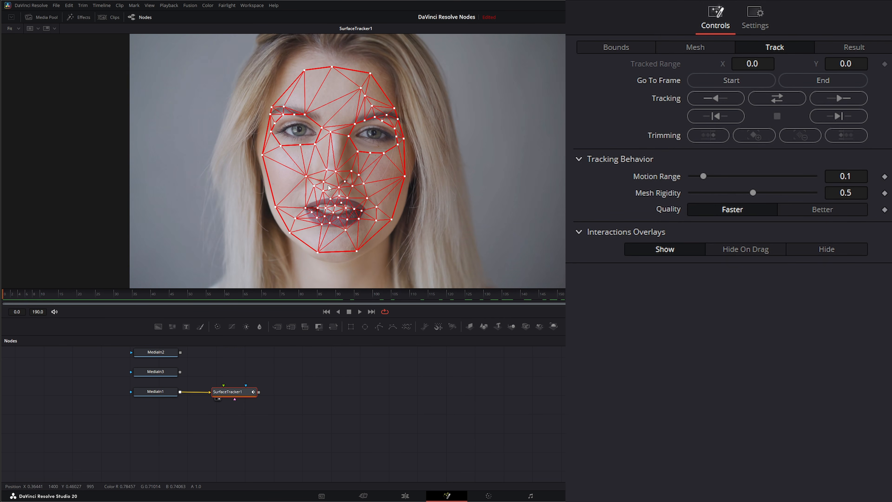
drag(703, 176, 777, 178)
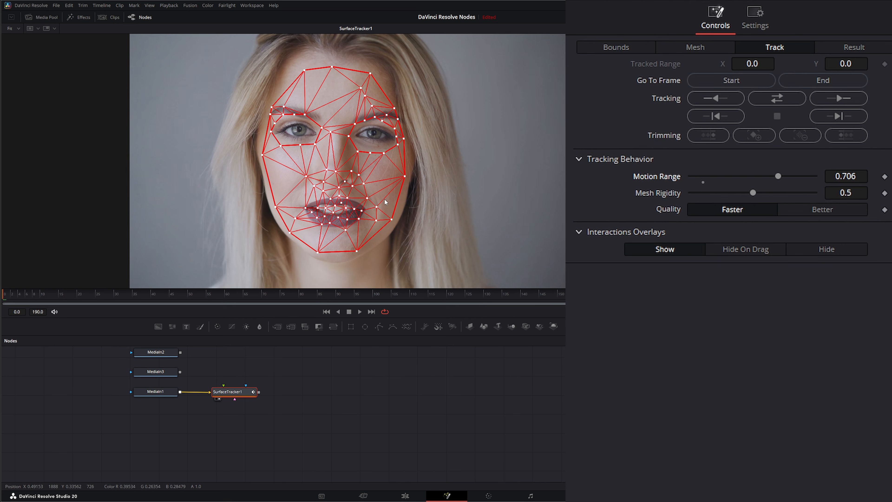
mouse_move(778, 175)
mouse_down()
mouse_move(698, 177)
mouse_move(796, 176)
mouse_up()
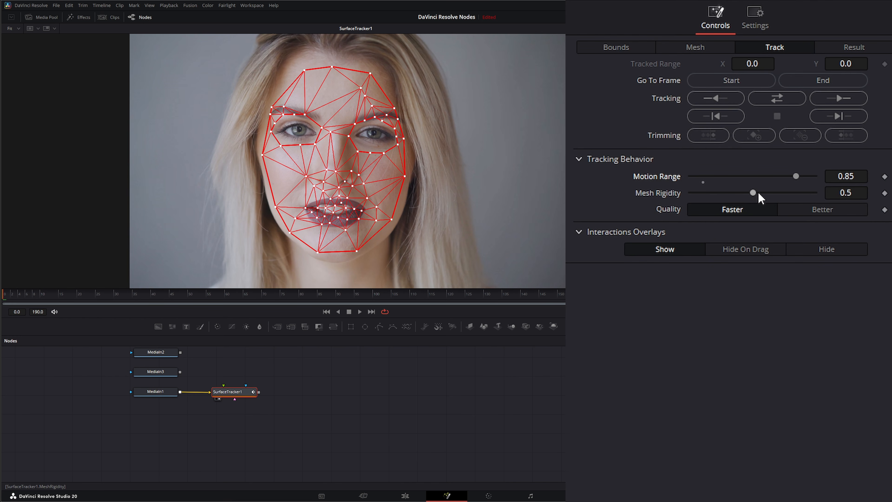
drag(754, 193, 808, 192)
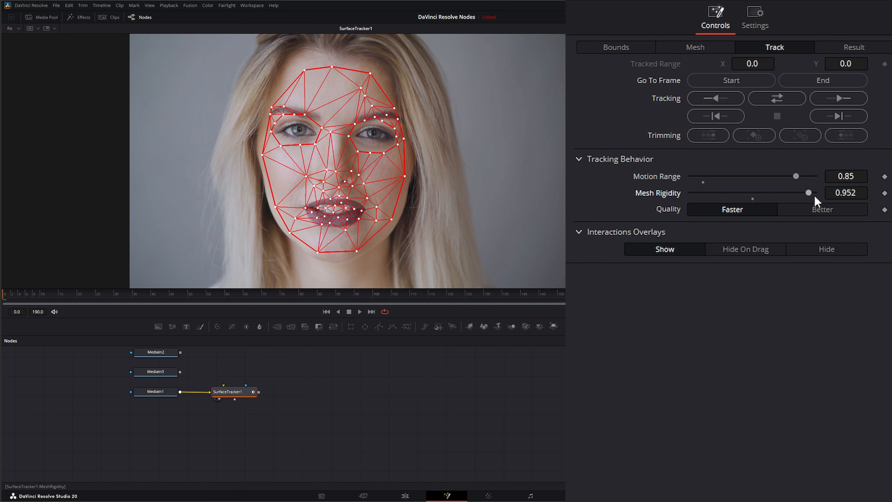
drag(805, 193, 696, 202)
click(848, 100)
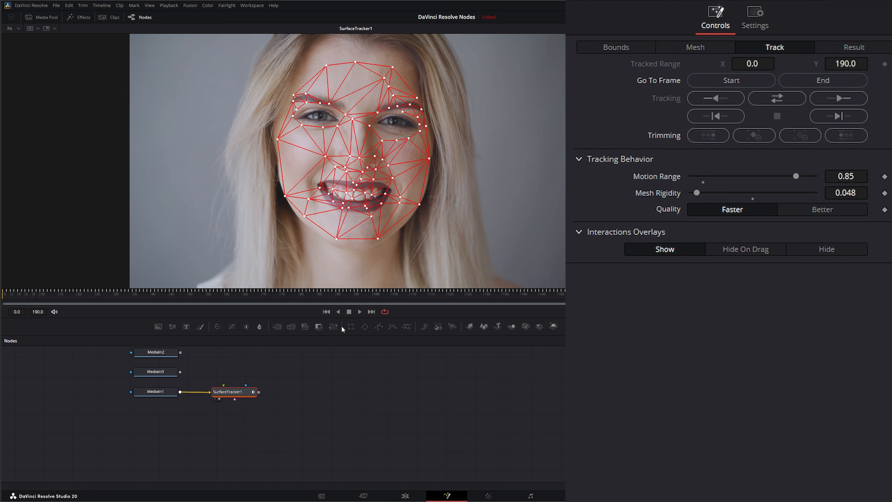
Play back the clip to check how the mesh follows the face, and return to the first frame.
click(360, 312)
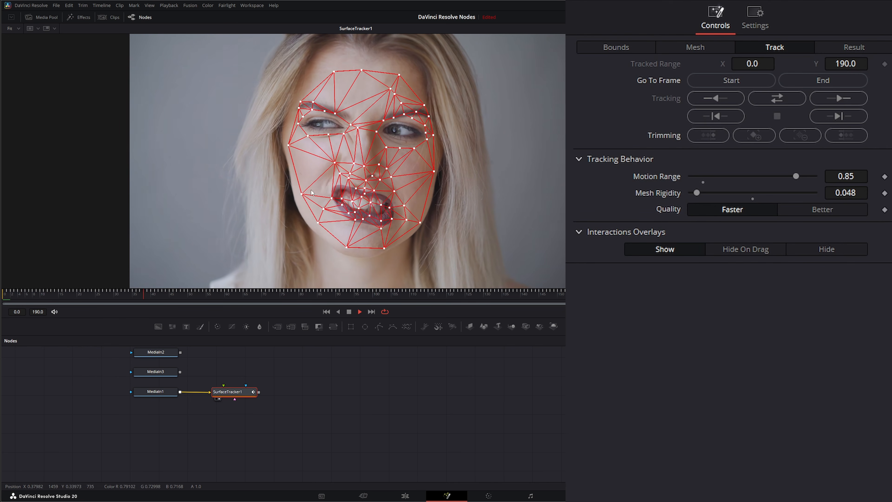
click(349, 311)
click(326, 312)
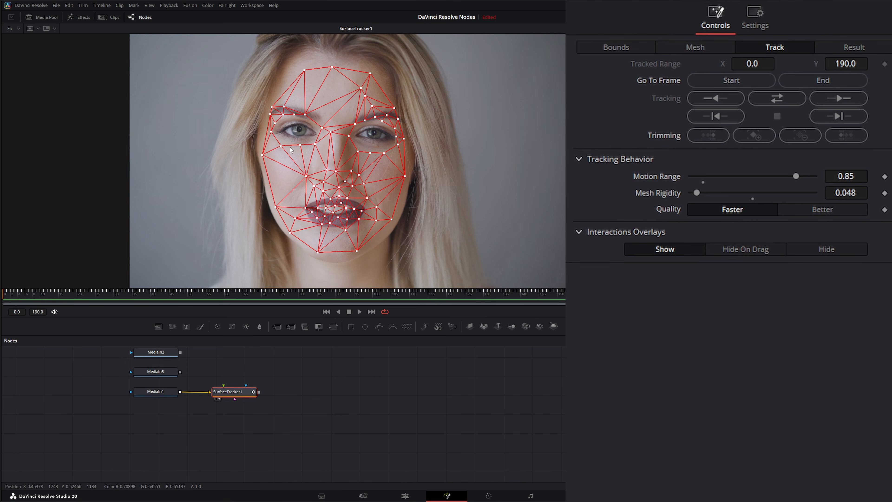
Try the Hide and Hide On Drag overlay modes on the tracked mesh, and set the overlays back to Show.
click(830, 250)
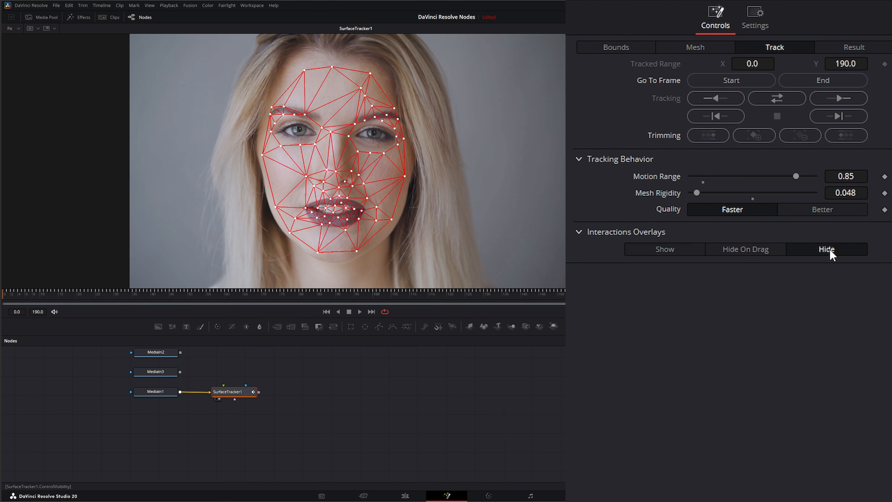
click(743, 248)
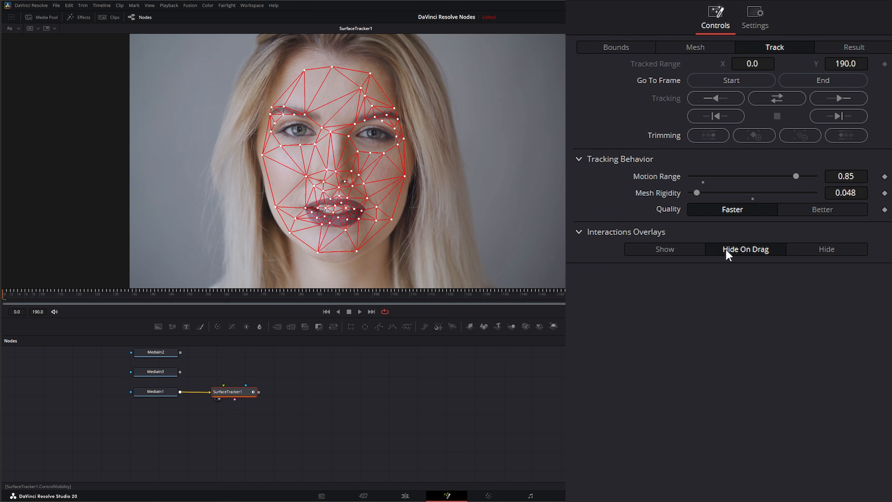
drag(392, 222, 398, 229)
click(664, 248)
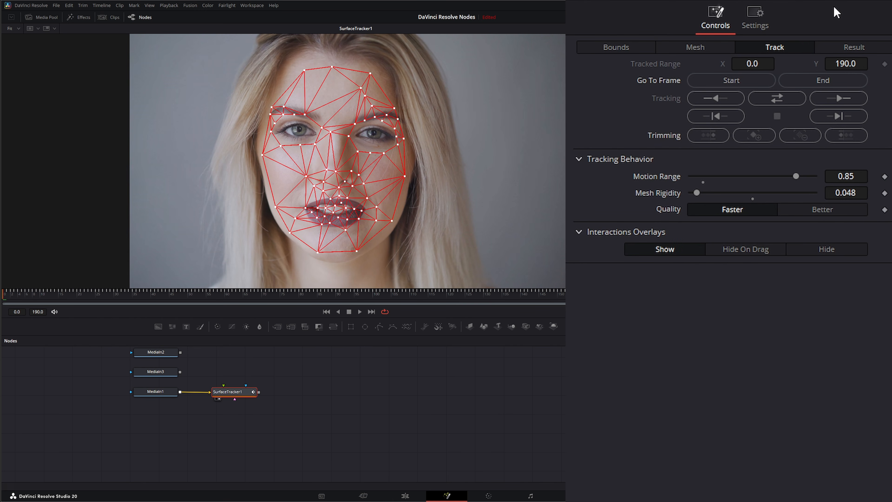
Open the tracker's result settings, collapse the operation options and expand the overlay placement options.
click(857, 49)
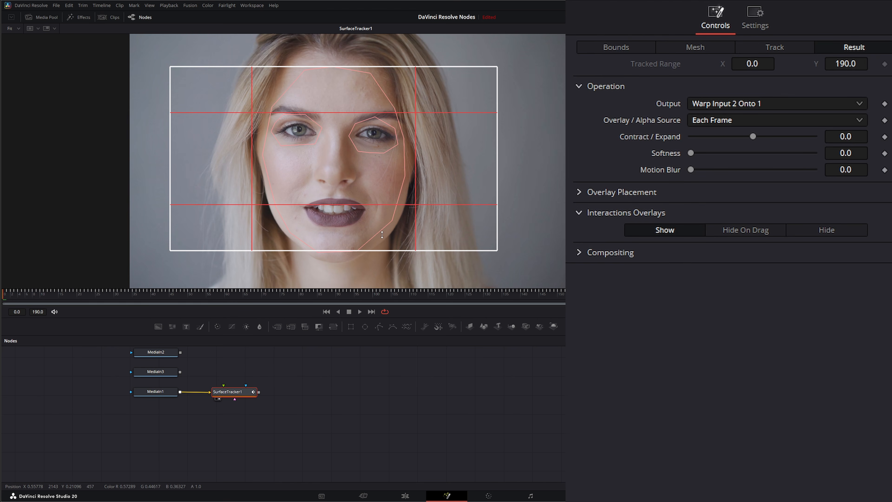
click(579, 86)
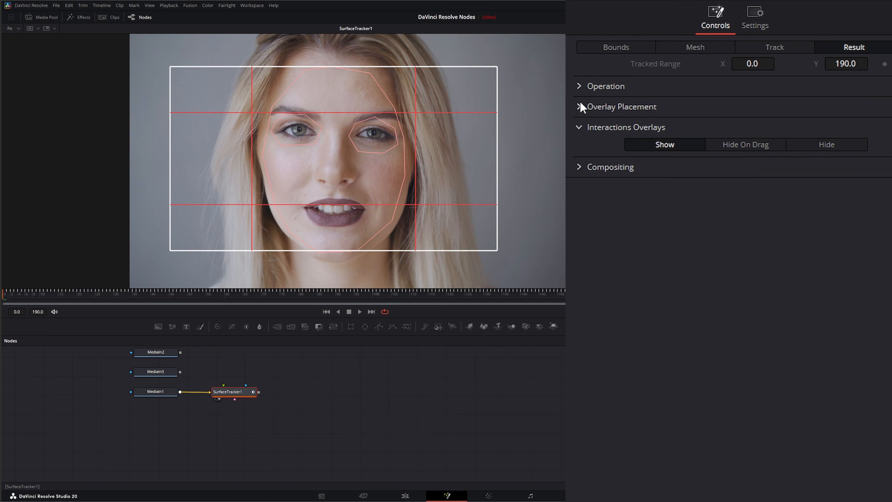
click(580, 106)
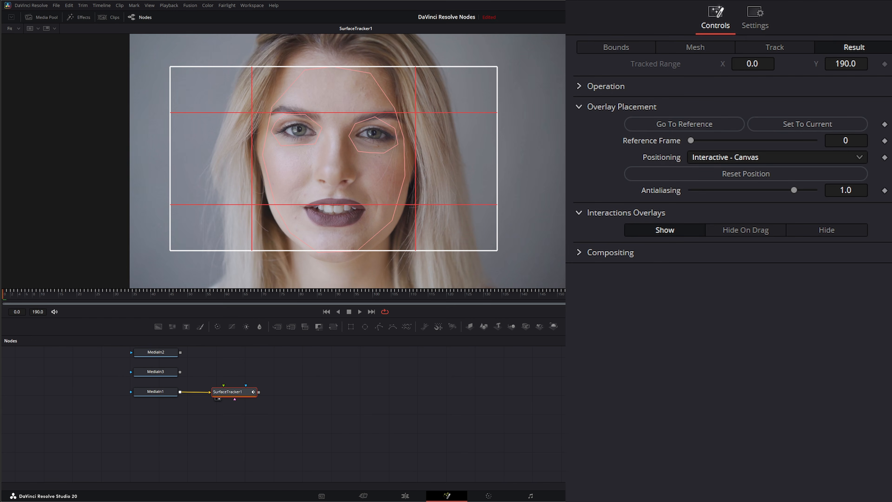
Add the pulsating geometric pattern clip as a node, connect it to SurfaceTracker1's overlay input, and preview the result.
drag(2, 358, 221, 363)
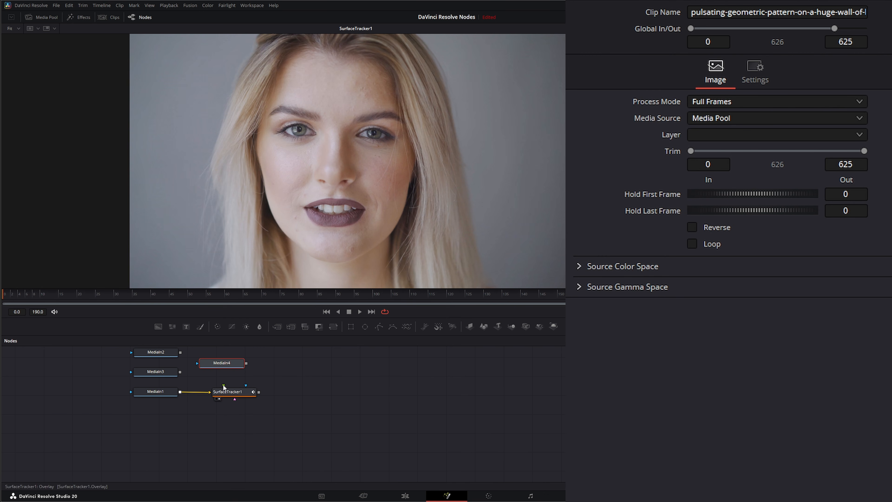
drag(224, 385, 247, 364)
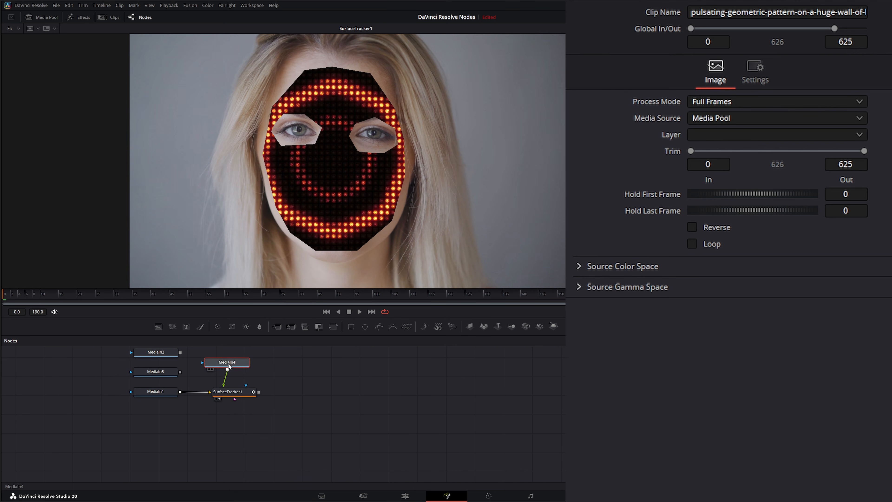
click(358, 313)
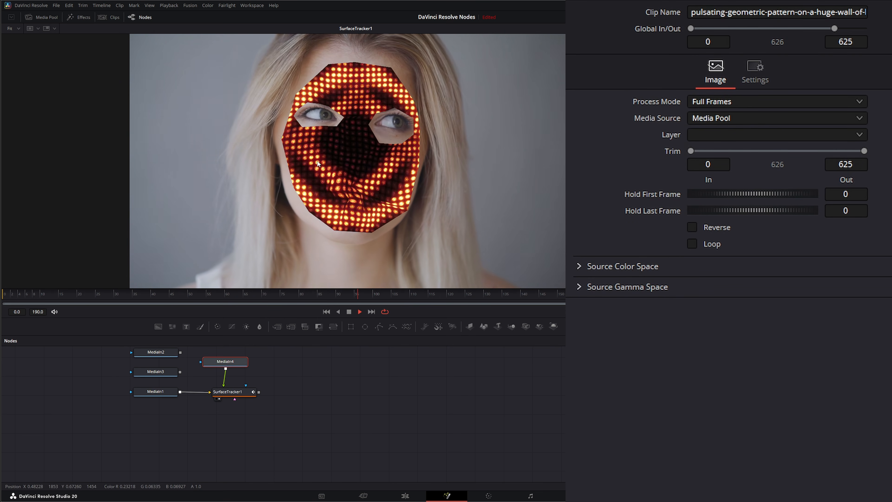
click(348, 311)
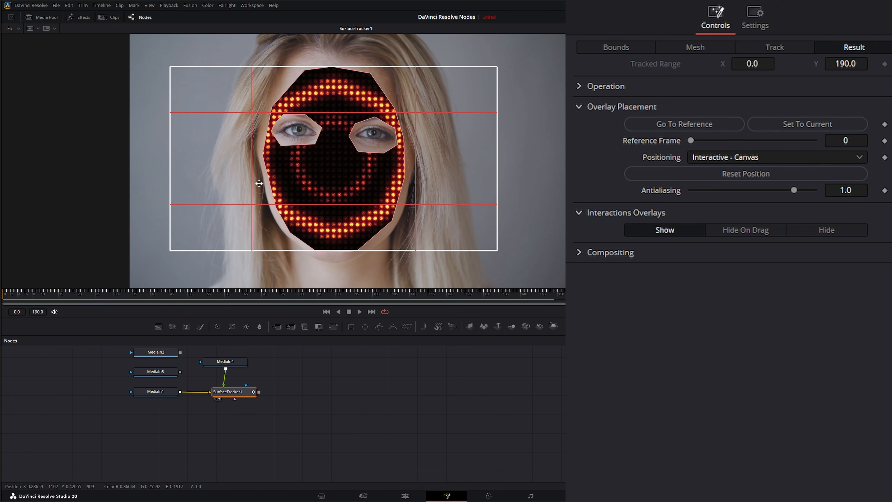
Fit the pattern to the face on the interactive canvas by shifting its vertical guides inward and its lower corner slightly down.
drag(248, 182, 271, 183)
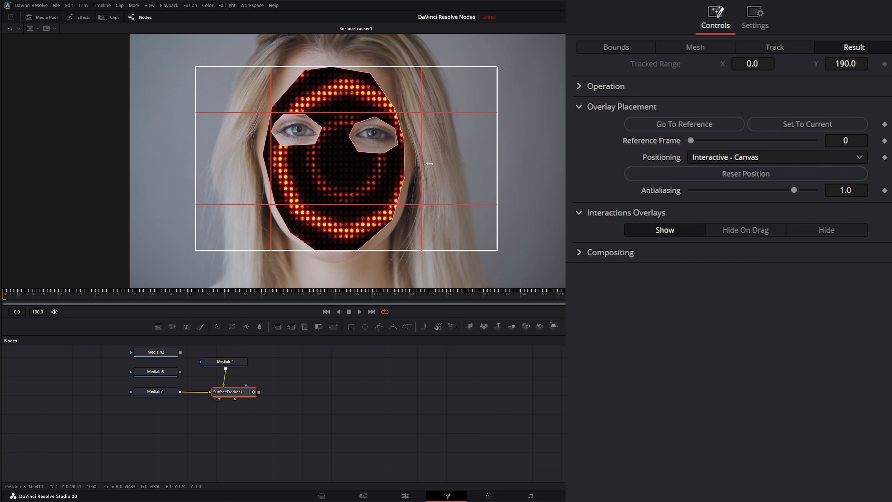
drag(422, 162, 402, 165)
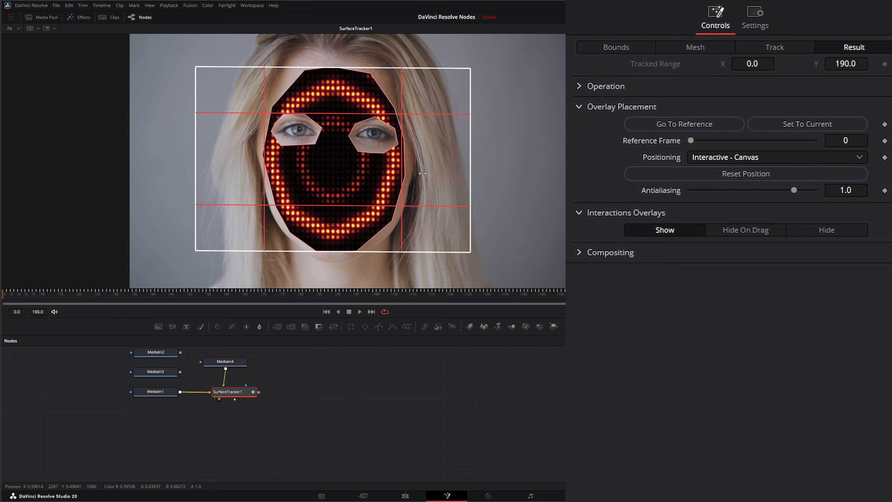
mouse_move(468, 252)
mouse_down()
mouse_move(505, 228)
mouse_move(452, 110)
mouse_move(357, 172)
mouse_move(470, 234)
mouse_move(526, 249)
mouse_move(543, 268)
mouse_move(441, 251)
mouse_move(467, 258)
mouse_up()
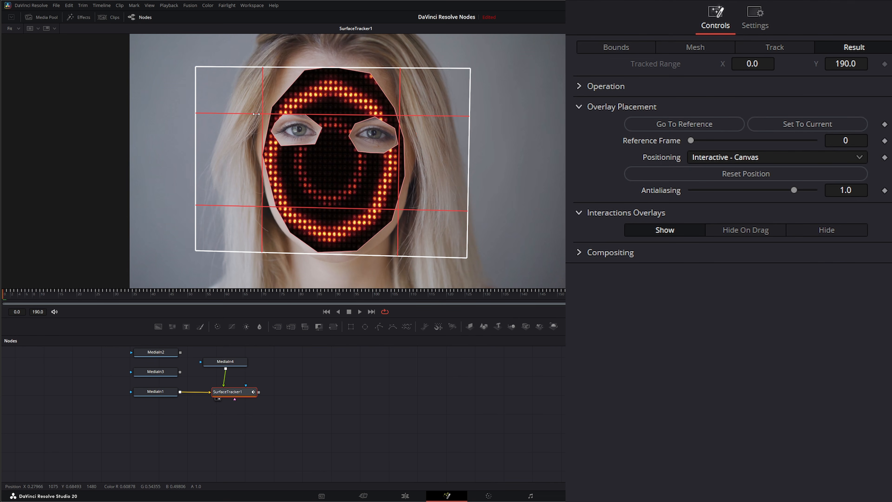
drag(256, 114, 262, 116)
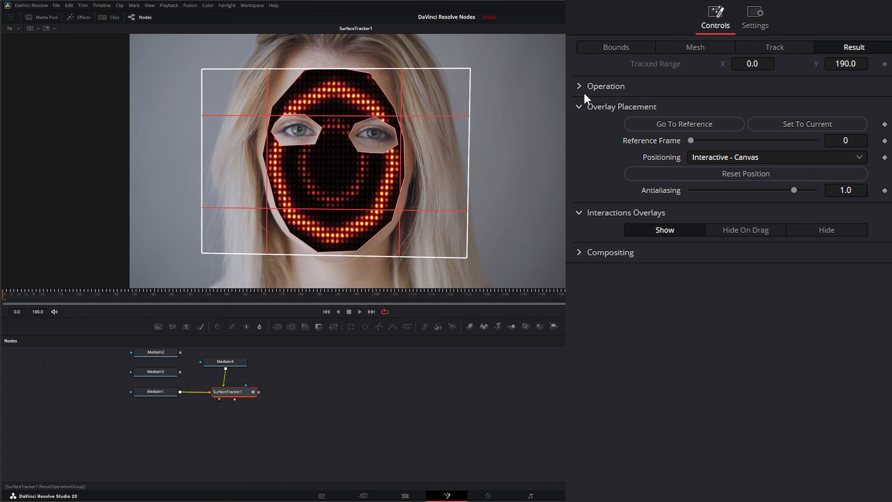
Position the overlay with Sliders: Position X 0.022, Y 0, Zoom 0.847, Rotate 41, Width 1.046, Height 1.078, Pitch 0.1, Yaw 0.23, flipped horizontally and vertically.
click(717, 160)
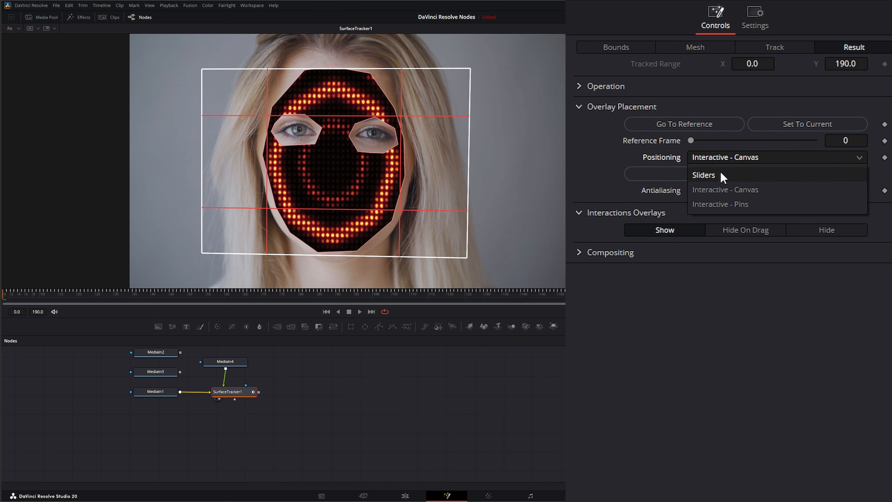
click(721, 174)
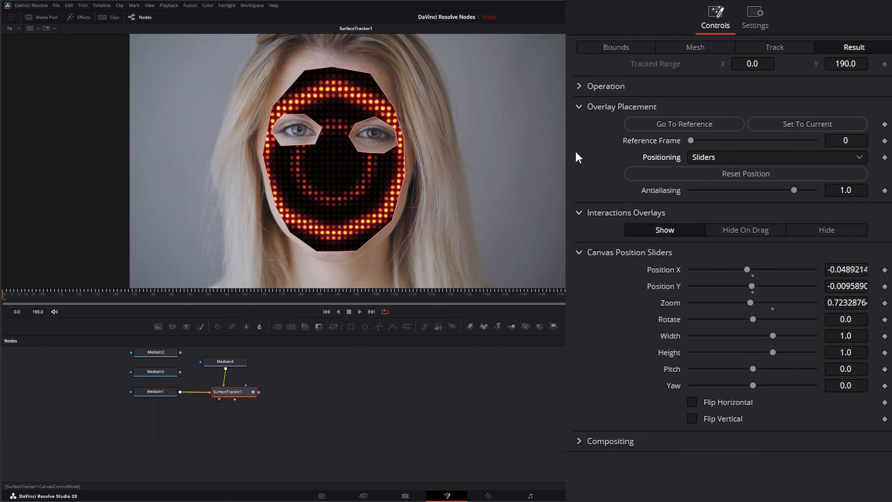
click(578, 107)
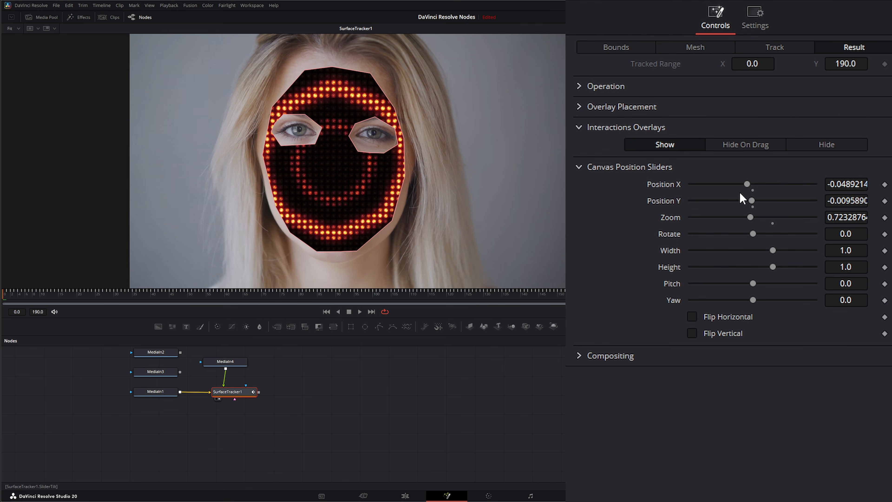
drag(747, 184, 762, 300)
click(696, 320)
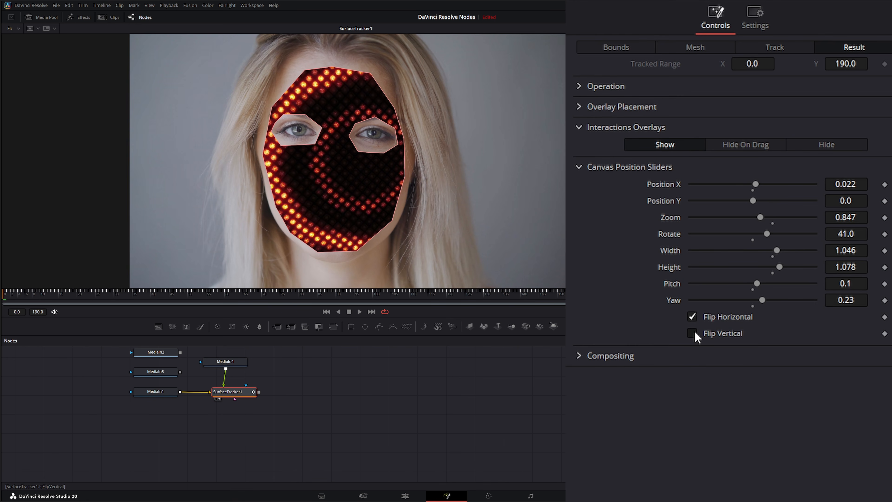
click(696, 336)
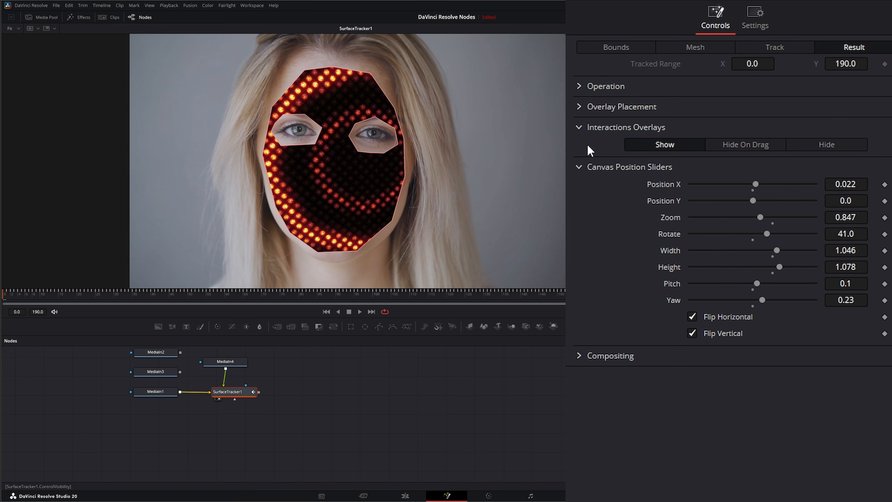
click(581, 168)
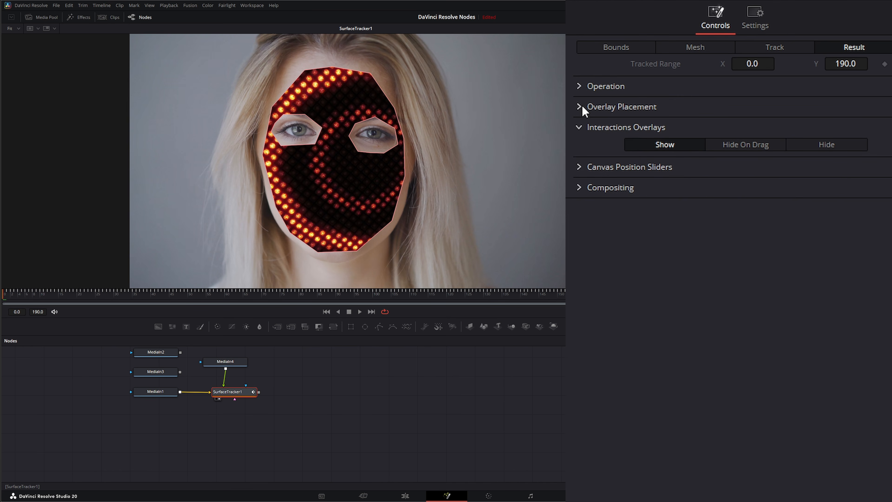
Try Interactive - Pins positioning, moving the centre and edge pins to rotate, scale and shift the pattern.
click(579, 107)
click(709, 157)
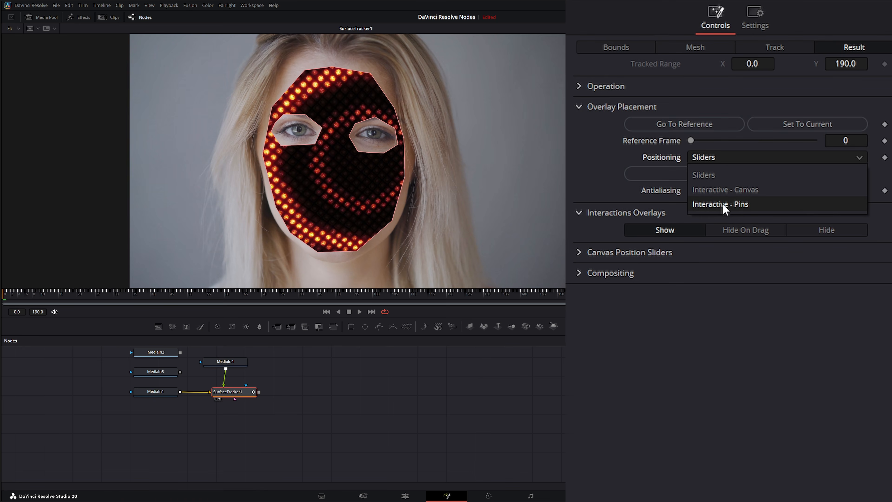
click(703, 205)
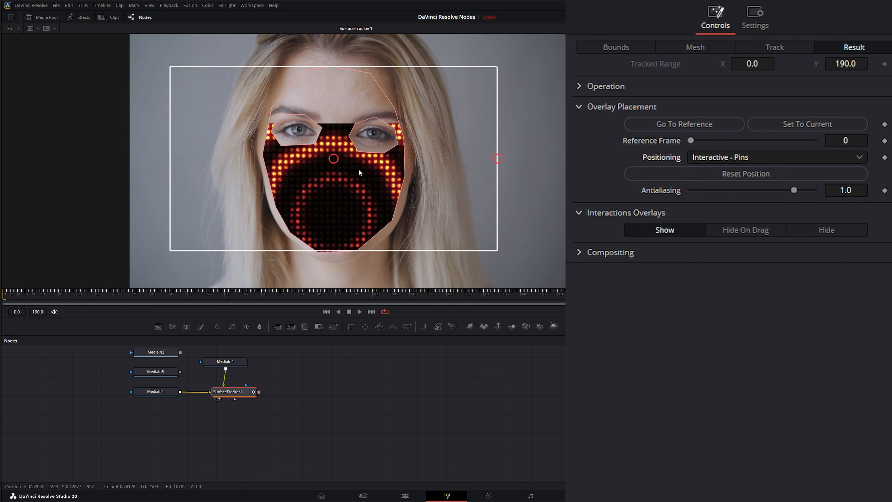
drag(334, 159, 314, 139)
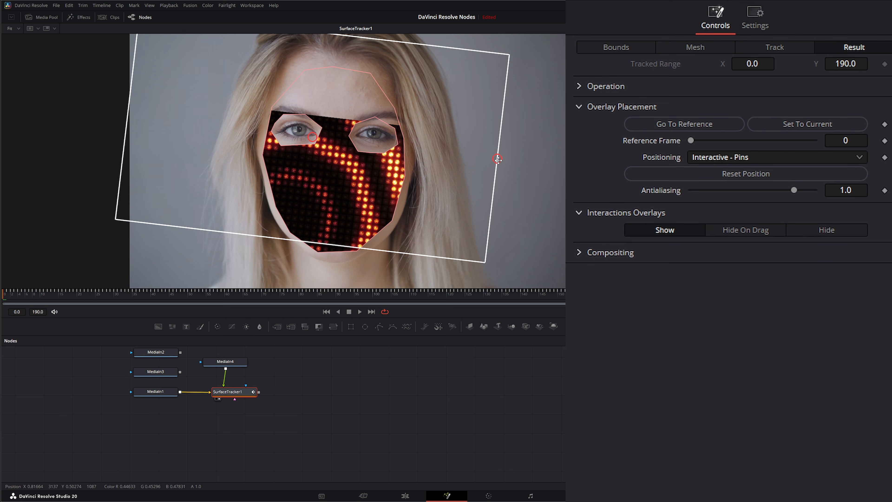
drag(498, 159, 560, 135)
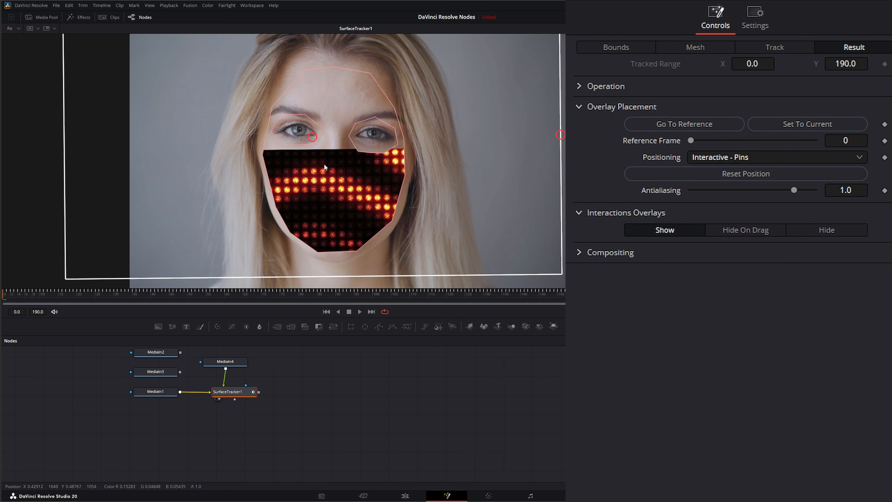
drag(309, 136, 383, 82)
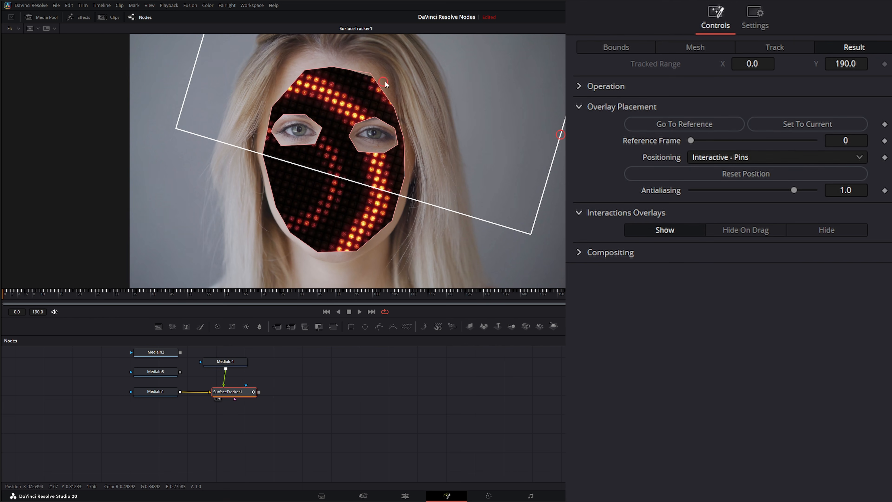
Return the overlay positioning to Sliders and set Position X to -0.042 and Zoom to 0.683.
click(737, 155)
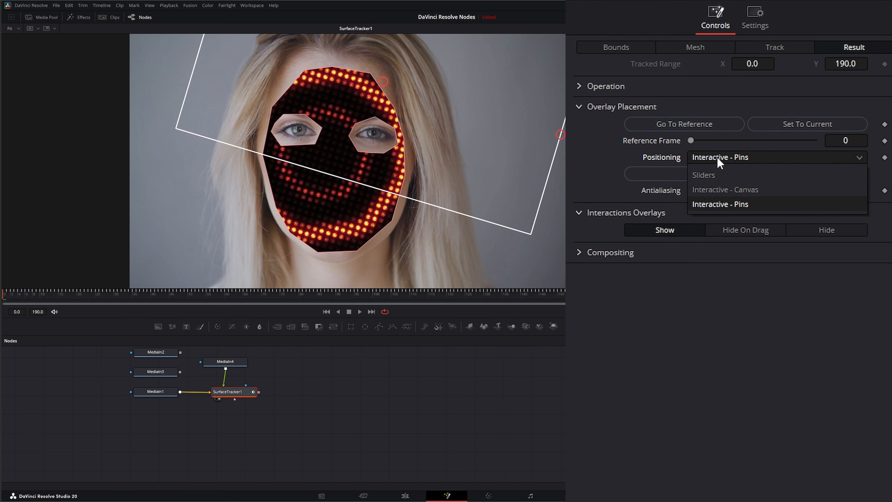
click(708, 174)
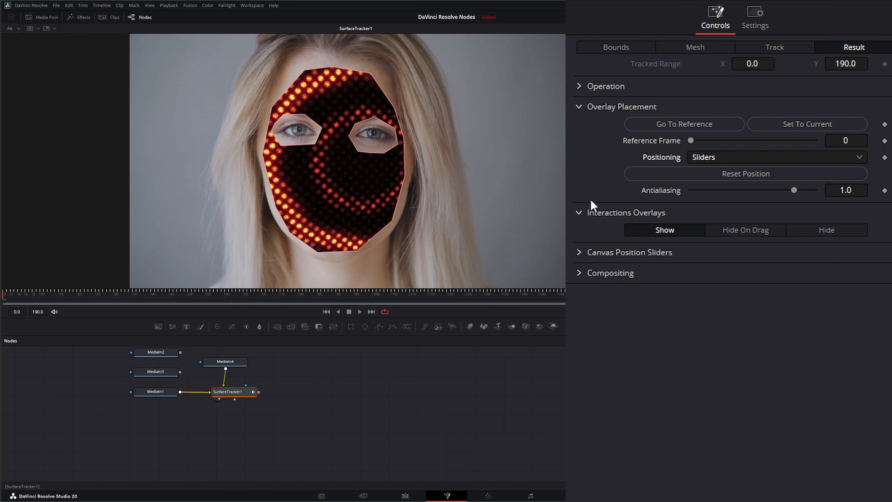
click(579, 252)
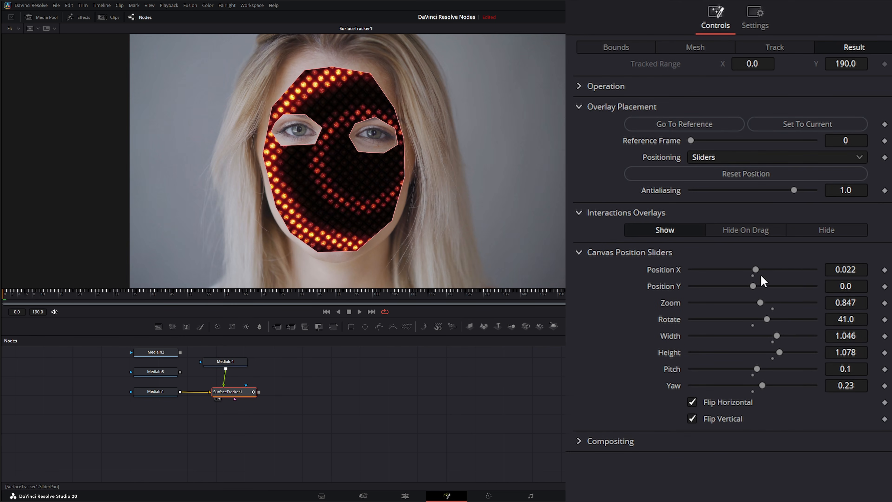
drag(850, 269, 828, 269)
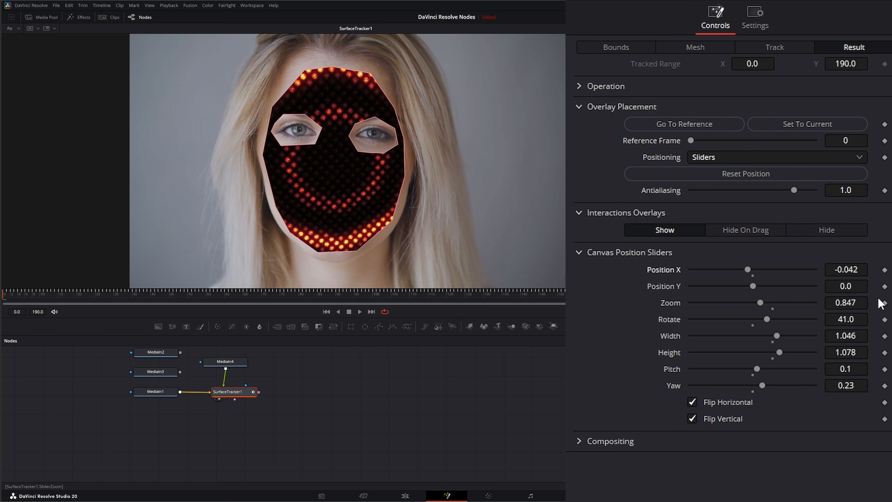
drag(842, 303, 833, 302)
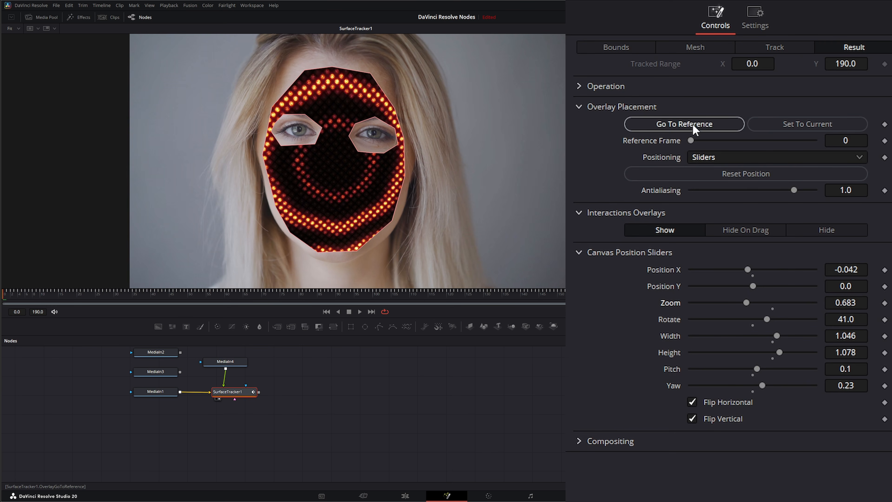
click(579, 252)
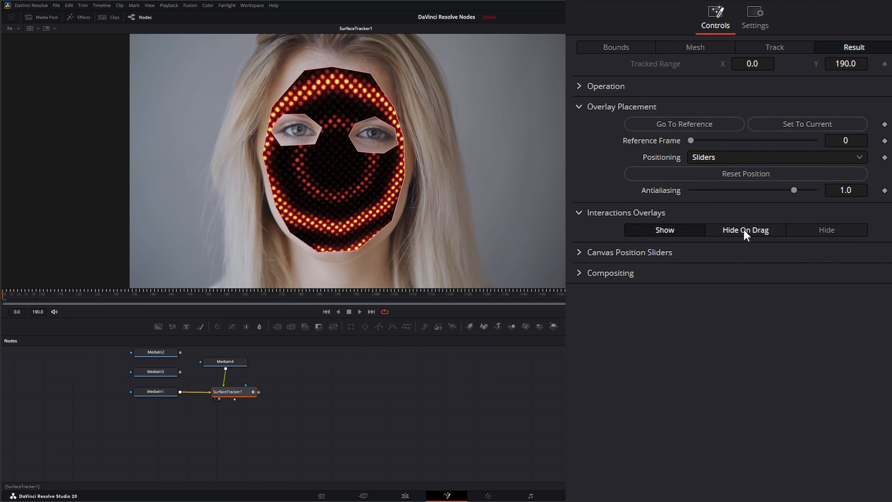
Try the Hide and Hide On Drag modes for the result's interaction overlays, and restore Show.
click(838, 230)
click(761, 233)
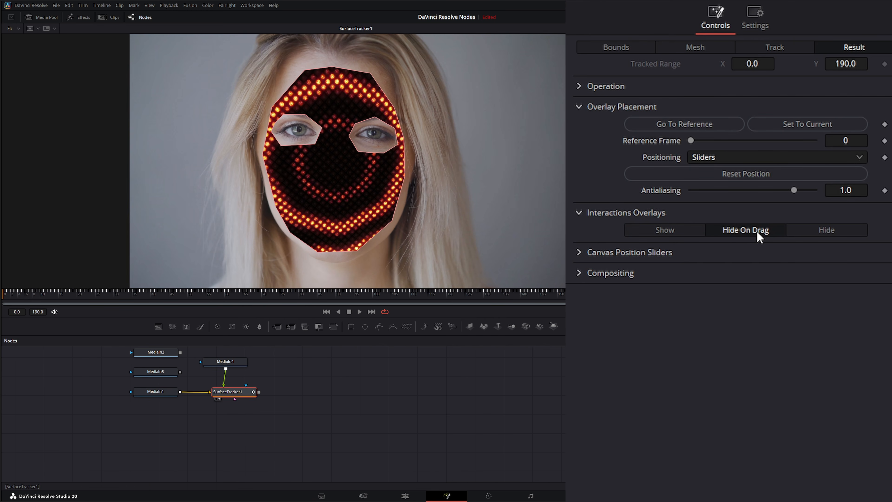
click(686, 232)
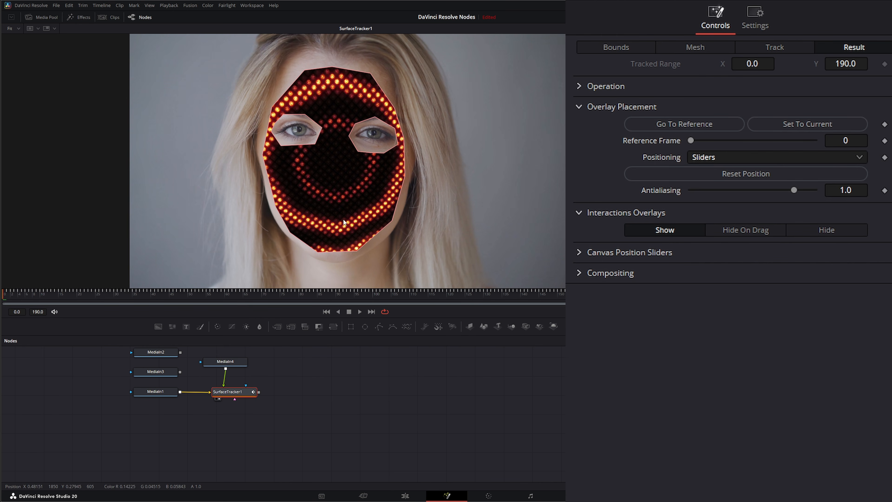
Compare the original MediaIn1 footage with the SurfaceTracker1 result in the viewer.
key(1)
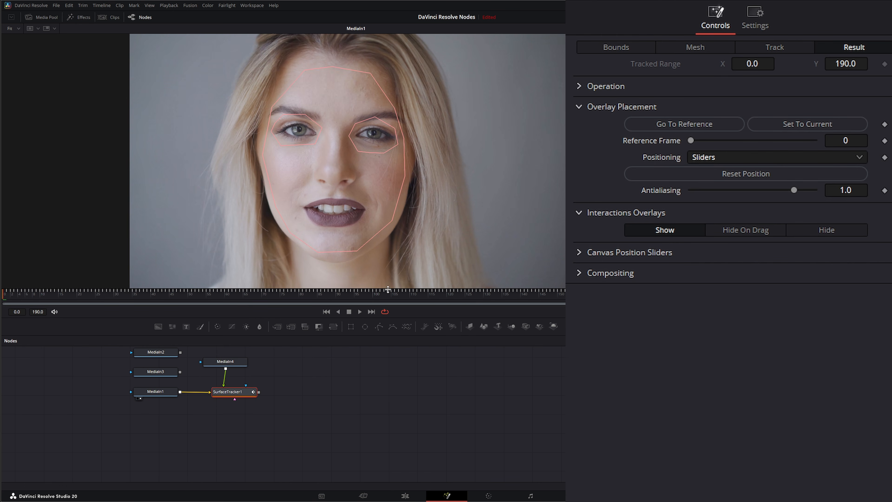
drag(234, 393, 234, 396)
key(1)
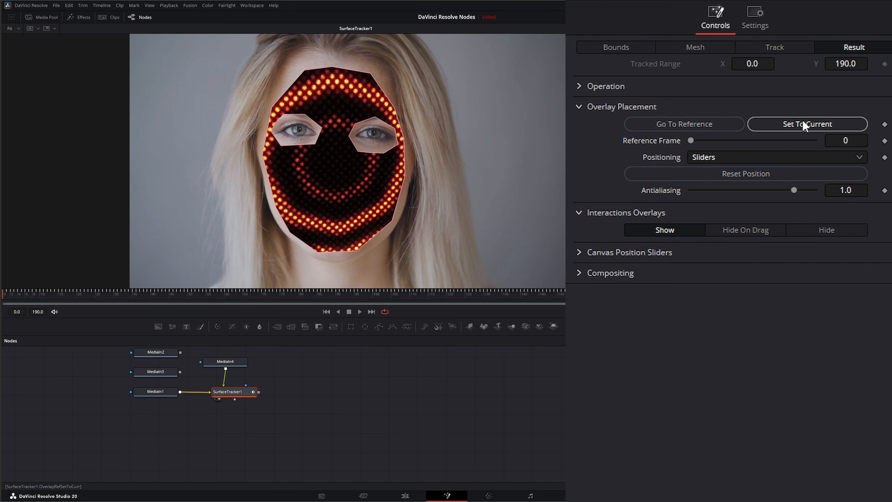
Try making frame 75 the overlay's reference frame, and shift the reference frame to 55.
click(280, 294)
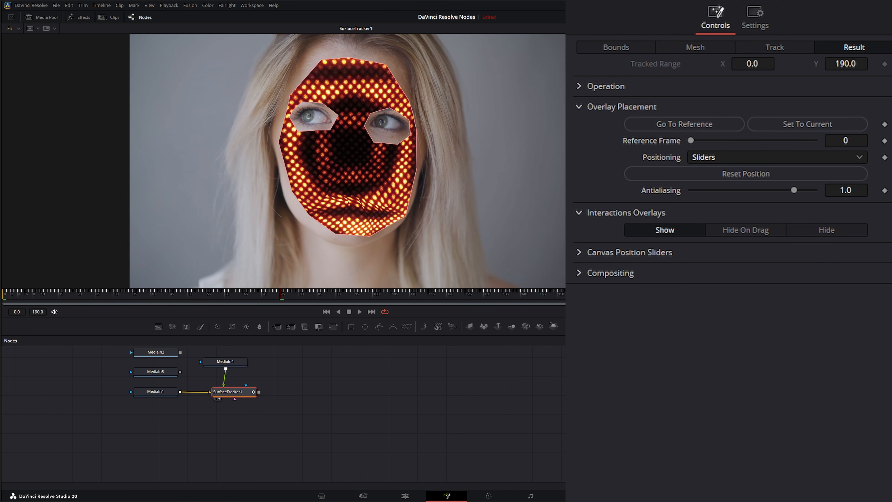
click(807, 124)
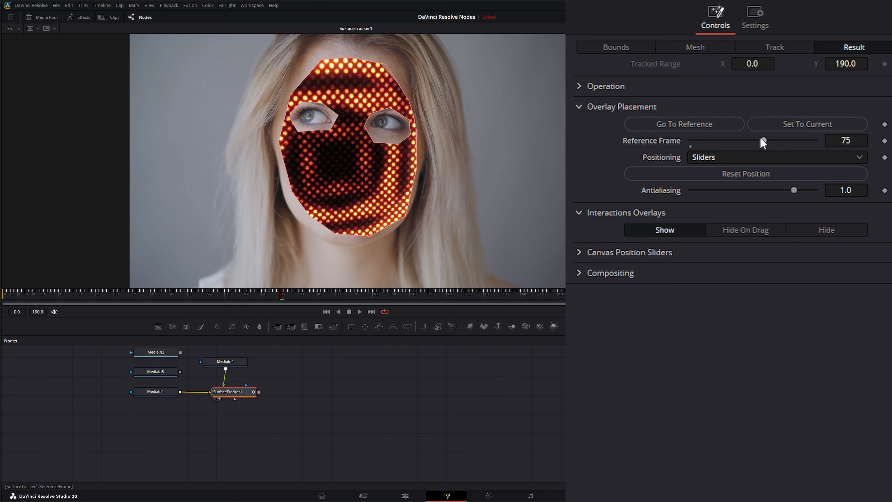
mouse_move(762, 140)
mouse_down()
mouse_move(747, 139)
mouse_move(781, 139)
mouse_move(701, 140)
mouse_move(749, 139)
mouse_up()
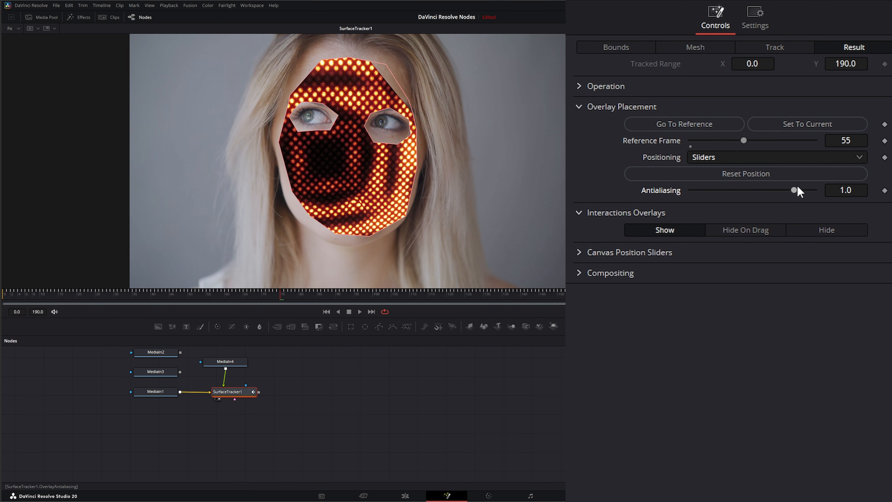
Set the overlay's Antialiasing to 1.052 and return its reference frame to frame 0, using the clip's first frame.
mouse_move(793, 189)
mouse_down()
mouse_move(761, 190)
mouse_move(799, 191)
mouse_up()
click(326, 311)
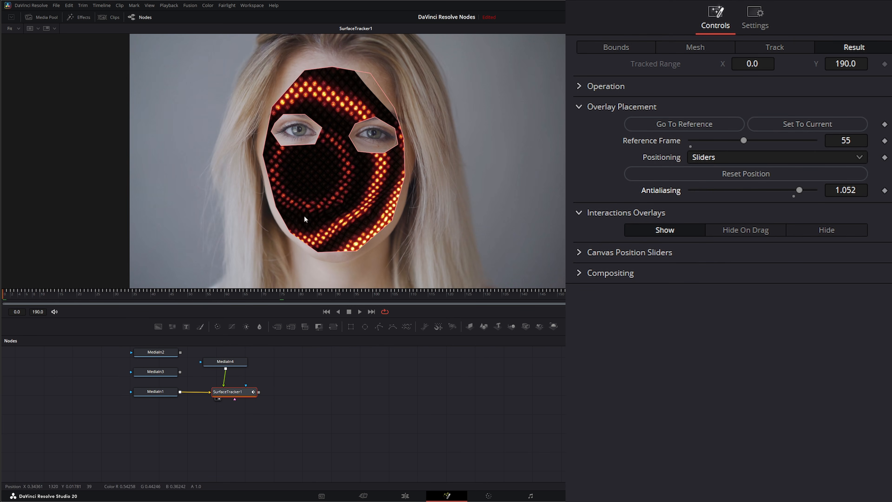
click(798, 124)
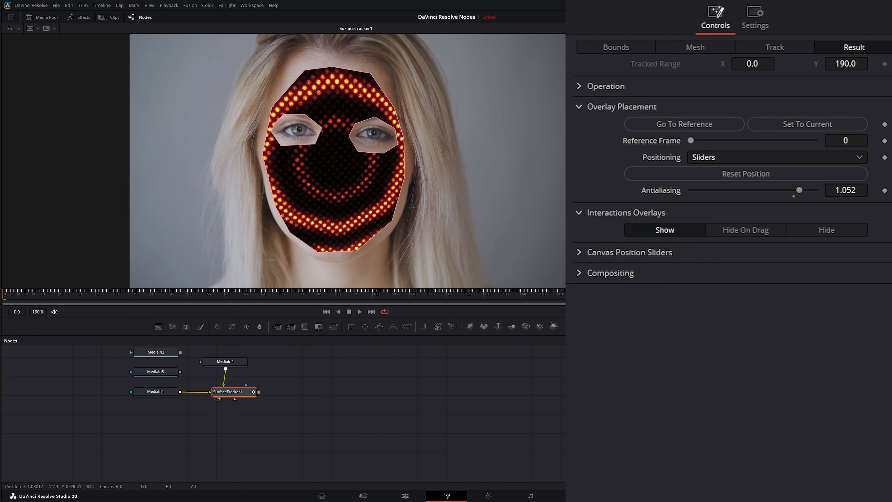
Show the Surface Tracker's Operation settings, check the MediaIn4 pattern source, and play back the warped overlay on the face.
click(605, 87)
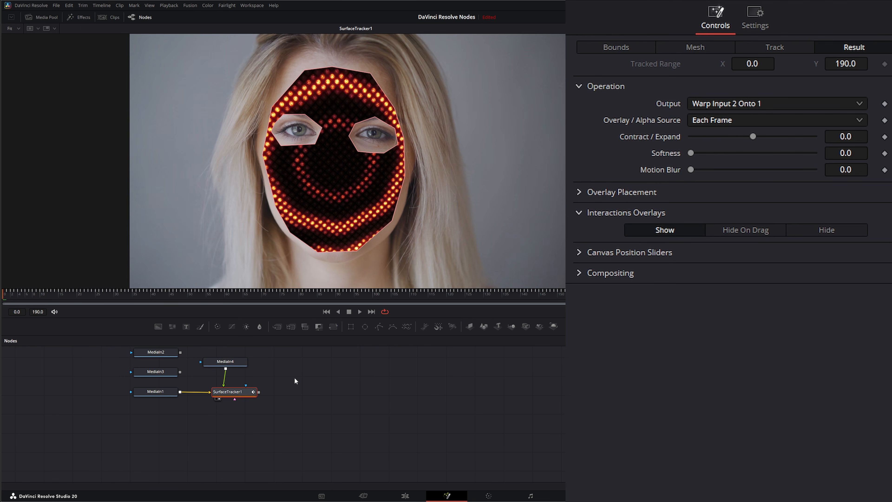
drag(230, 361, 232, 360)
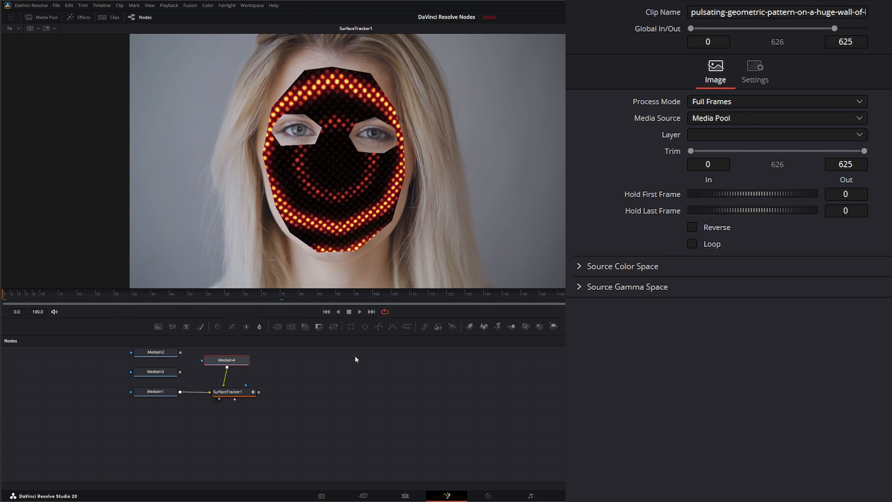
click(227, 394)
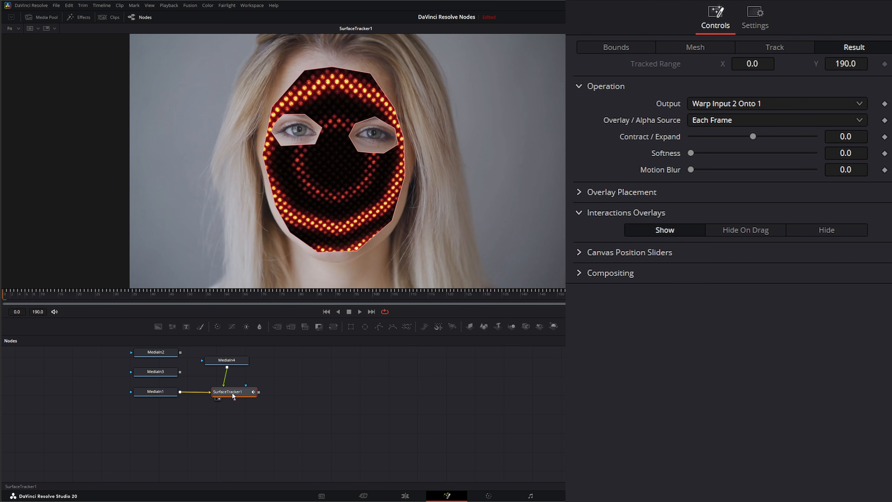
click(359, 311)
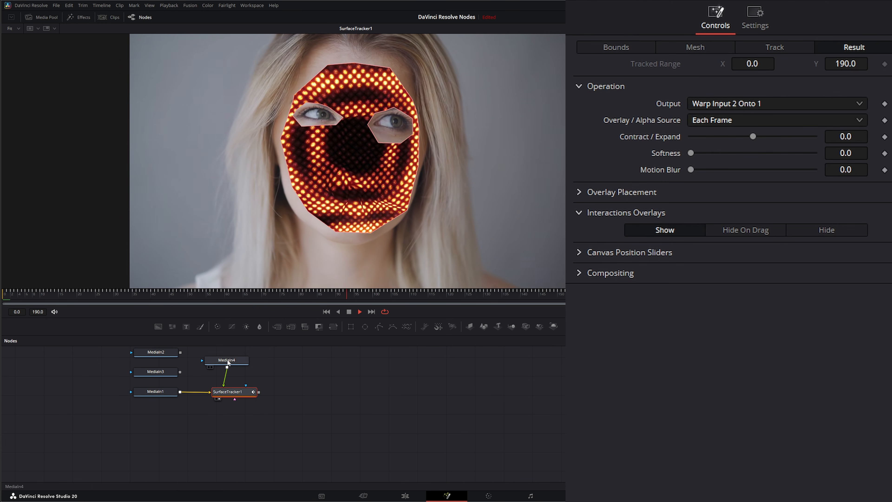
Try the outputs Warp Input 2 Into Blank, Warp Input 1's Alpha and Create Mesh Alpha Mask on the Surface Tracker.
click(704, 104)
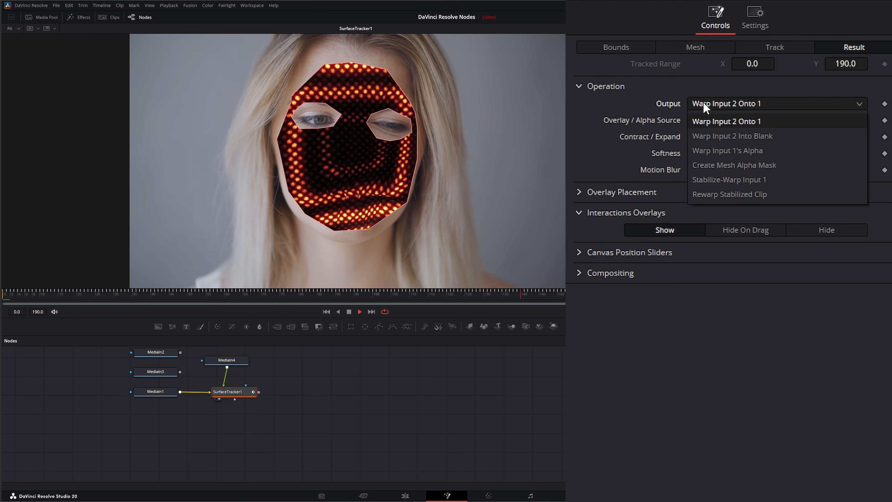
click(737, 138)
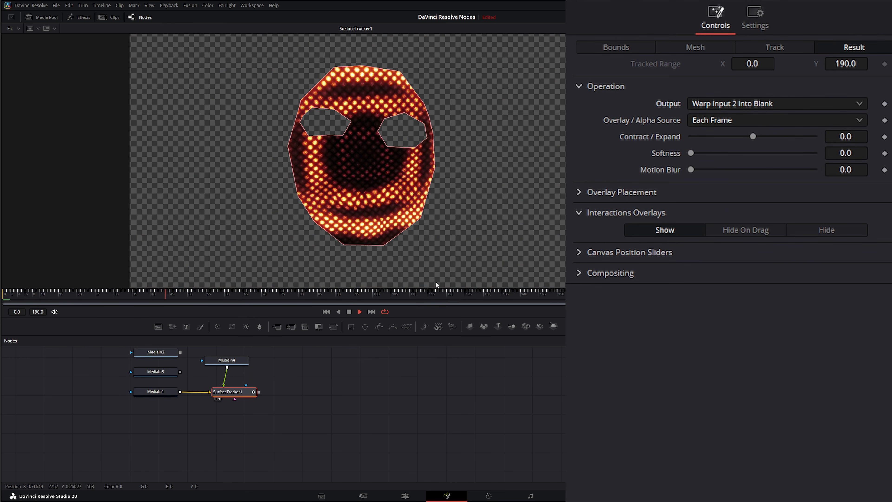
click(722, 105)
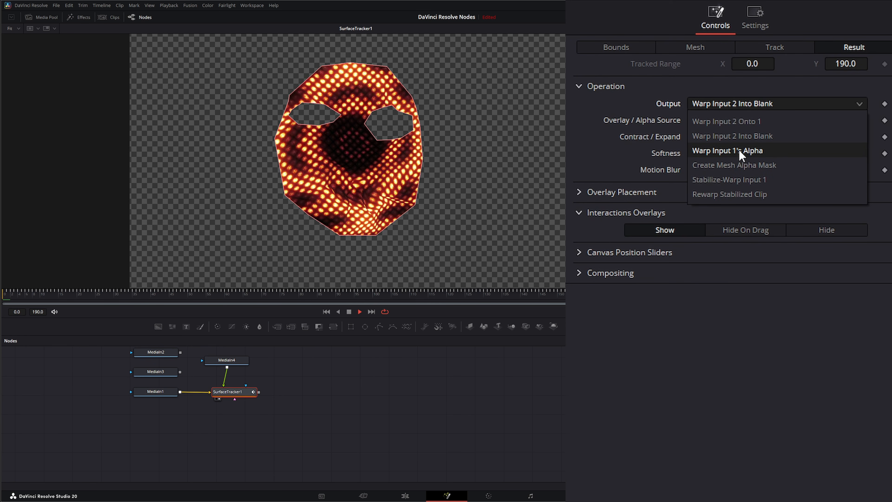
click(749, 150)
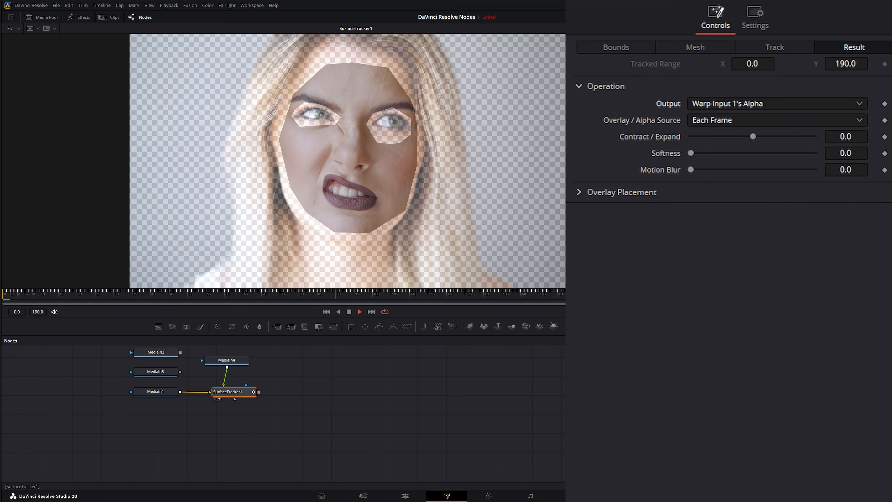
click(741, 106)
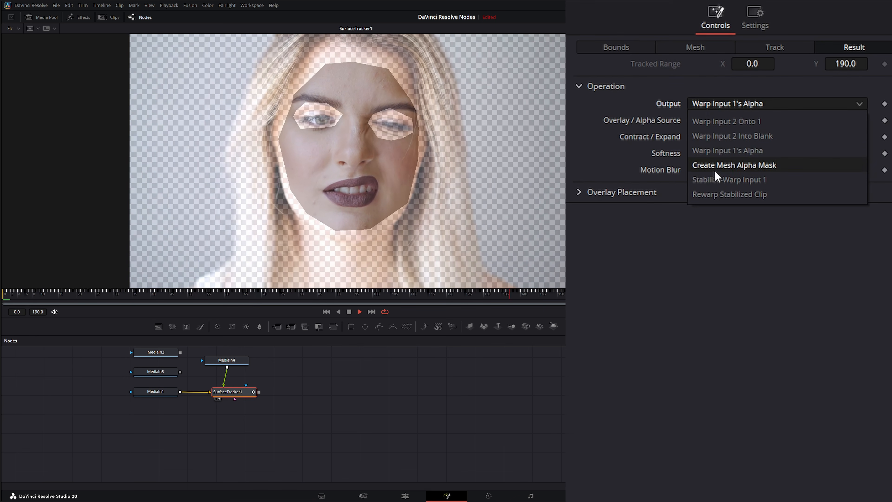
click(709, 165)
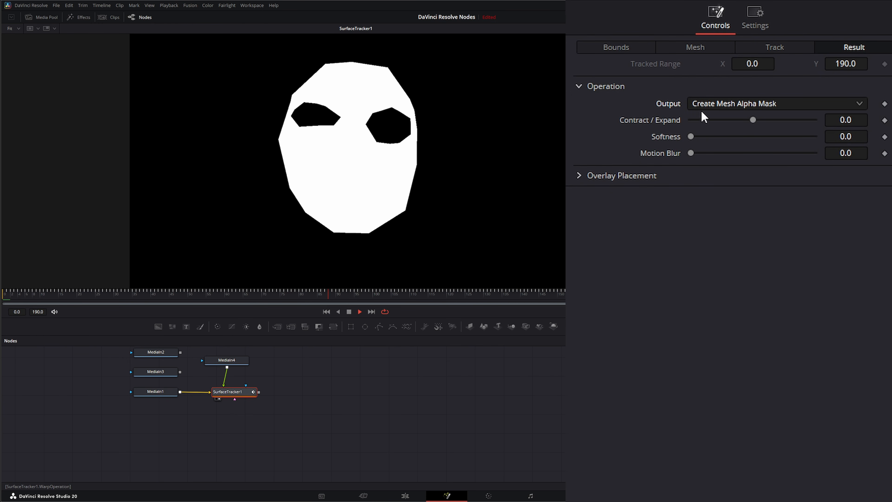
Set the Surface Tracker's output to Stabilize-Warp Input 1, stop playback and return to the first frame.
click(706, 103)
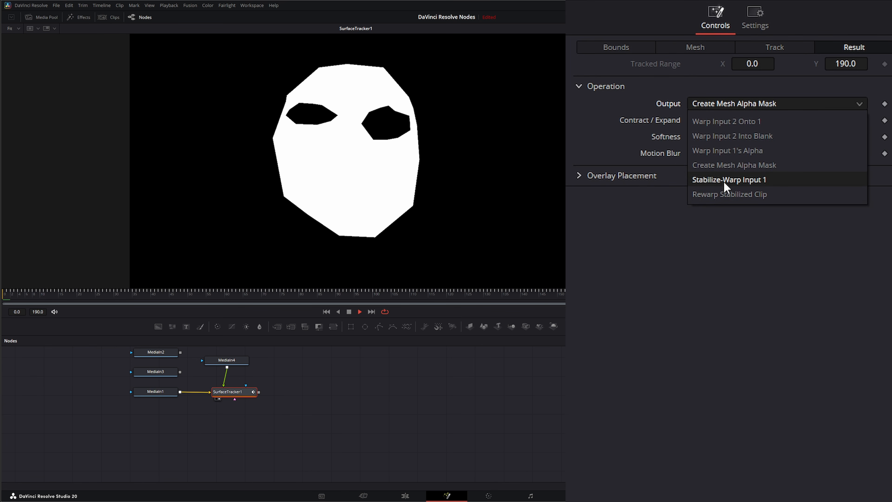
click(703, 181)
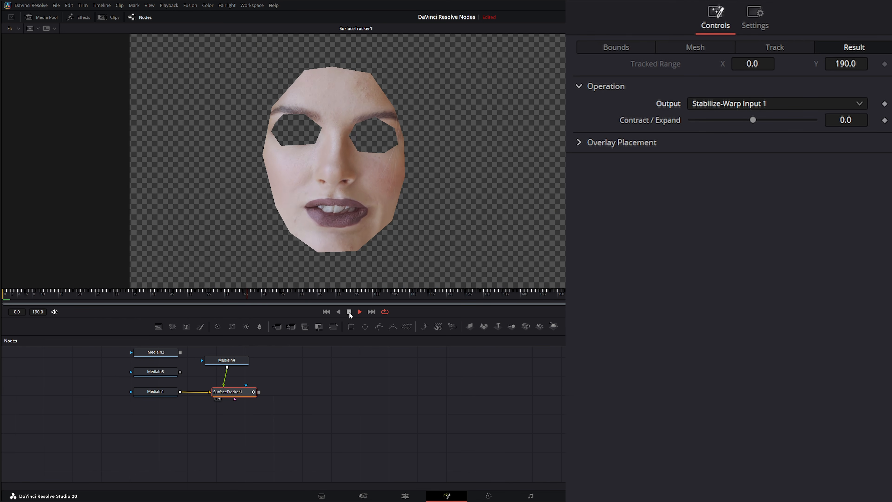
click(349, 312)
click(327, 312)
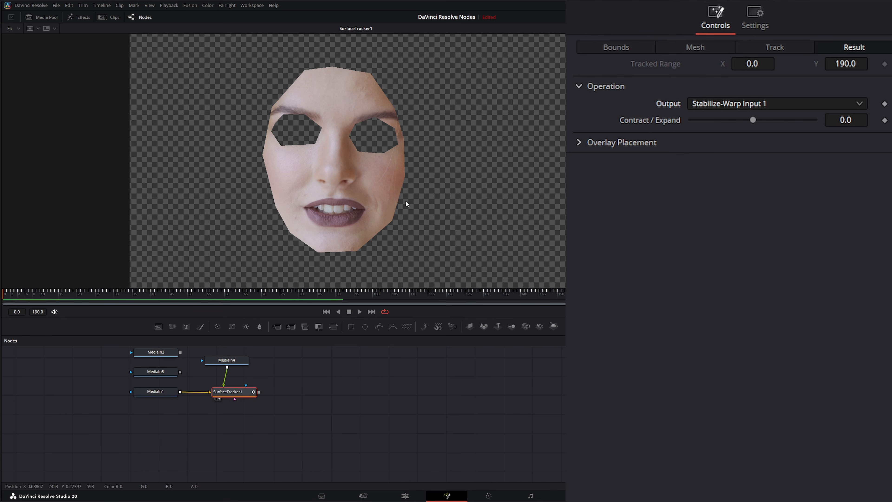
Disconnect MediaIn4 and merge CB Productions - Logo - Small.png over the SurfaceTracker1 output, viewing the Merge node.
drag(243, 395, 300, 209)
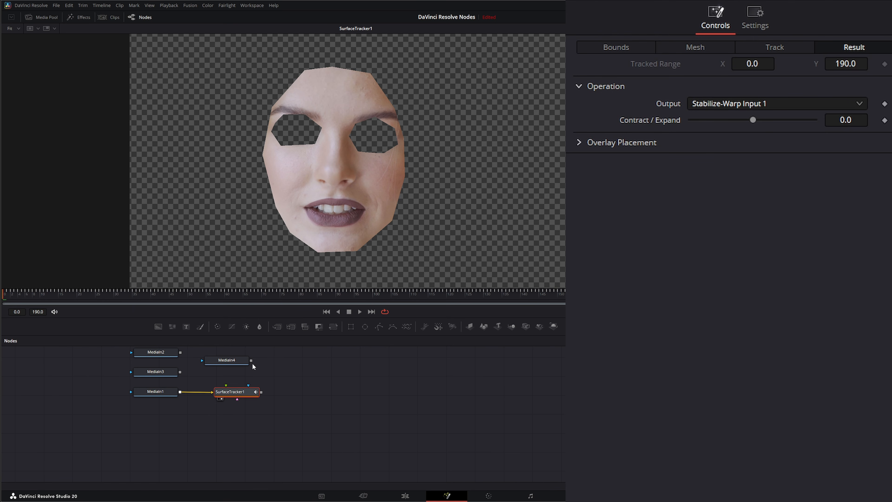
drag(278, 326, 318, 392)
drag(261, 391, 318, 393)
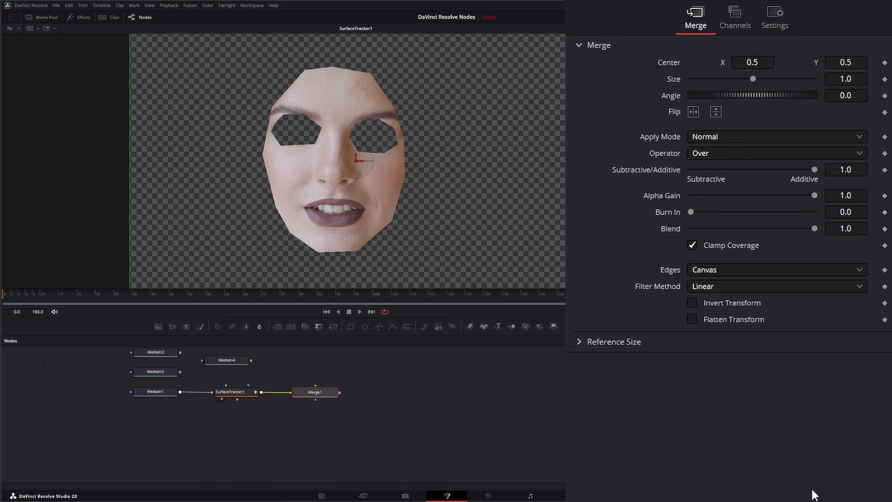
drag(813, 493, 322, 403)
key(1)
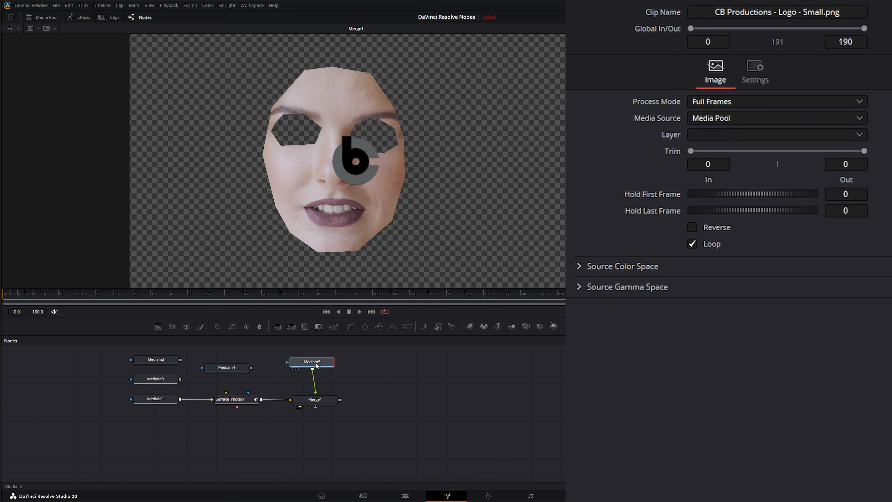
Add a Transform node to the logo, set Size to 2.726, and centre the logo over the stabilized face.
click(334, 327)
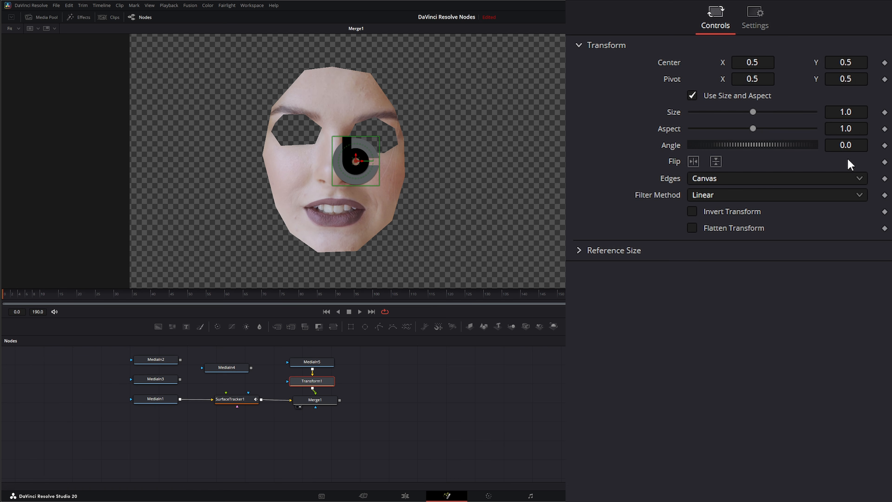
drag(843, 112, 873, 112)
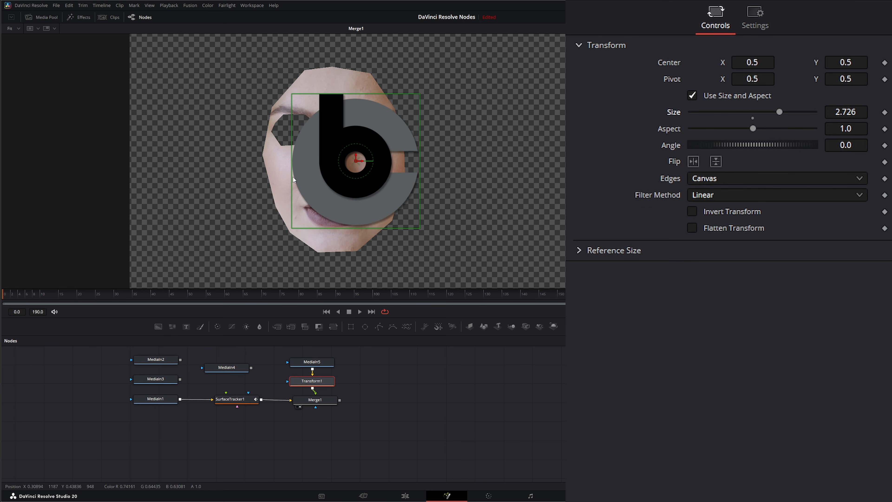
drag(359, 161, 336, 163)
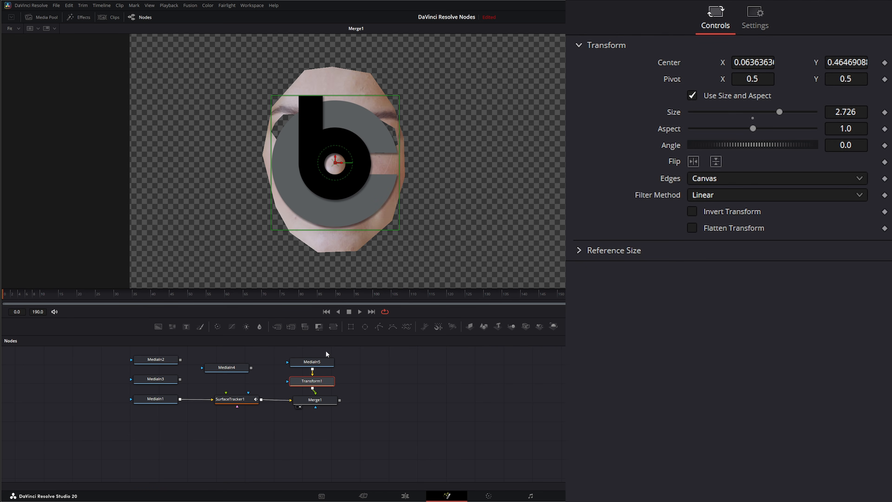
Set the apply mode of Merge1 to Multiply.
click(316, 399)
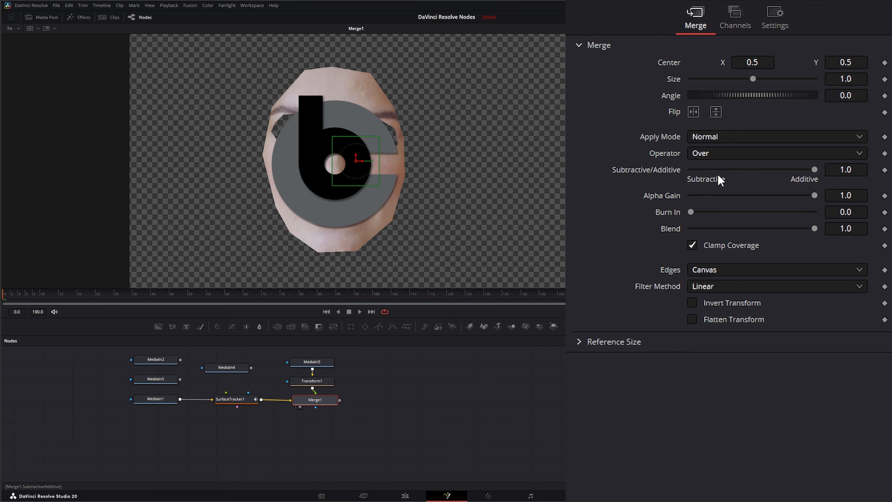
click(710, 139)
click(734, 218)
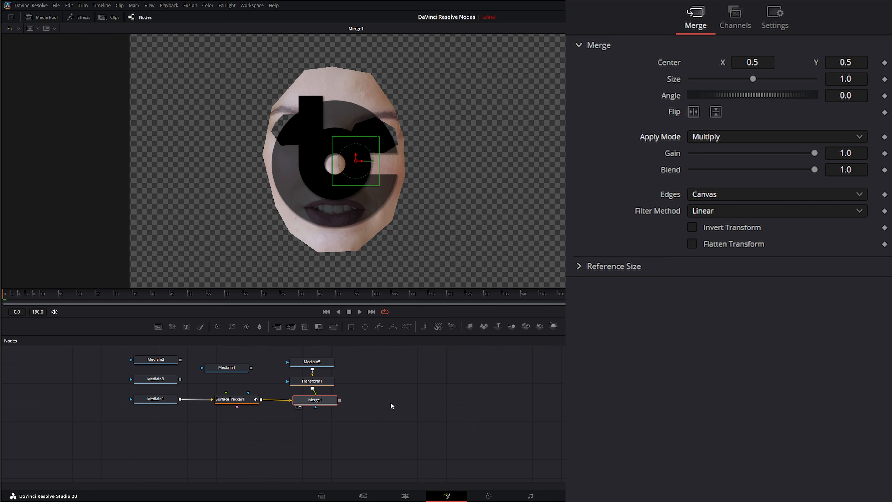
Paste a copy of the SurfaceTracker1 node into the node graph beyond Merge1.
click(222, 399)
click(320, 402)
click(230, 400)
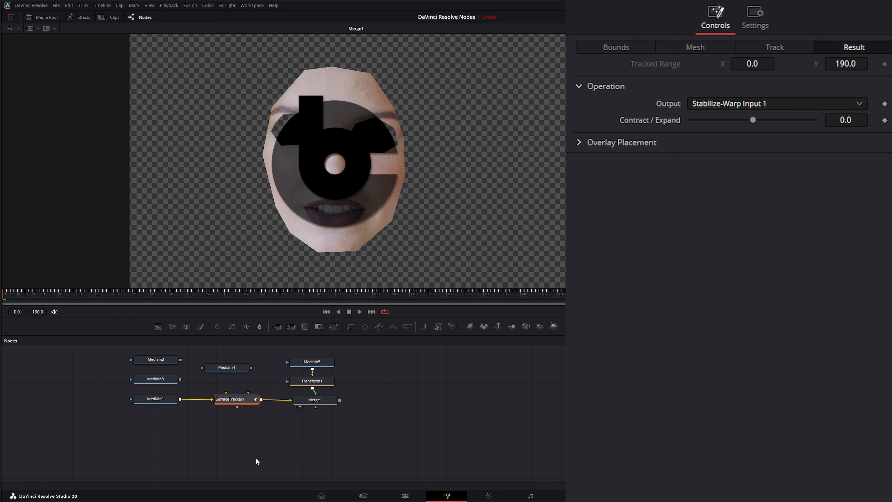
click(392, 412)
key(ctrl+v)
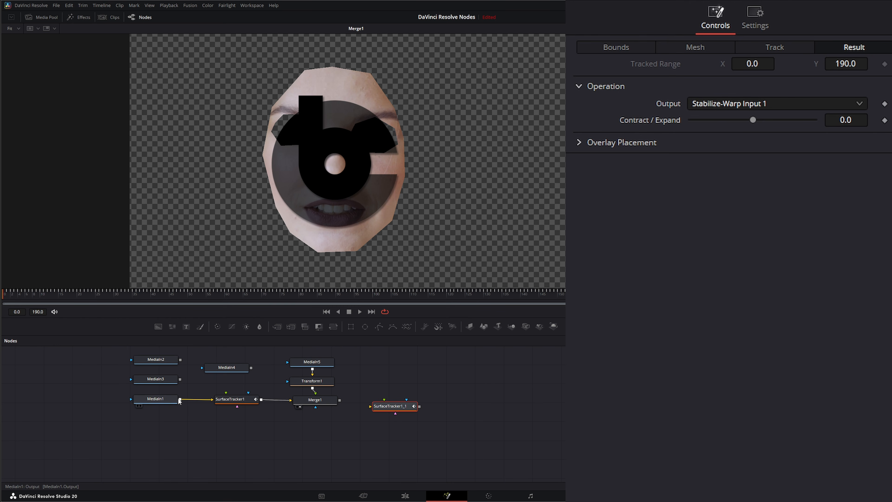
Connect MediaIn1 to the copied Surface Tracker's background input and Merge1 to its foreground input.
drag(180, 399, 361, 432)
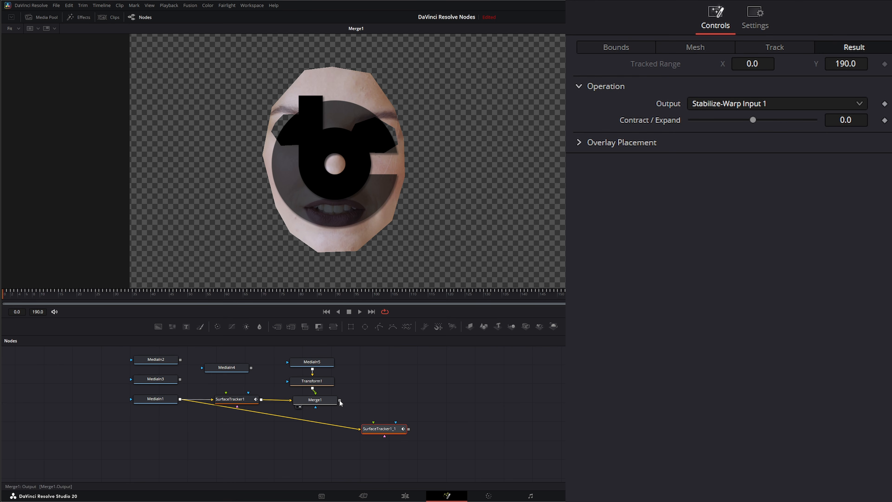
drag(339, 400, 367, 378)
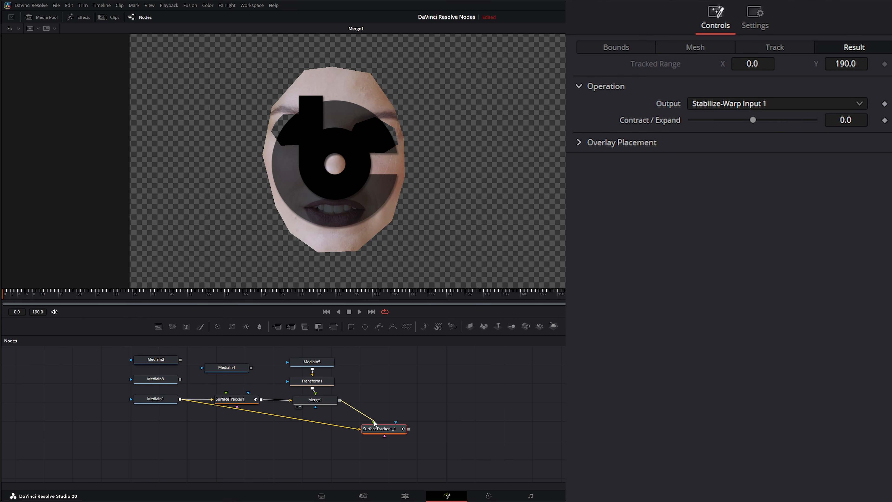
drag(375, 423, 382, 431)
View the copied Surface Tracker and set its output to Rewarp Stabilized Clip.
key(1)
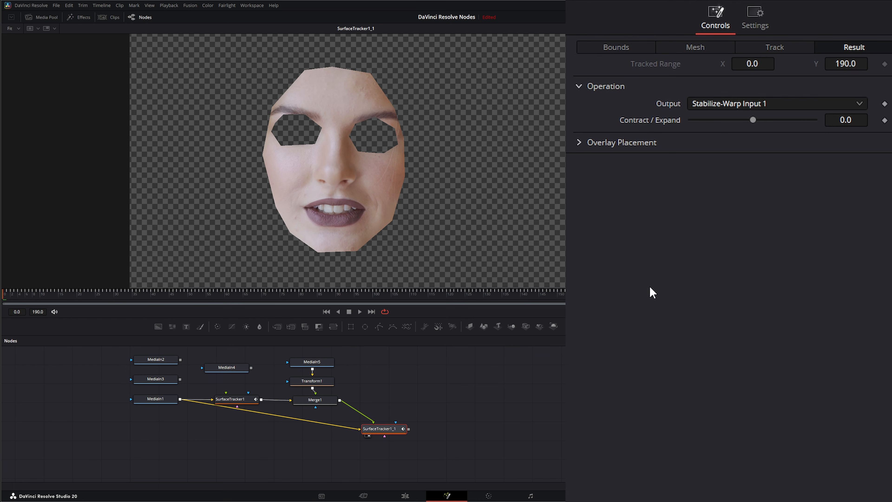
click(720, 108)
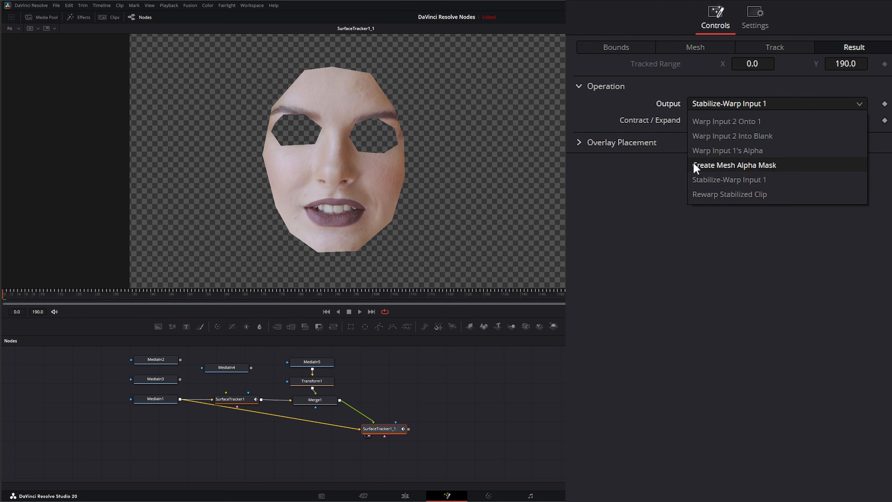
click(716, 194)
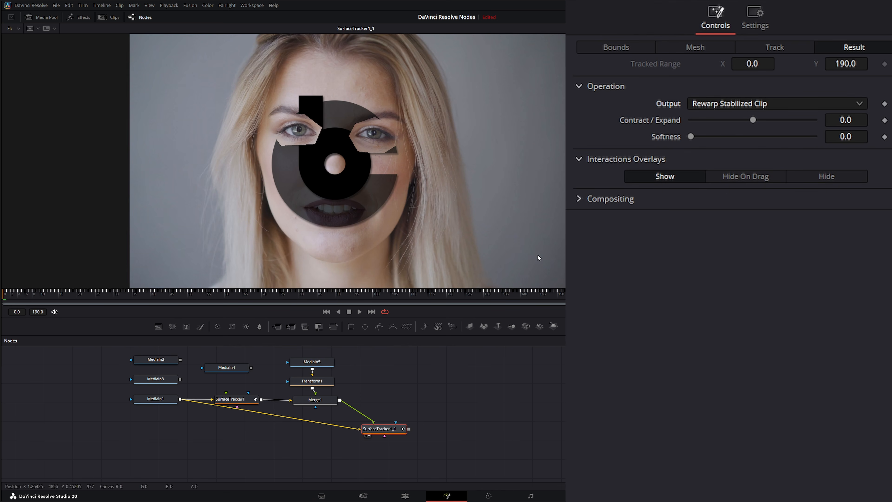
Play back the rewarped logo composite, tuck the copied Surface Tracker below Merge1, and compare the output modes of both trackers.
click(359, 311)
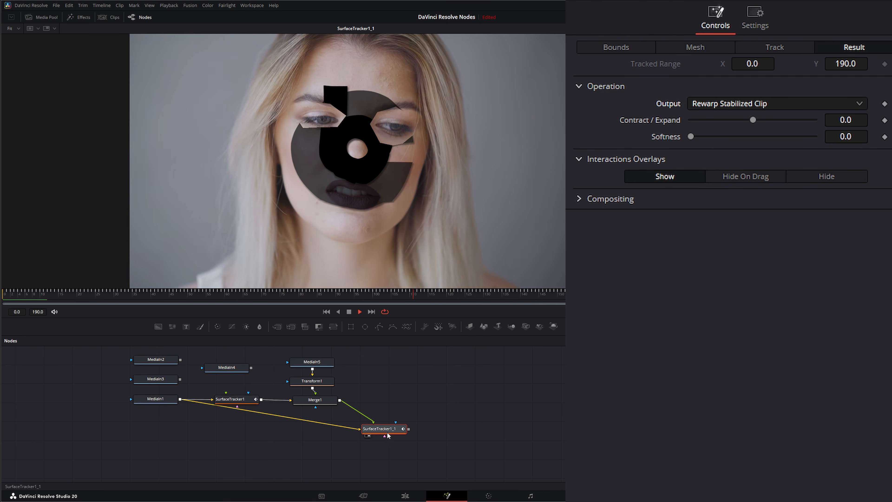
drag(382, 429, 325, 445)
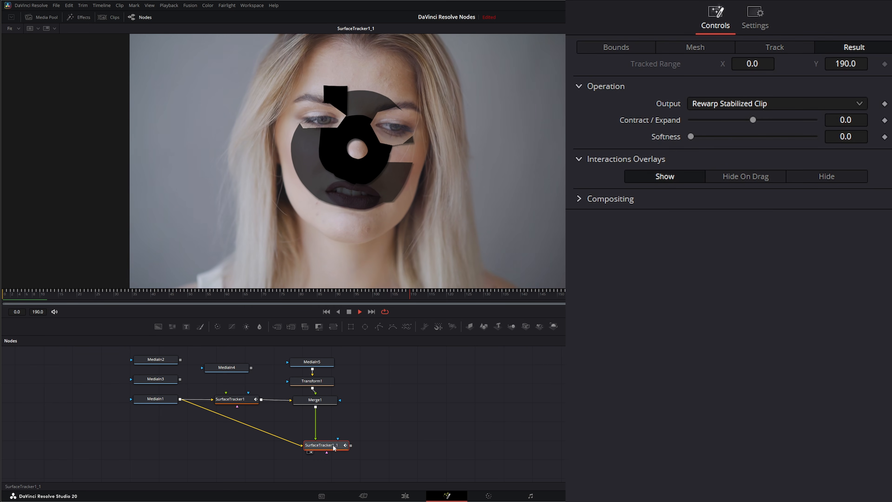
click(230, 399)
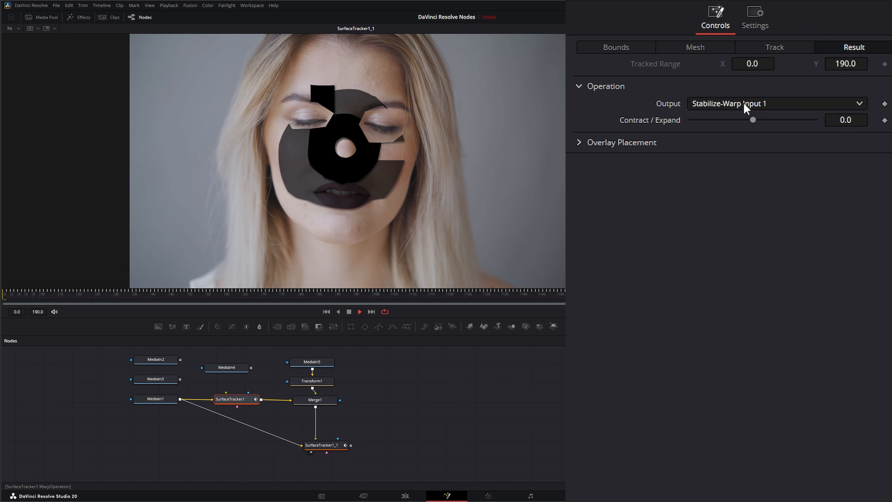
click(322, 444)
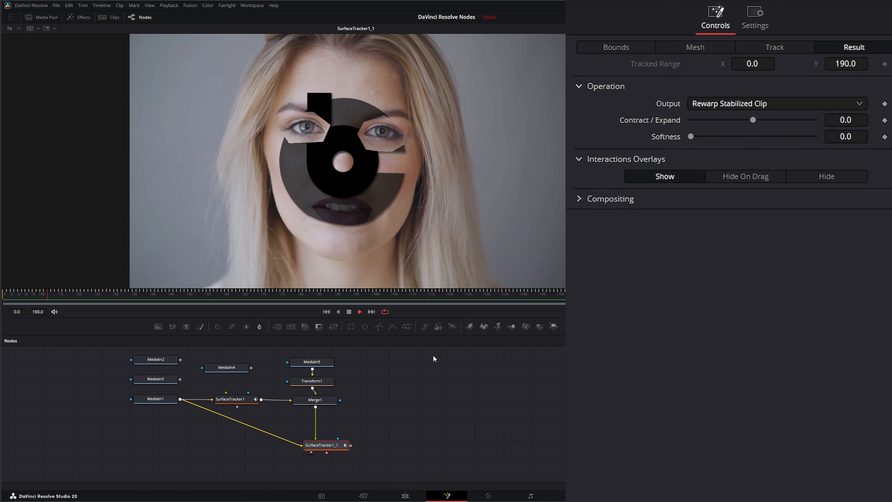
Stop playback and delete the MediaIn5, Transform1, Merge1 and copied Surface Tracker nodes.
key(space)
drag(413, 459, 287, 352)
key(Delete)
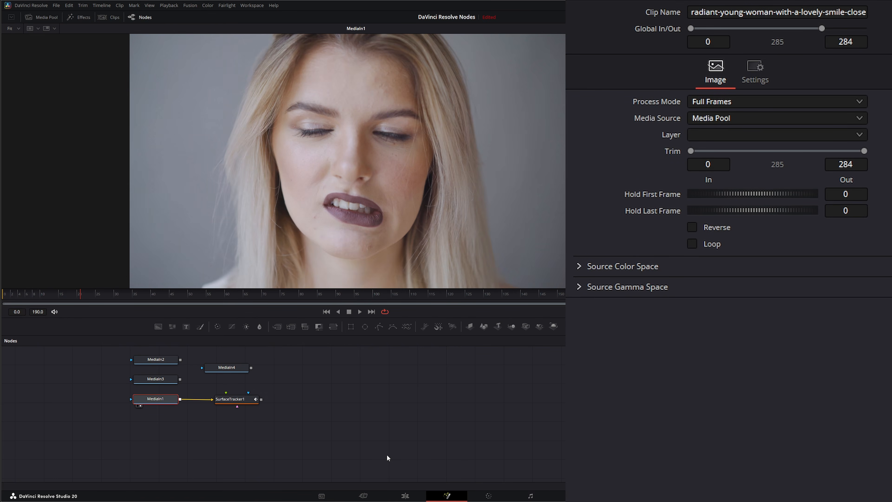
Connect MediaIn4 to SurfaceTracker1's foreground input, view the tracker and set its output to Warp Input 2 Onto 1.
click(233, 402)
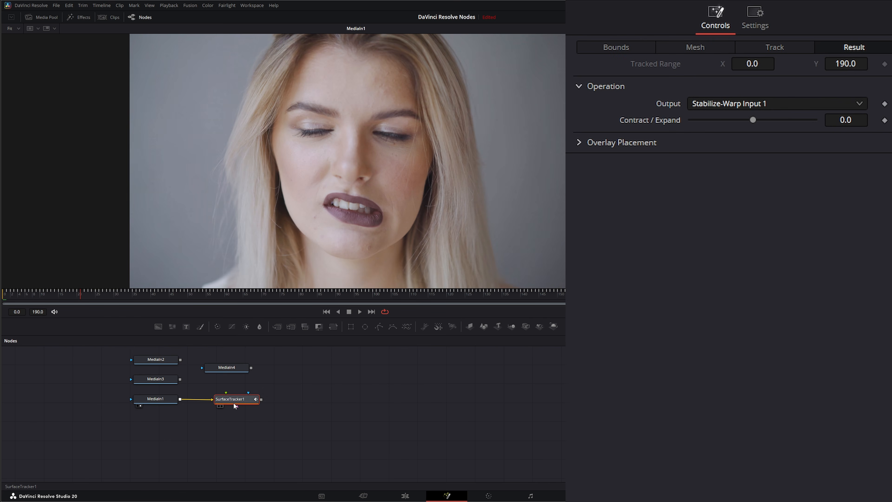
click(703, 104)
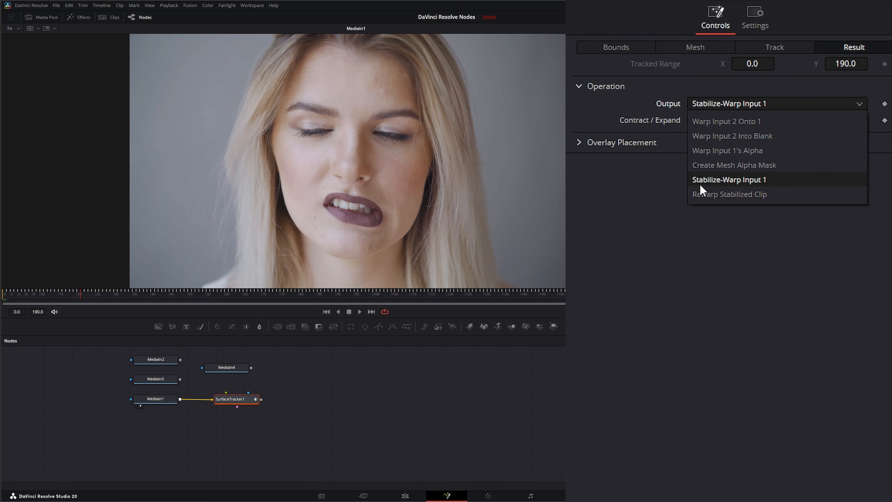
click(647, 81)
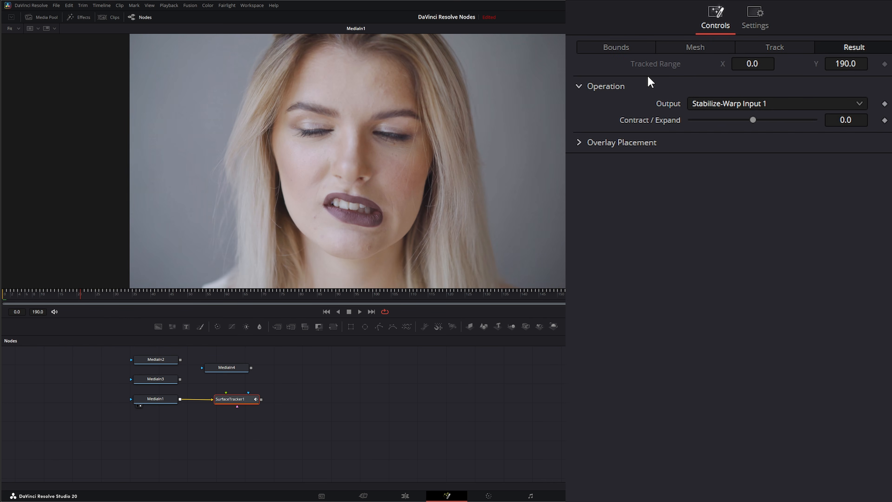
drag(251, 368, 242, 401)
key(1)
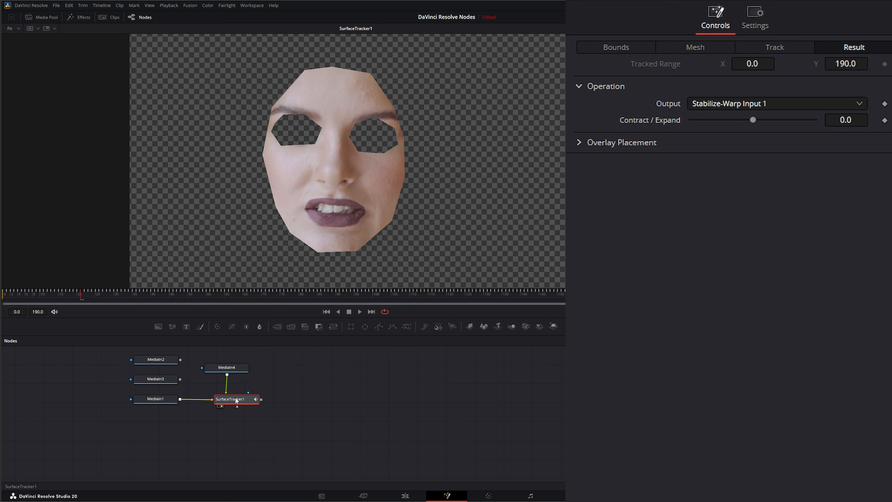
click(734, 103)
click(733, 122)
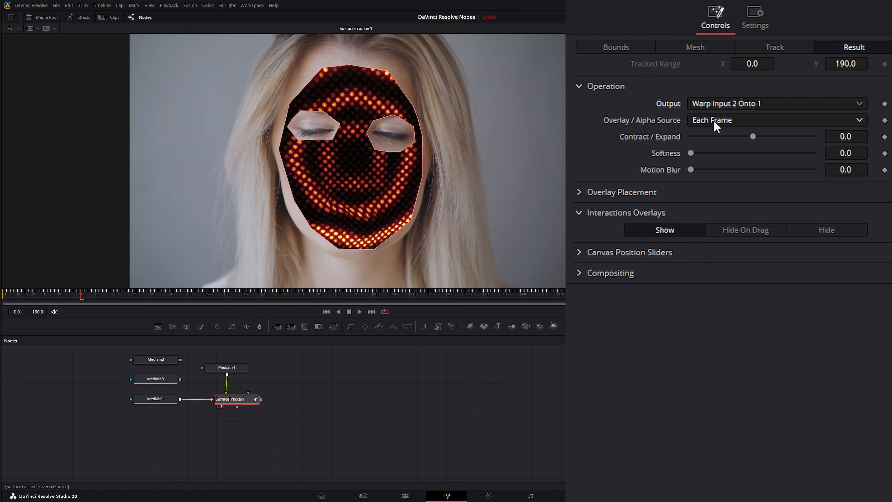
Preview the Each Frame overlay on the face from the first frame and return to the start.
click(326, 311)
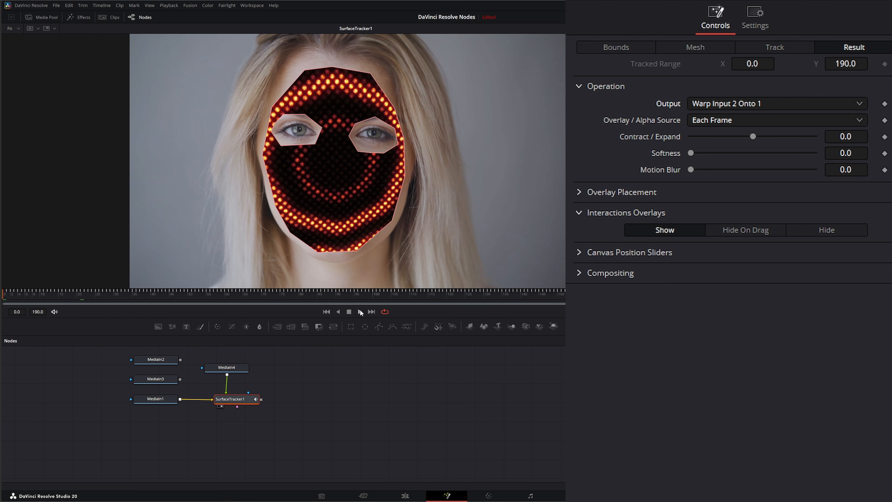
click(360, 311)
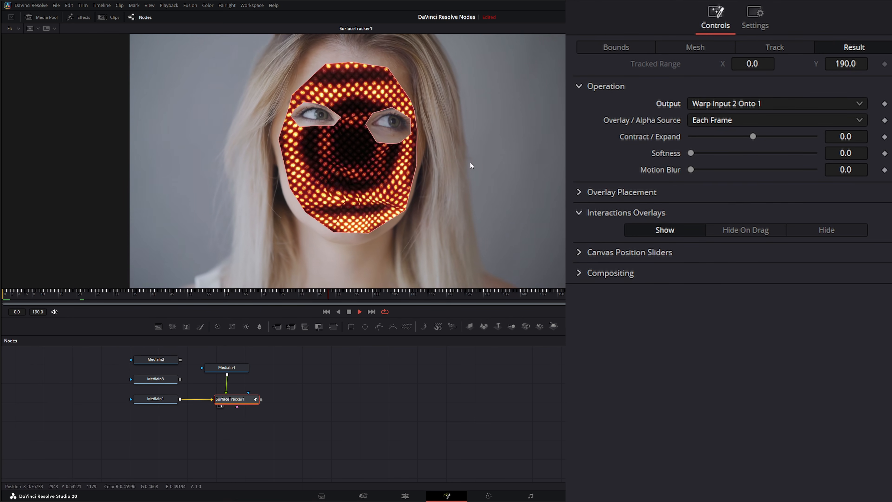
click(359, 312)
click(327, 311)
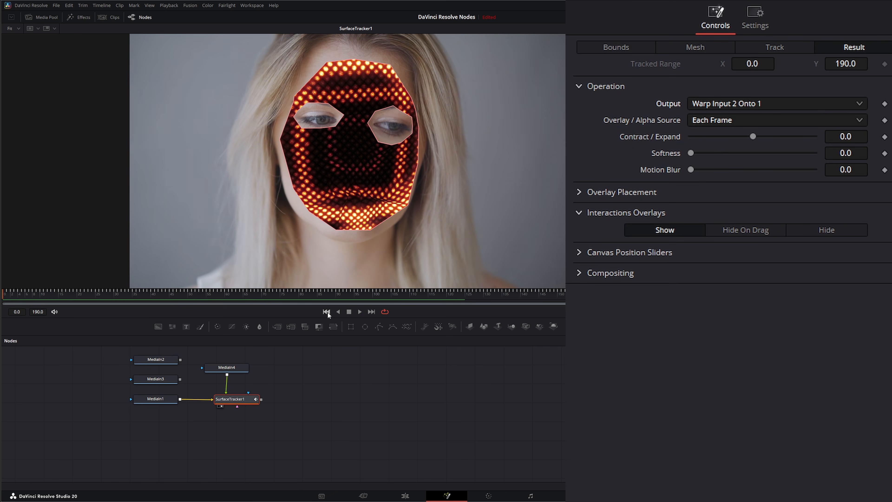
Set the Overlay / Alpha Source to Reference Frame and preview the overlay from the first frame.
click(711, 121)
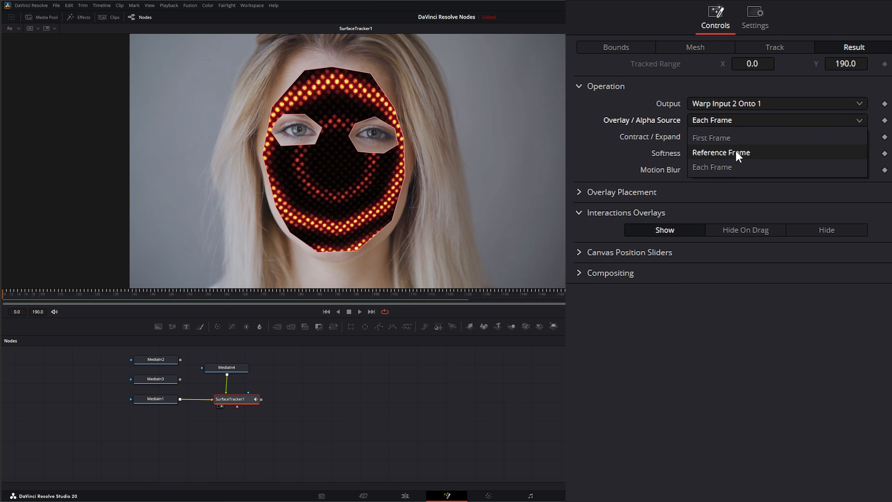
click(736, 151)
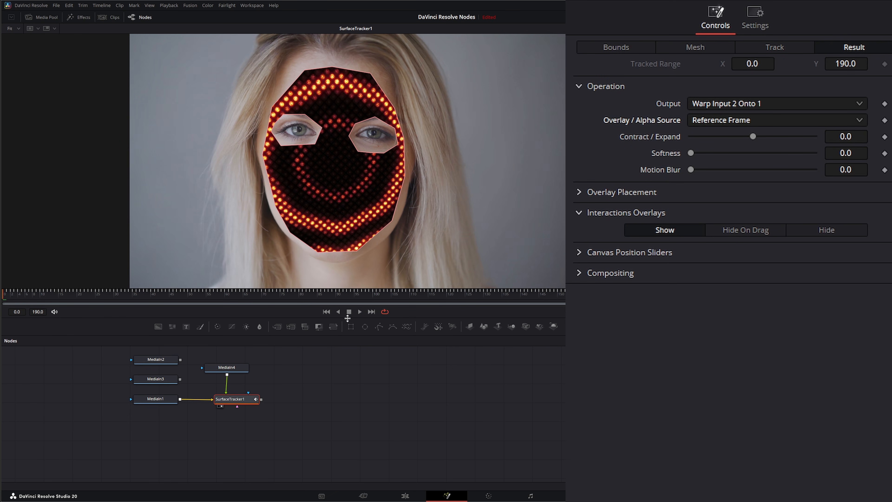
click(361, 311)
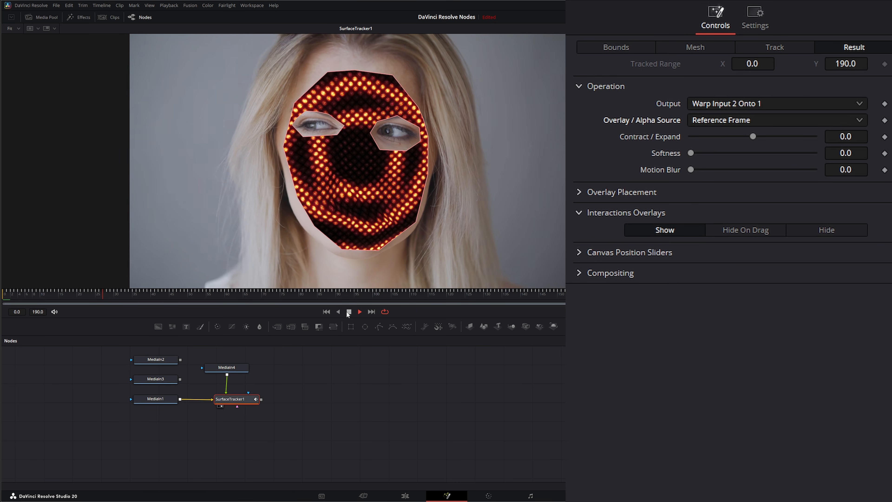
click(326, 311)
Preview the overlay with Overlay / Alpha Source set to First Frame and restore the source to Each Frame.
click(718, 120)
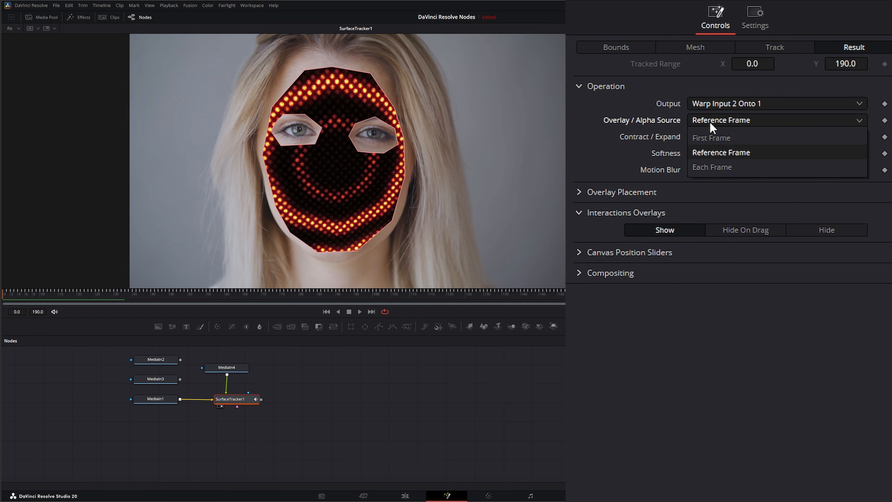
click(716, 139)
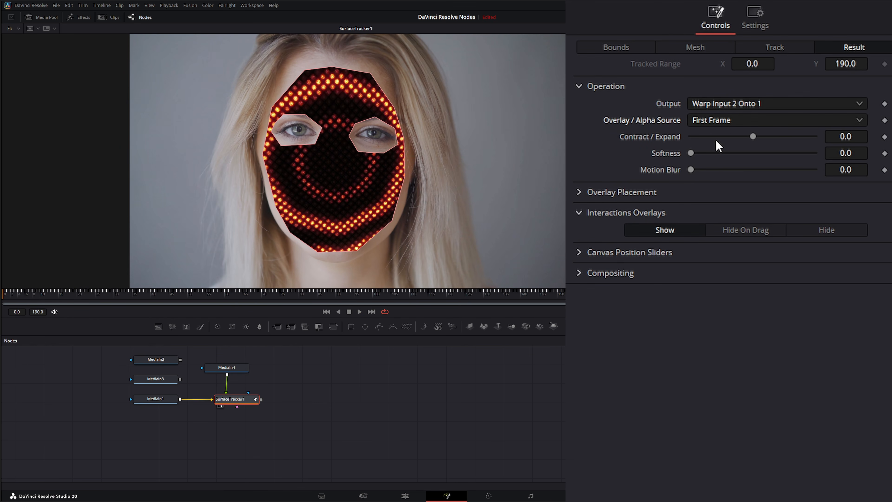
click(359, 311)
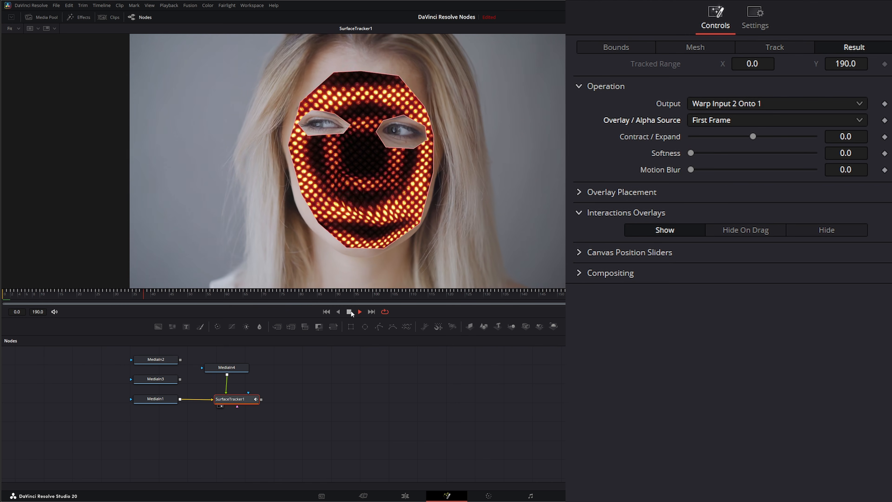
click(351, 311)
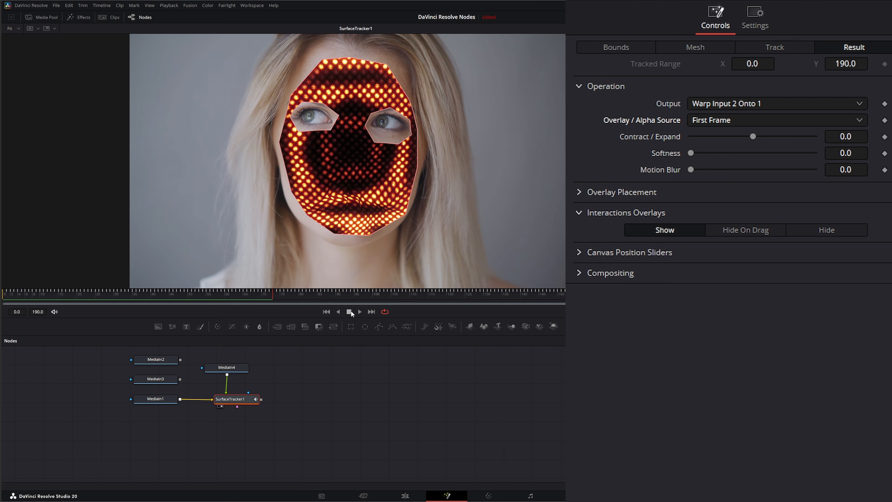
click(326, 312)
click(722, 120)
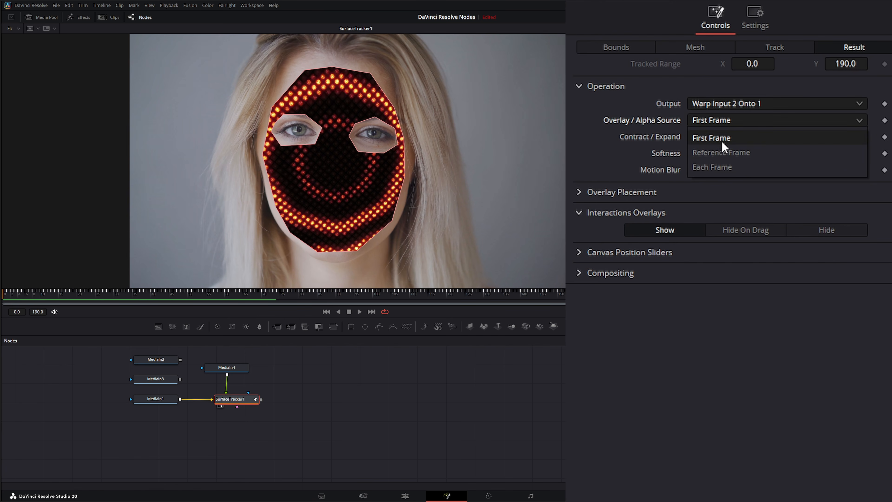
click(732, 171)
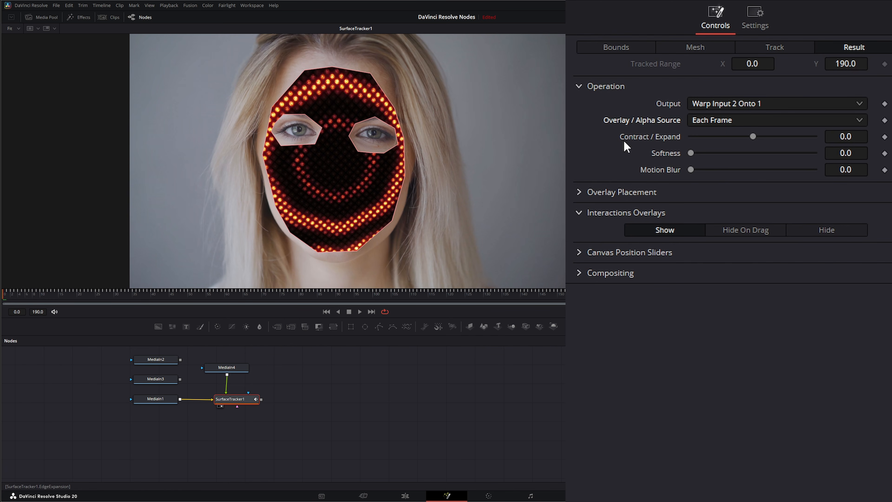
Set the overlay's Contract / Expand to about -0.154 and Softness to about 0.588, and increase its Motion Blur.
mouse_move(754, 136)
mouse_down()
mouse_move(724, 132)
mouse_move(782, 129)
mouse_move(736, 137)
mouse_up()
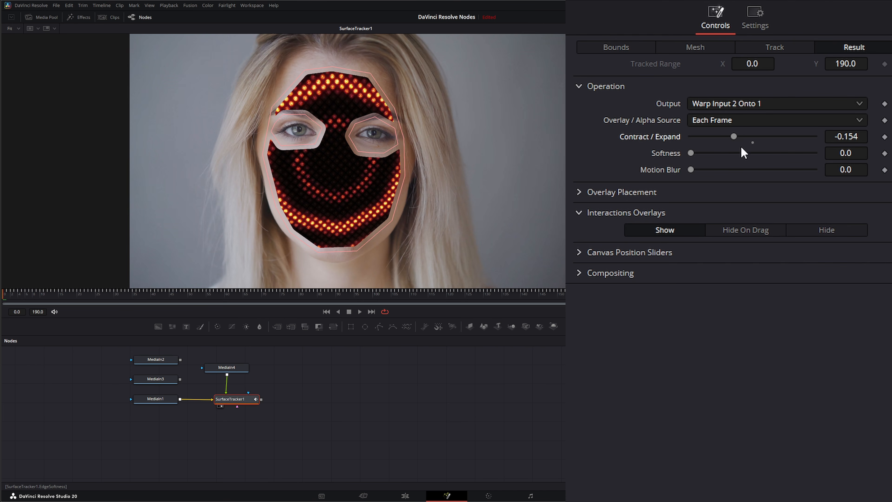
drag(688, 153, 762, 150)
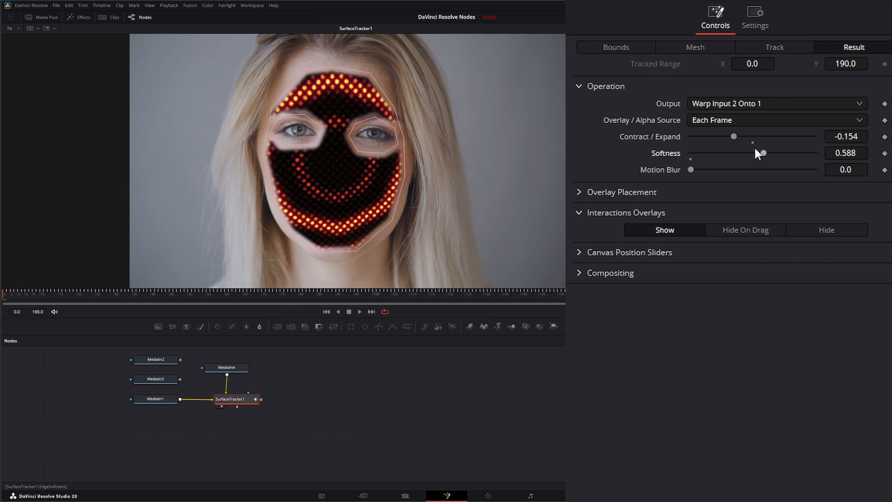
drag(690, 172, 770, 182)
Try Multiply as the overlay's Composite Type, and settle on Screen with an opacity of 1.0.
click(578, 87)
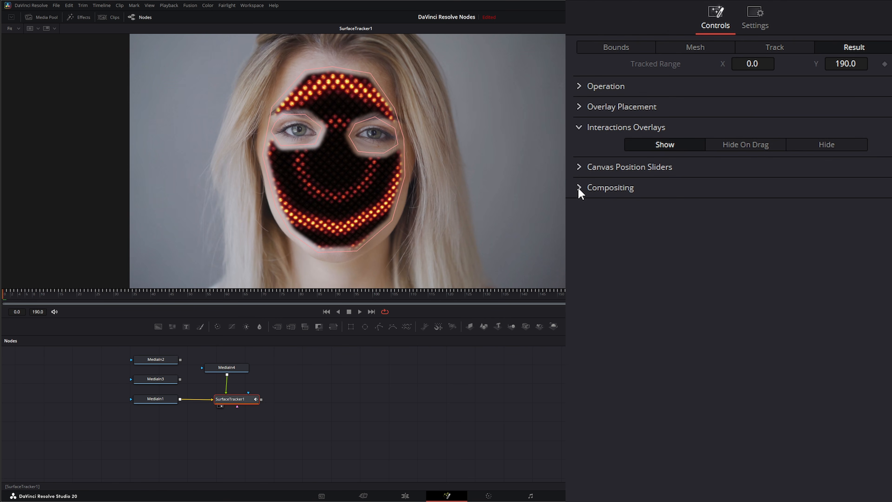
click(580, 187)
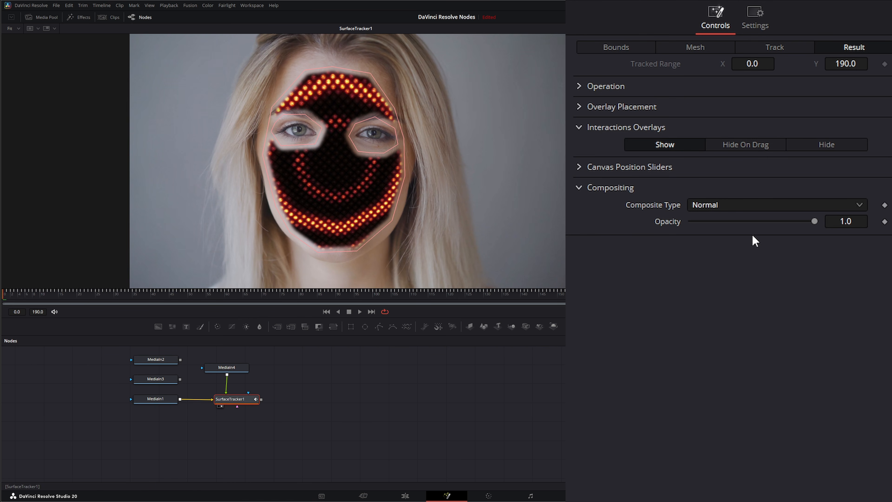
click(735, 204)
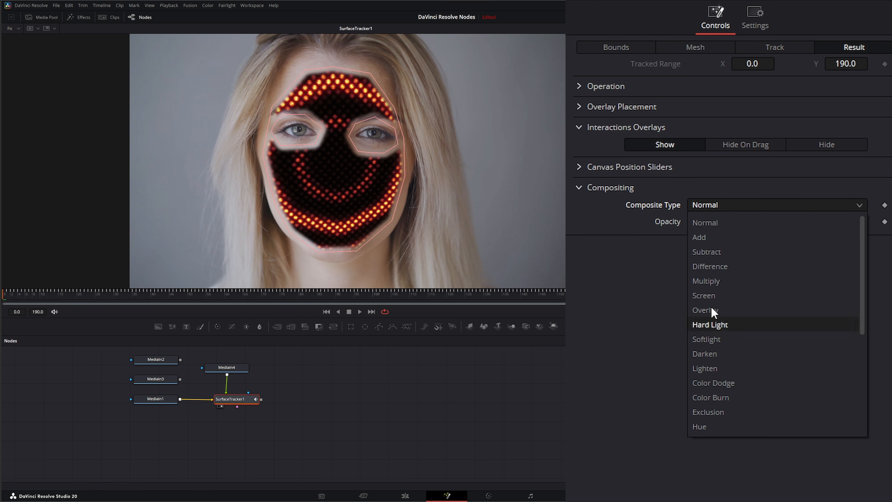
click(719, 281)
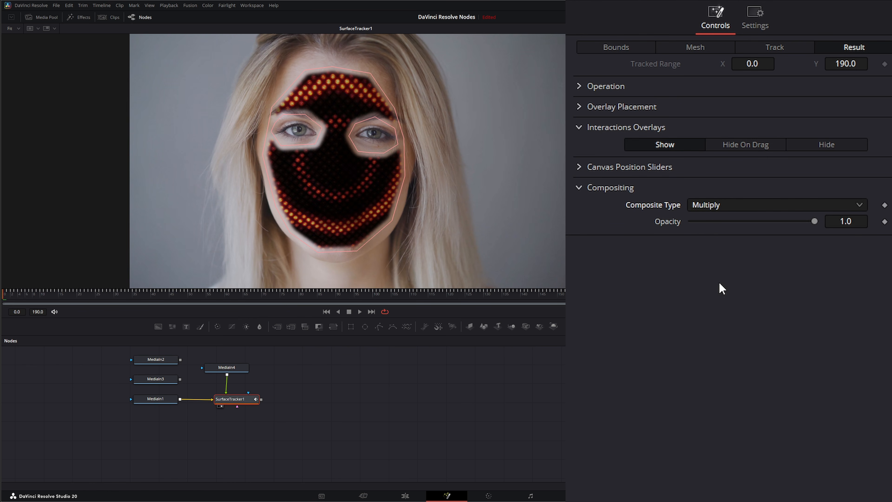
click(714, 207)
click(703, 296)
drag(791, 222, 860, 231)
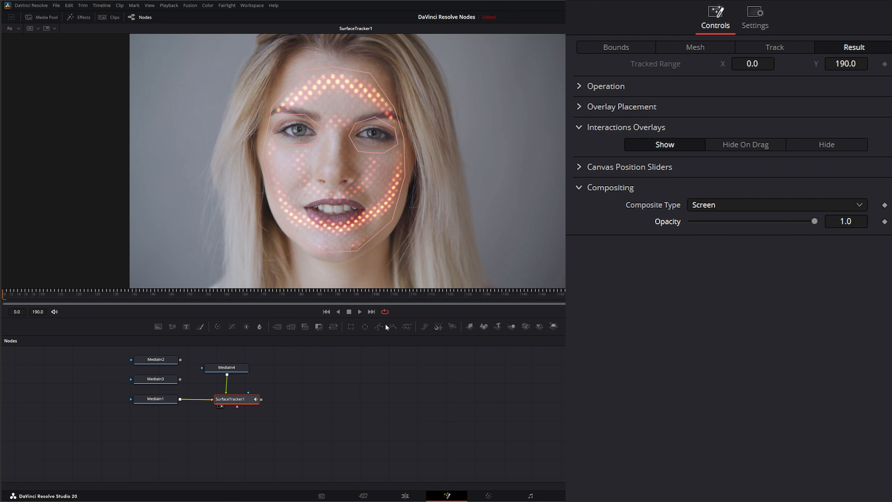
Deselect the Surface Tracker and play back the screened overlay on the face.
click(350, 389)
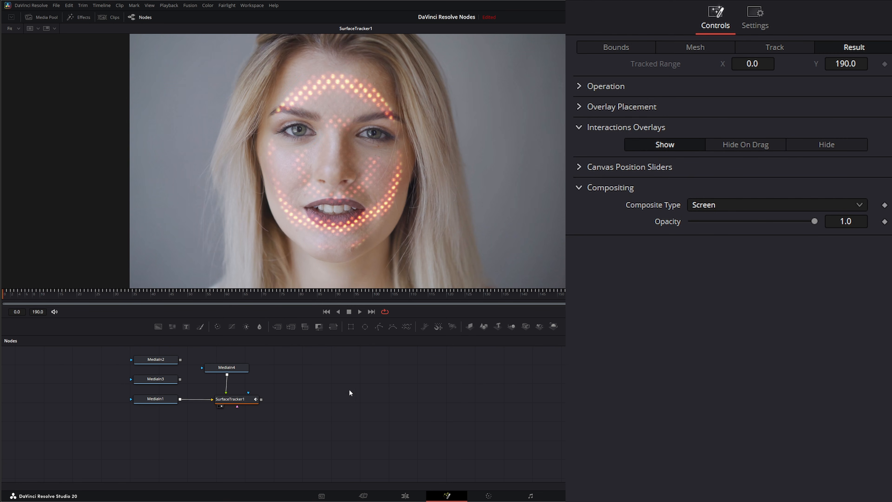
click(360, 311)
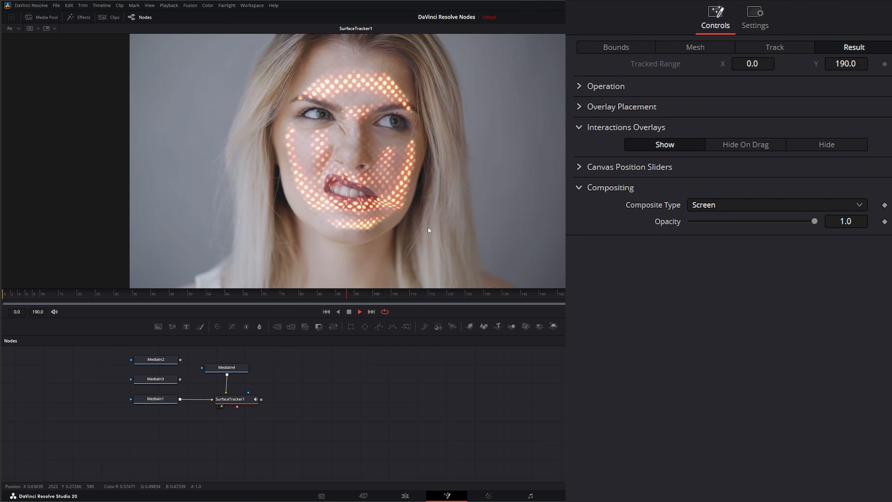
click(349, 311)
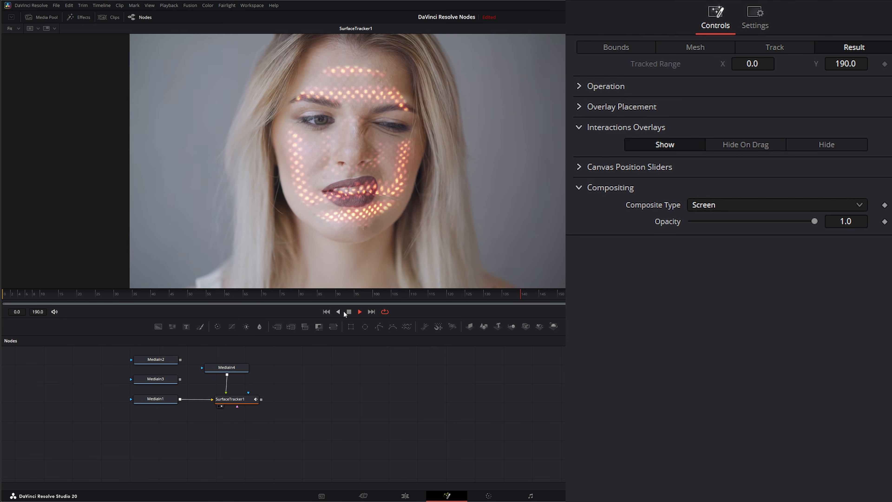
Move the MediaIn3 node to an empty area of the node graph and show its clip in the viewer.
drag(158, 376, 338, 382)
click(344, 367)
drag(396, 418, 296, 427)
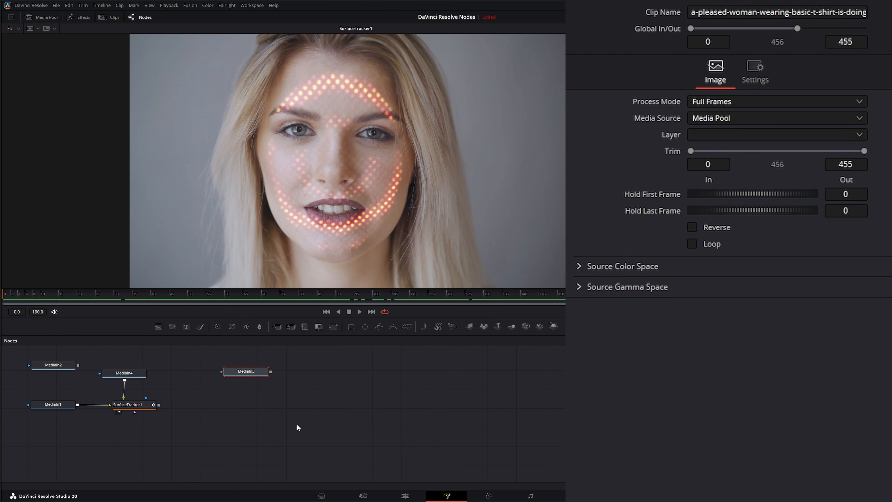
key(1)
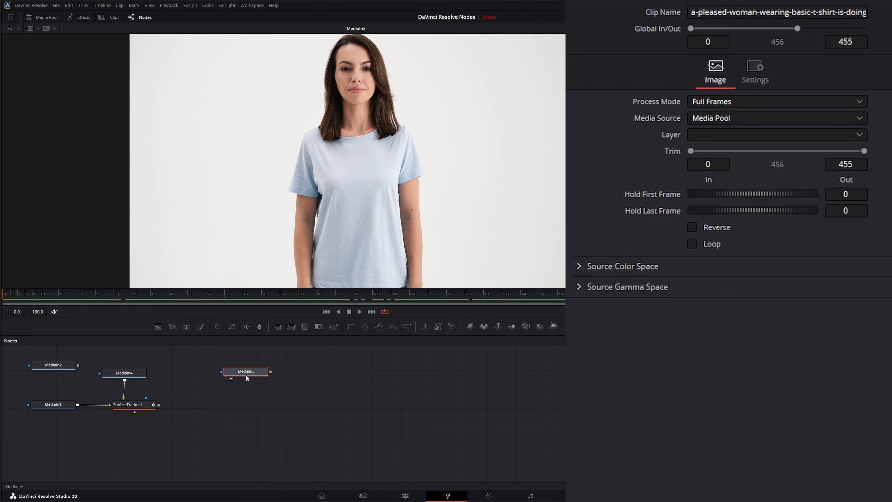
drag(251, 372, 233, 370)
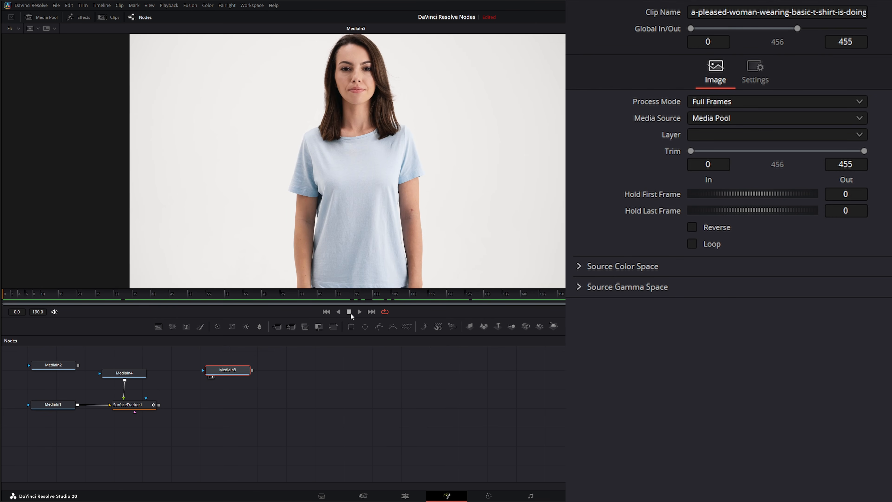
Play the white-background T-shirt clip in the viewer and return to its first frame.
click(360, 312)
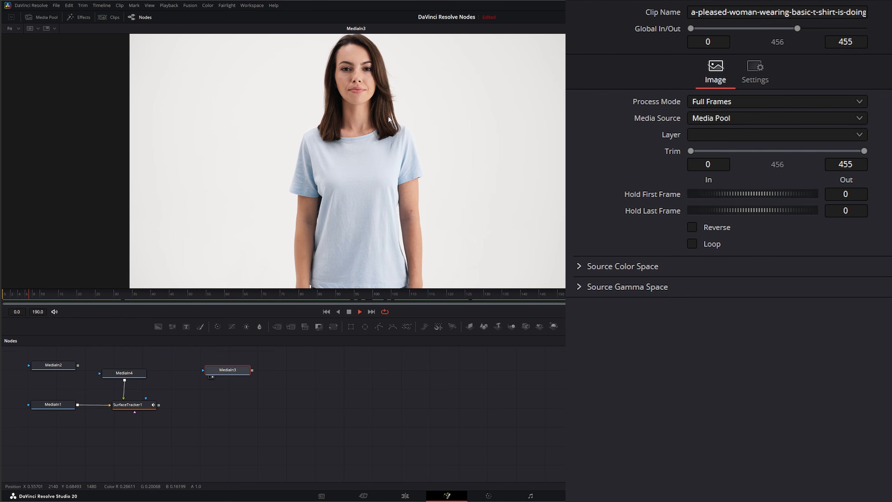
click(349, 312)
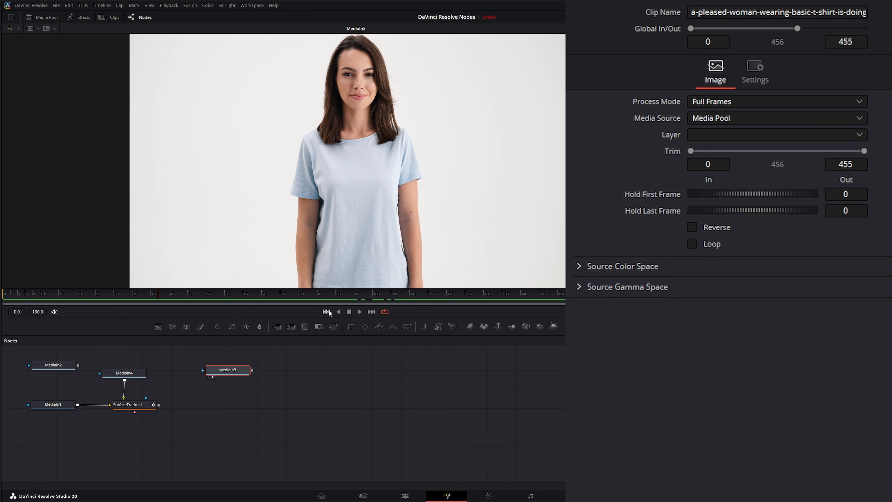
click(327, 312)
Add a Surface Tracker node after MediaIn3.
key(shift+space)
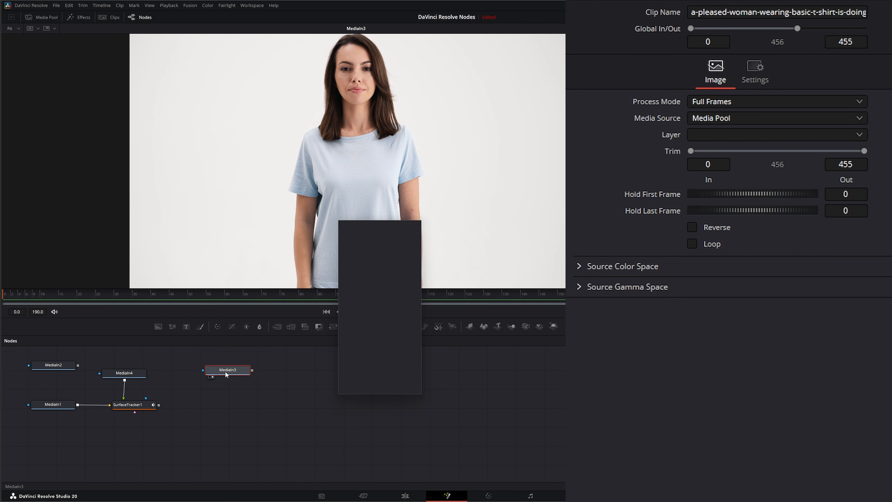
text(sur)
key(Return)
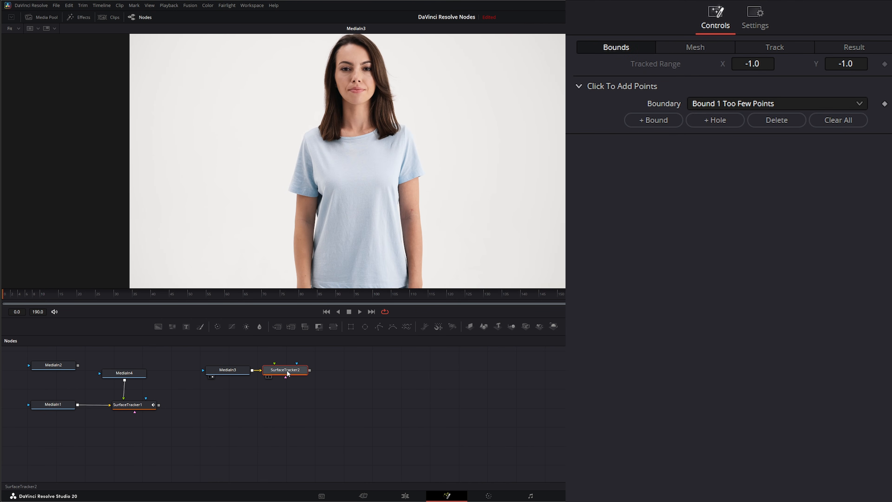
Show the new Surface Tracker in the viewer and outline the T-shirt's chest area with an eight-point boundary.
click(651, 120)
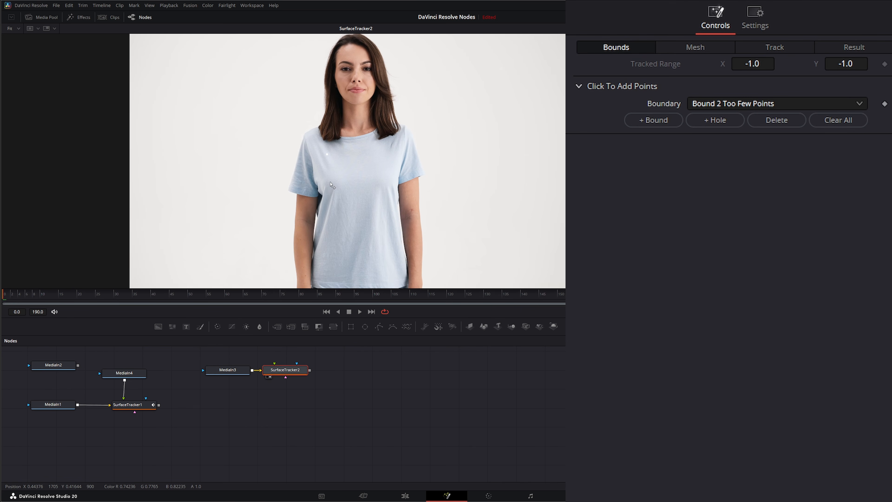
click(343, 190)
click(366, 189)
click(389, 186)
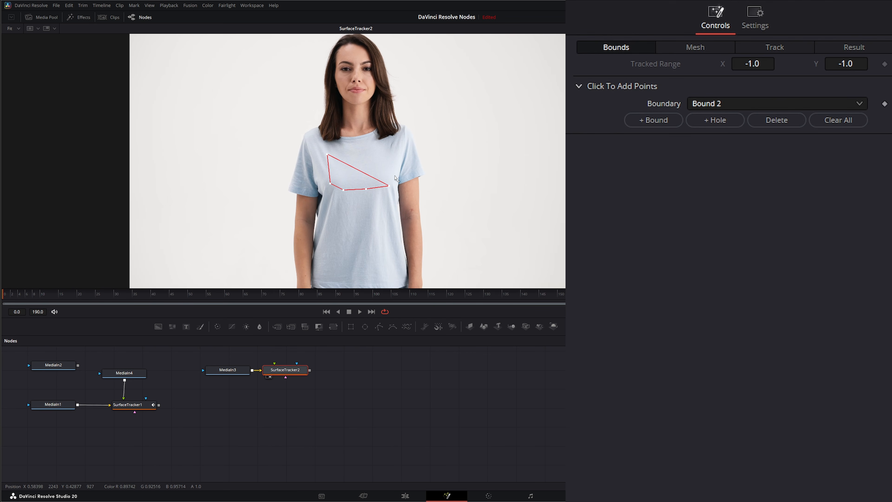
click(392, 167)
click(385, 150)
click(715, 120)
click(777, 120)
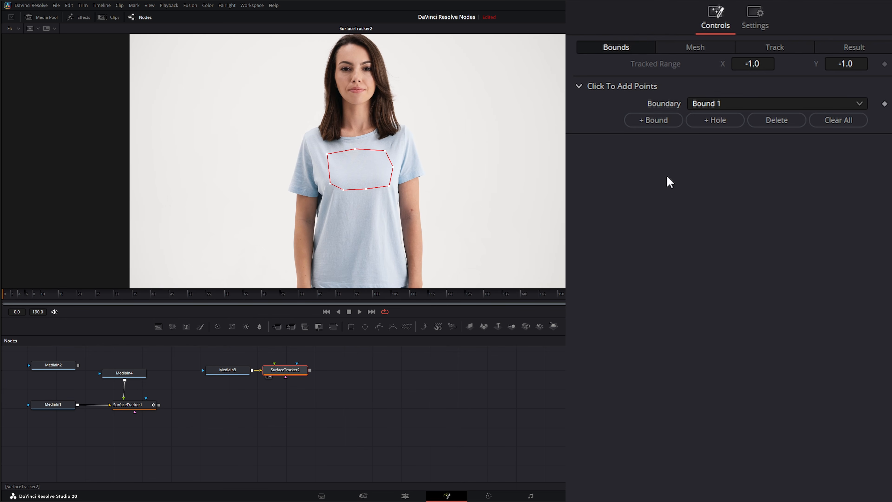
Set the tracker mesh's Point Locations to Uniform with a Horizontal Spacing of 12 and a Vertical Spacing of 12.
click(706, 50)
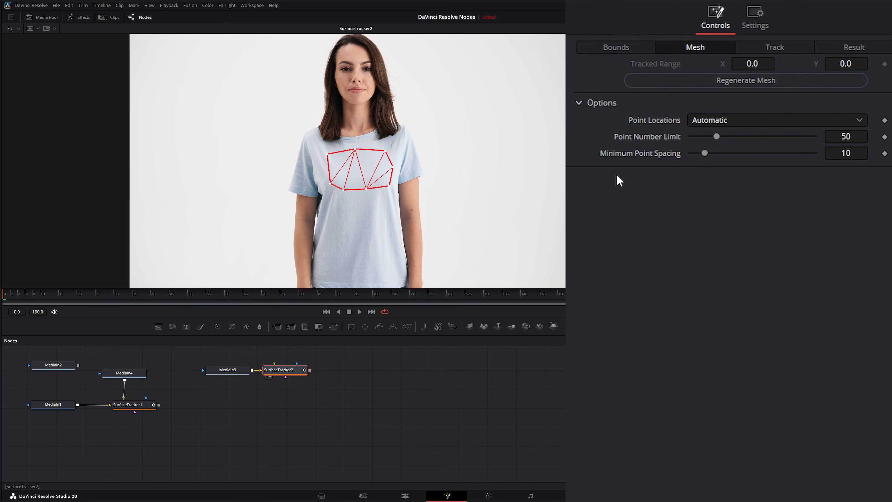
click(719, 123)
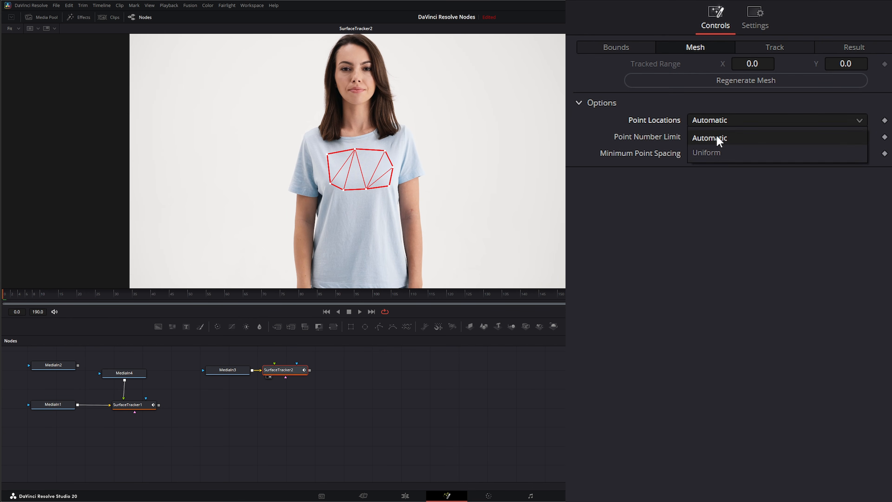
click(724, 152)
drag(711, 136, 708, 137)
click(862, 138)
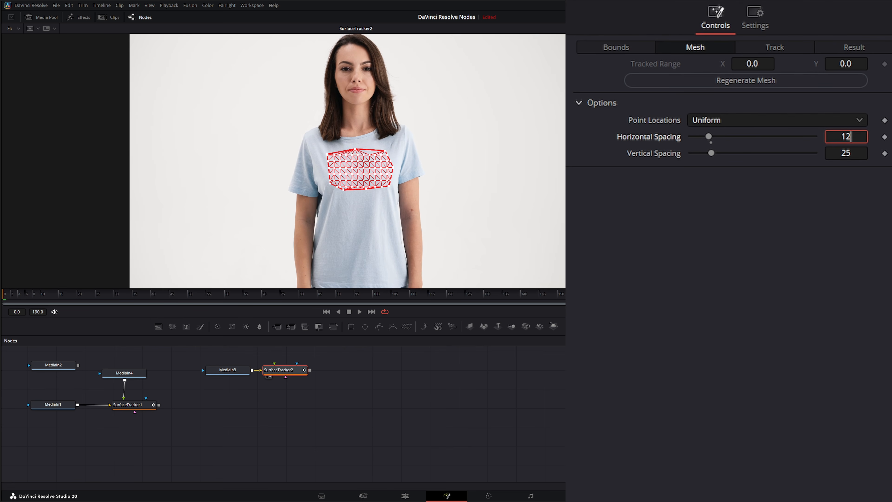
key(Tab)
text(12)
key(Tab)
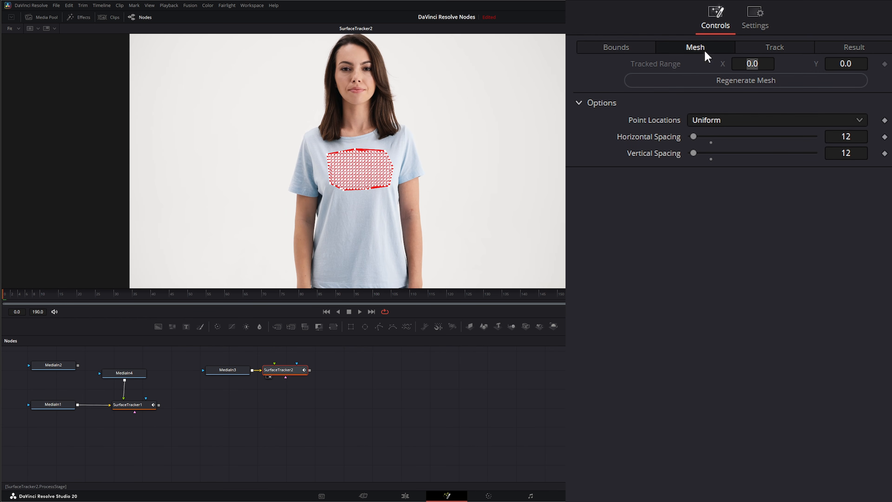
Track the shirt mesh through the clip with Motion Range about 0.652 and Mesh Rigidity about 0.048, and play back the track.
click(776, 47)
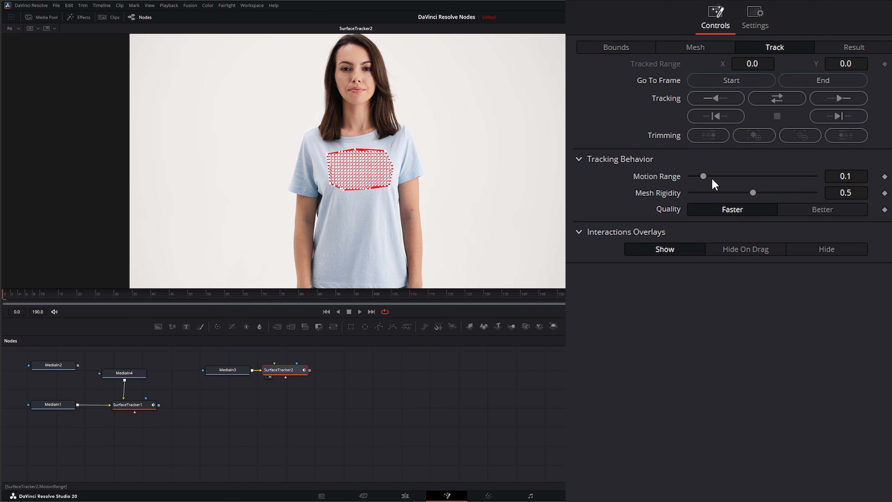
drag(703, 176, 703, 201)
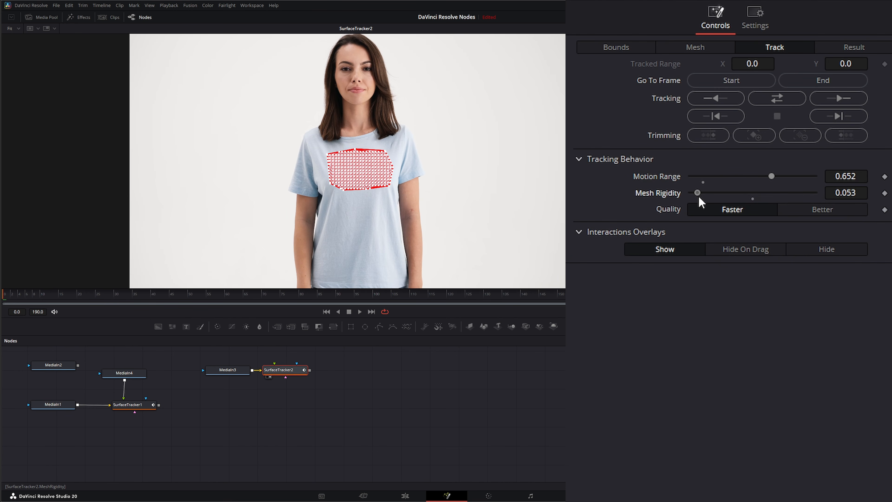
click(847, 103)
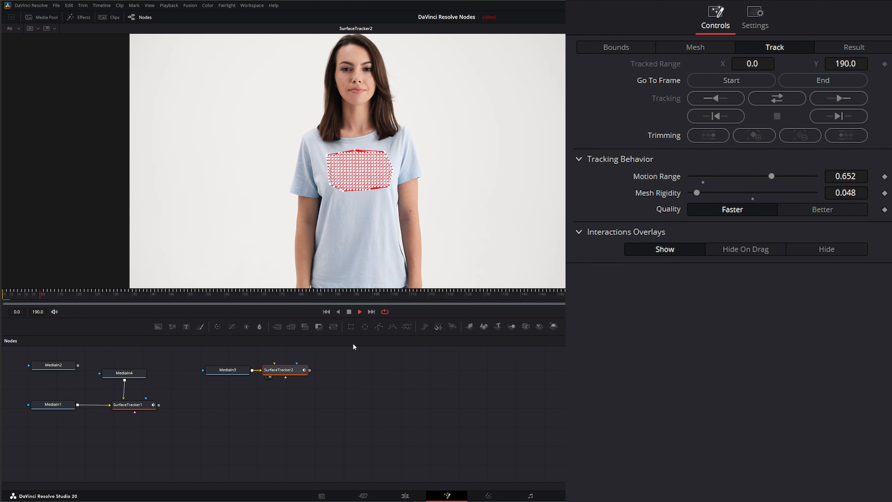
click(348, 312)
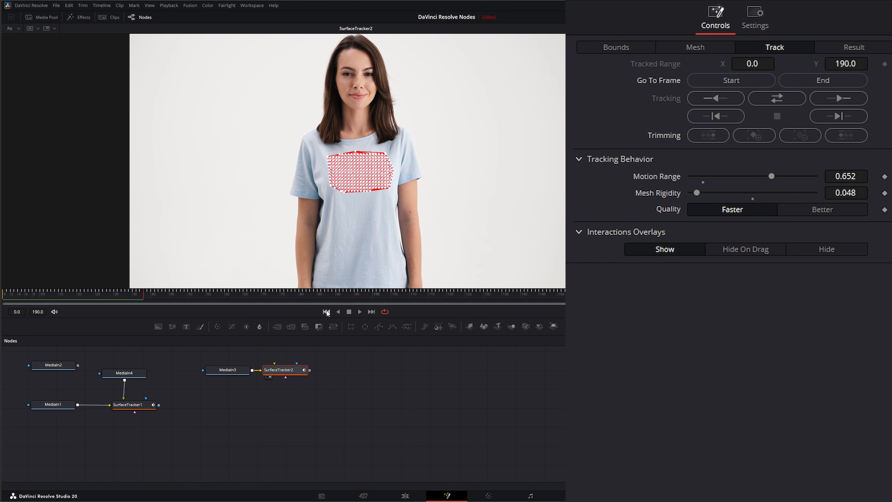
click(326, 311)
Bring bdsCovered_Logo_wht.png into the node graph and connect it as the overlay input of SurfaceTracker2 for its Result stage.
click(857, 48)
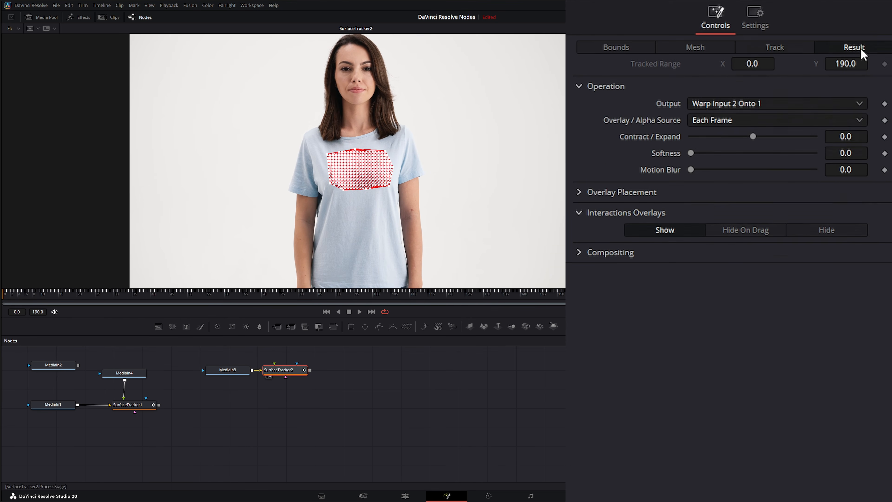
scroll(331, 423, up, 2)
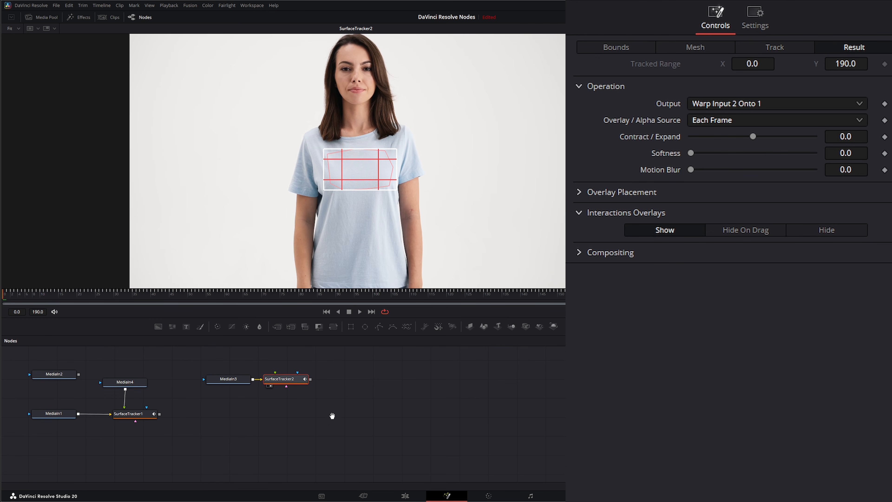
drag(477, 305, 275, 383)
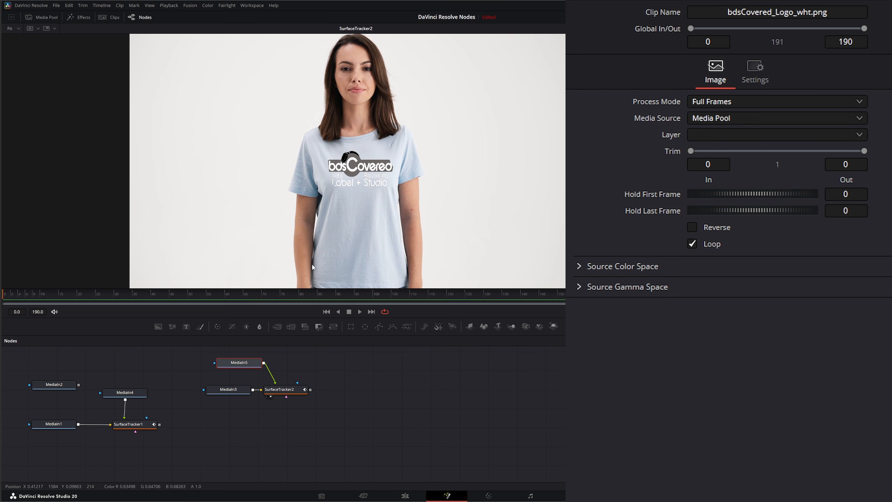
Shrink the logo's overlay placement box on all four sides so the logo sits inside the tracked chest boundary.
click(279, 389)
scroll(347, 176, up, 5)
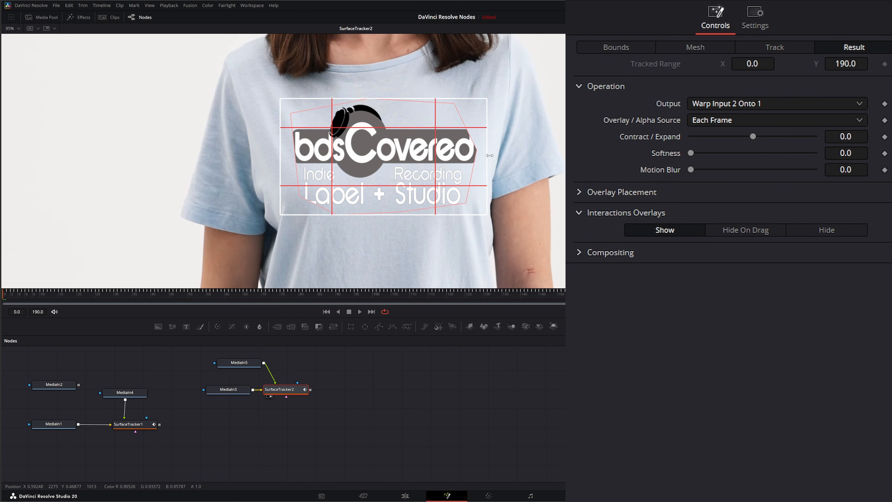
drag(490, 156, 475, 156)
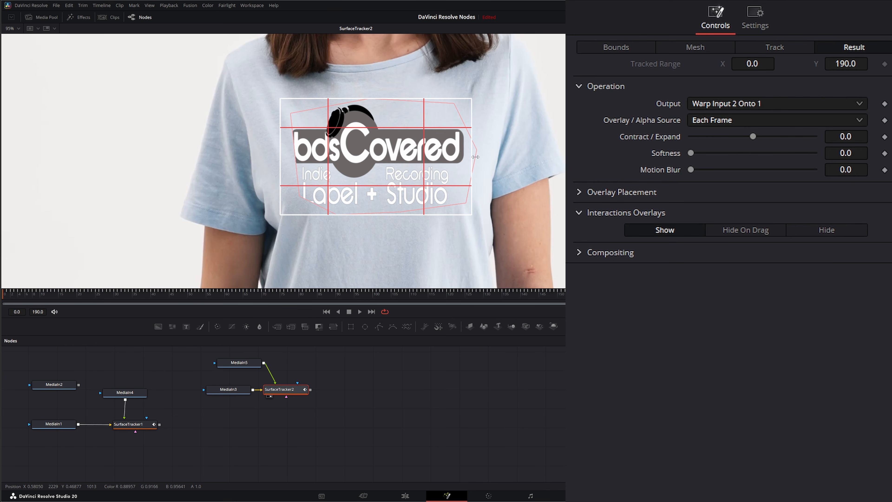
drag(285, 157, 293, 157)
drag(385, 215, 383, 202)
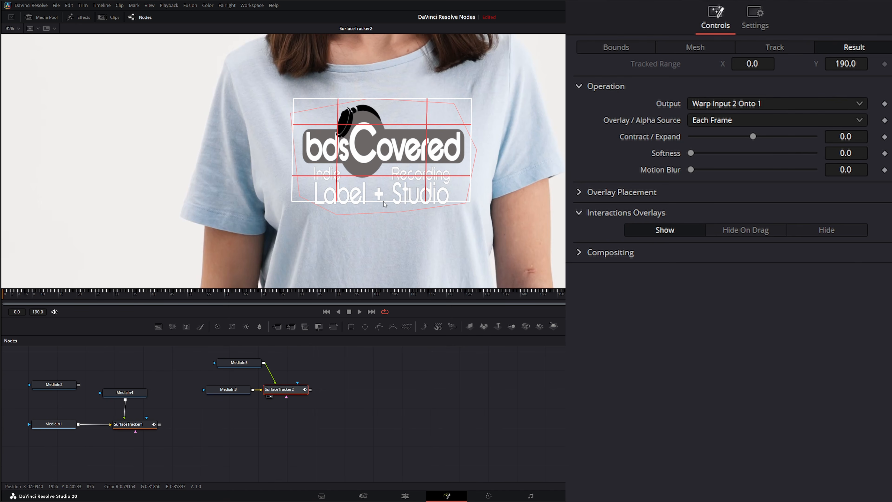
drag(380, 101, 381, 108)
click(13, 28)
click(12, 39)
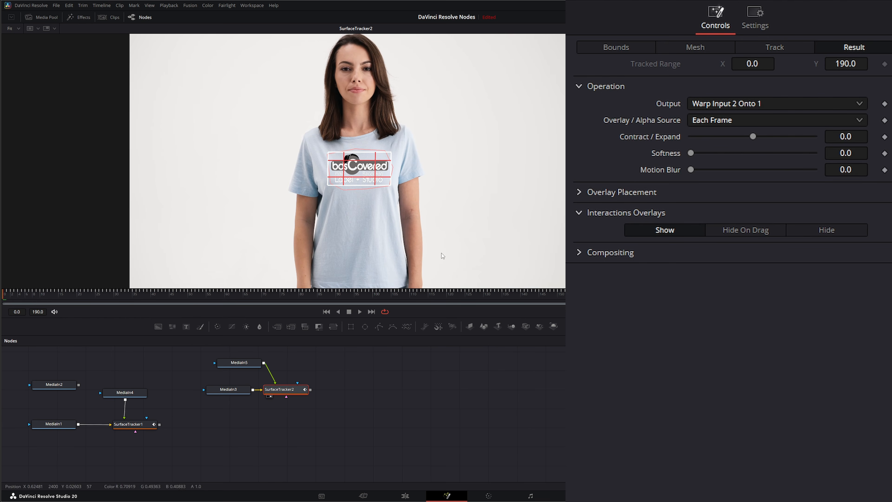
Deselect SurfaceTracker2, play back the logo on the shirt, and return to the first frame.
click(394, 393)
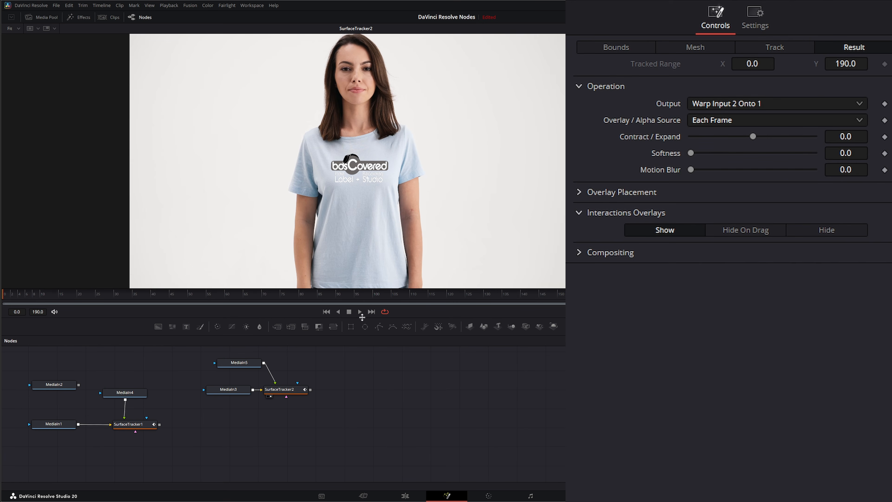
key(space)
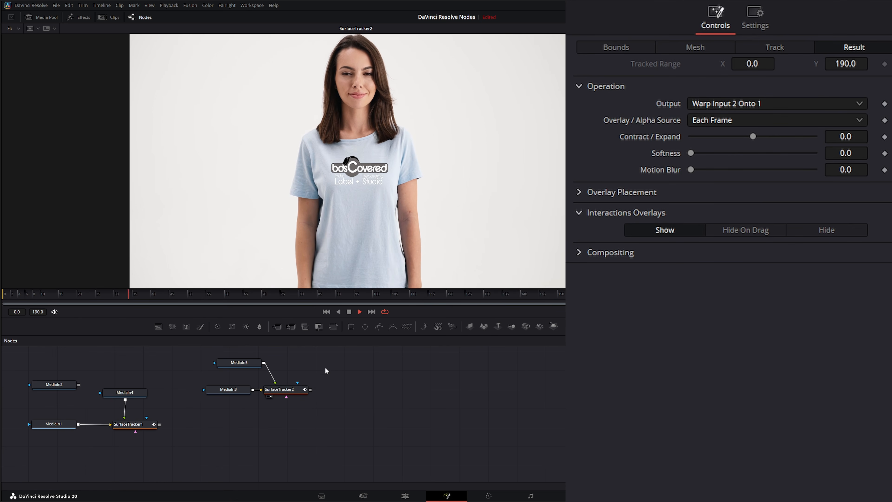
click(326, 311)
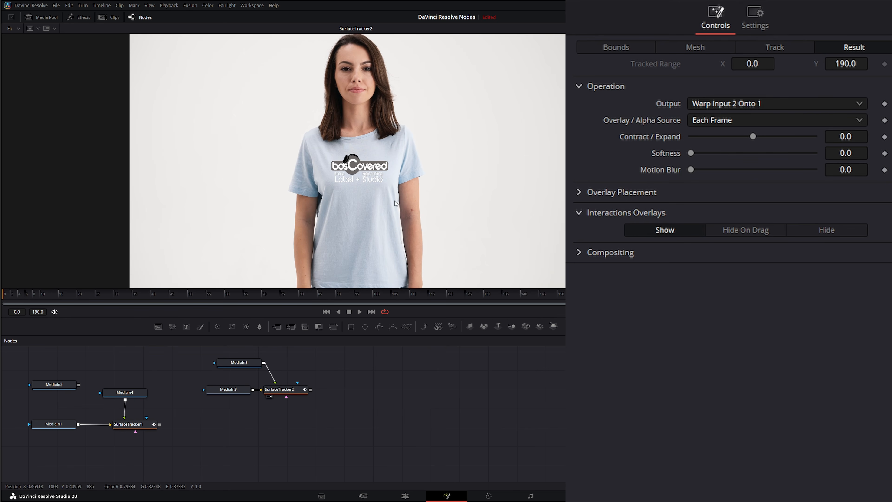
Play back the tracked logo close up with SurfaceTracker2 selected, and display its mesh over the shirt.
scroll(369, 209, up, 2)
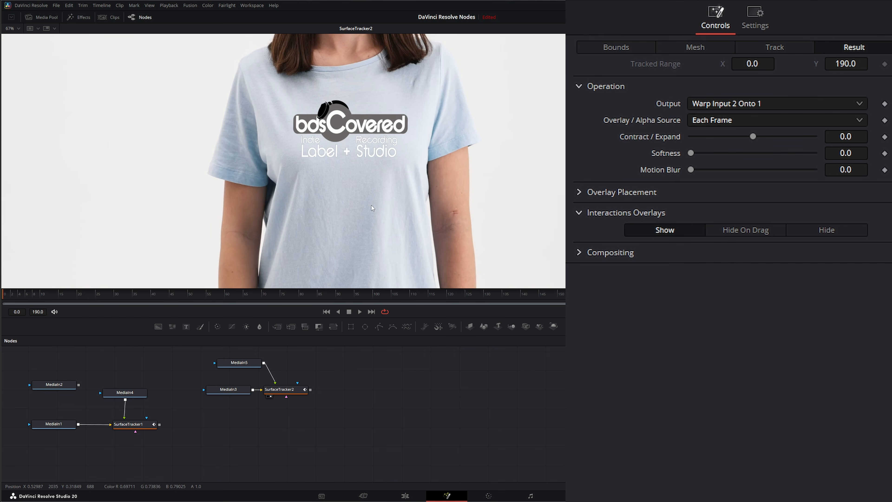
drag(373, 178, 332, 192)
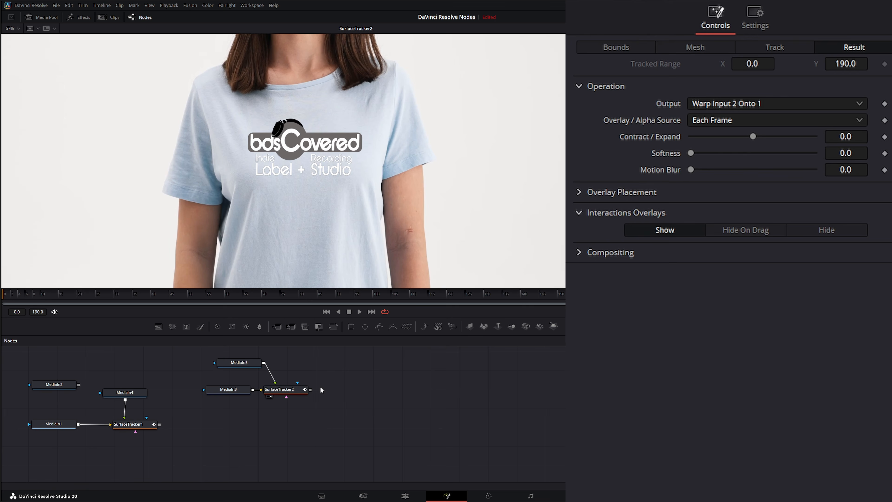
click(280, 395)
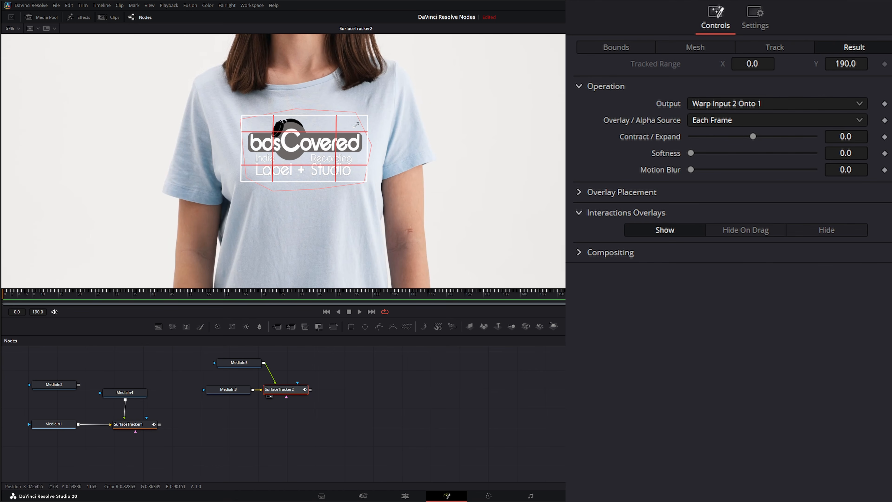
click(359, 312)
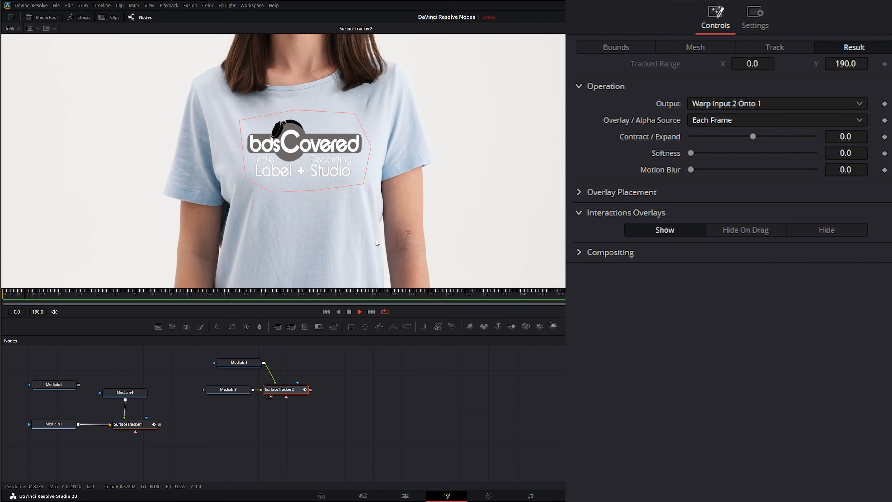
key(space)
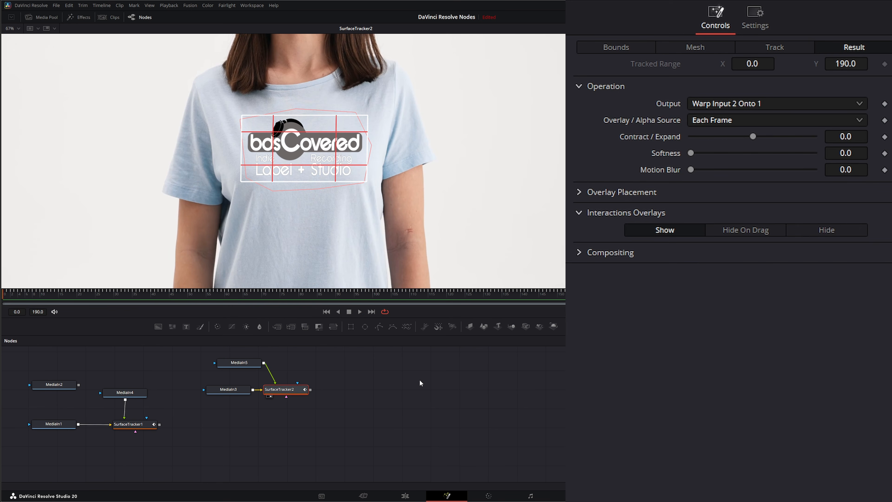
click(702, 50)
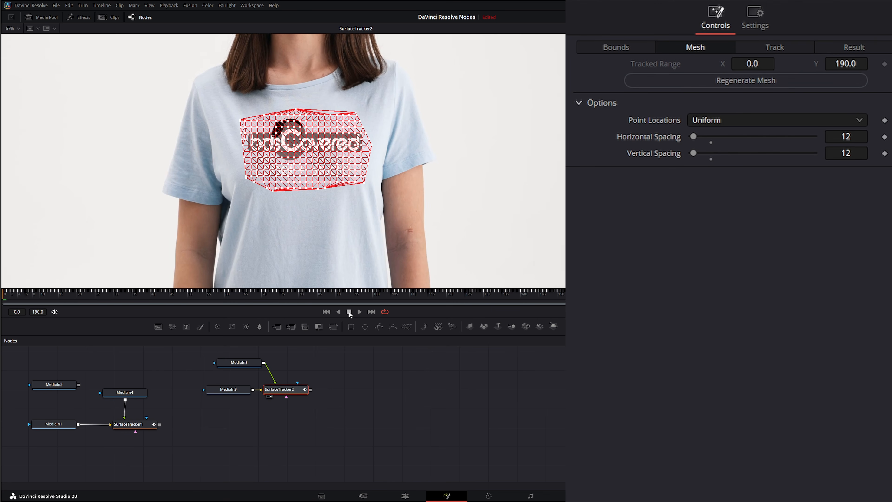
Move MediaIn2 to an empty area of the node graph and scrub its clip in the viewer to the thumbs-up gesture.
drag(352, 398, 381, 430)
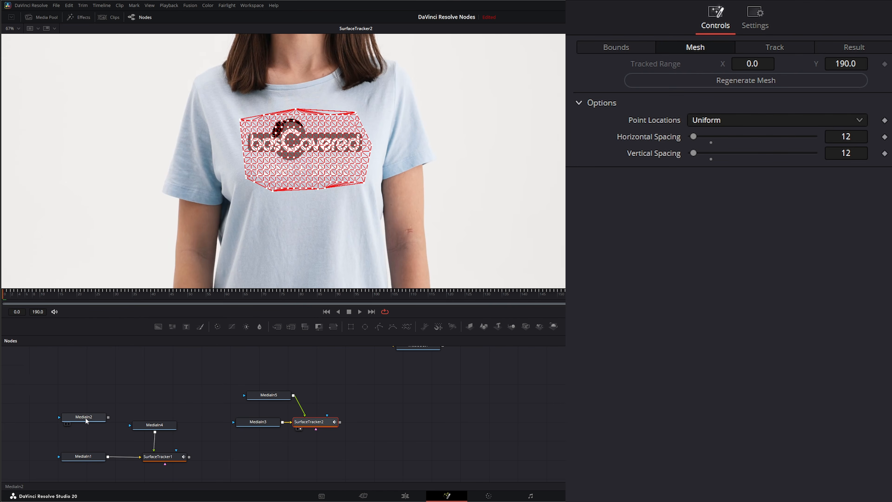
drag(86, 420, 263, 227)
click(164, 373)
scroll(263, 227, down, 2)
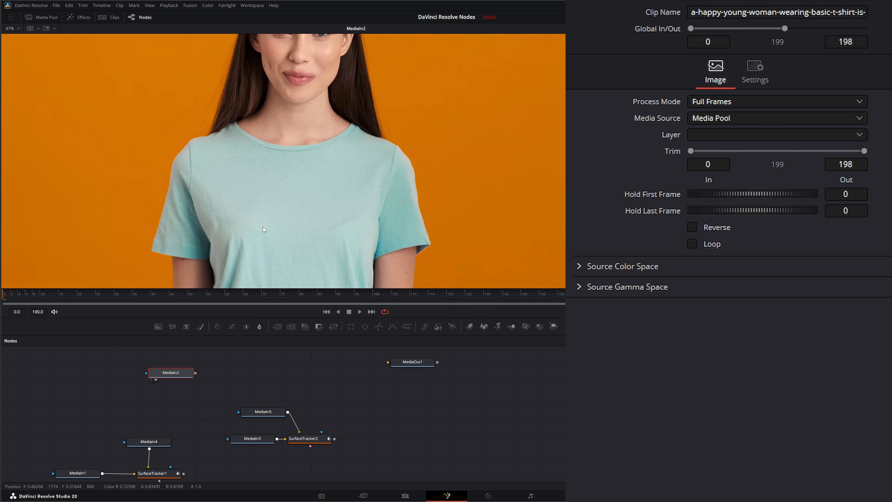
drag(177, 373, 177, 369)
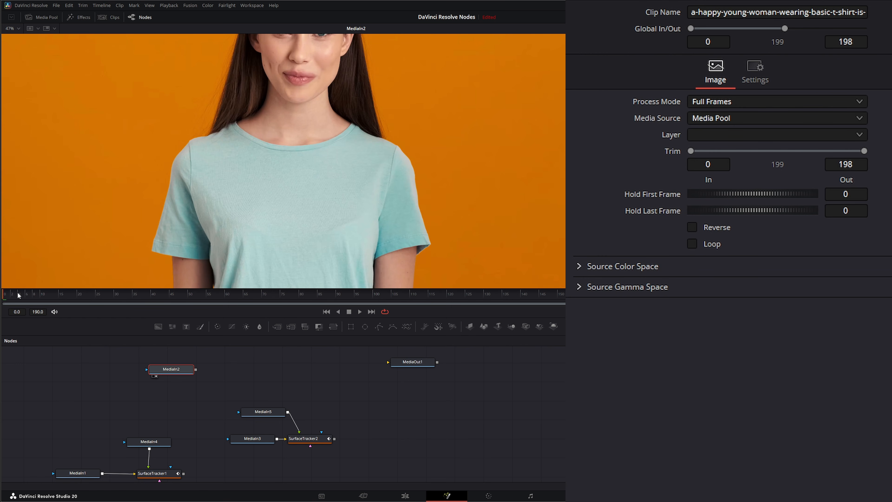
drag(19, 295, 235, 295)
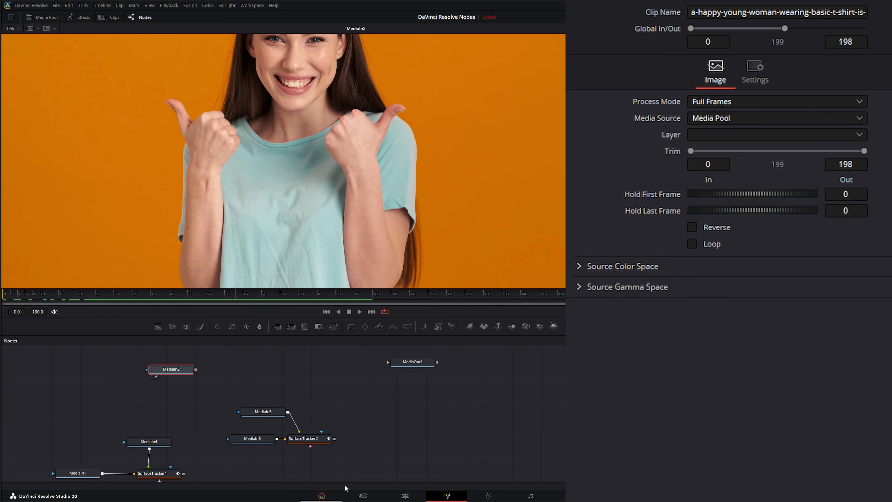
Add a Magic Mask node after MediaIn2.
drag(309, 445, 322, 459)
drag(294, 386, 294, 386)
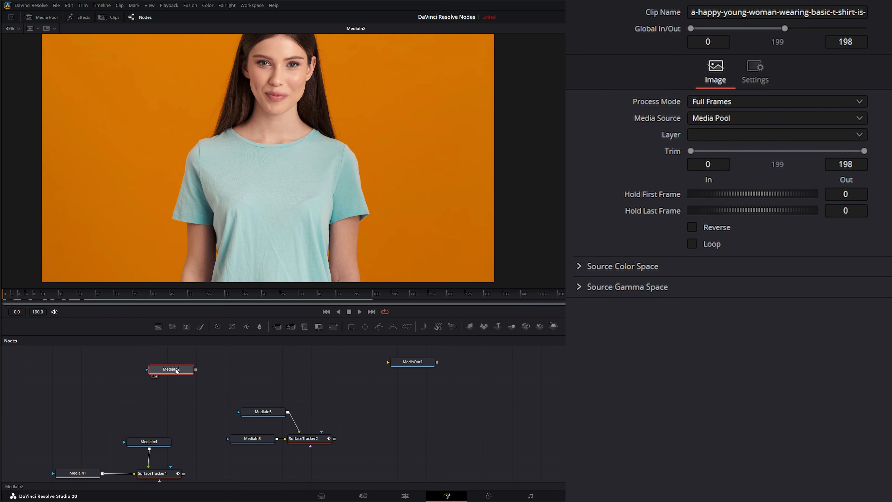
key(shift+space)
text(mag)
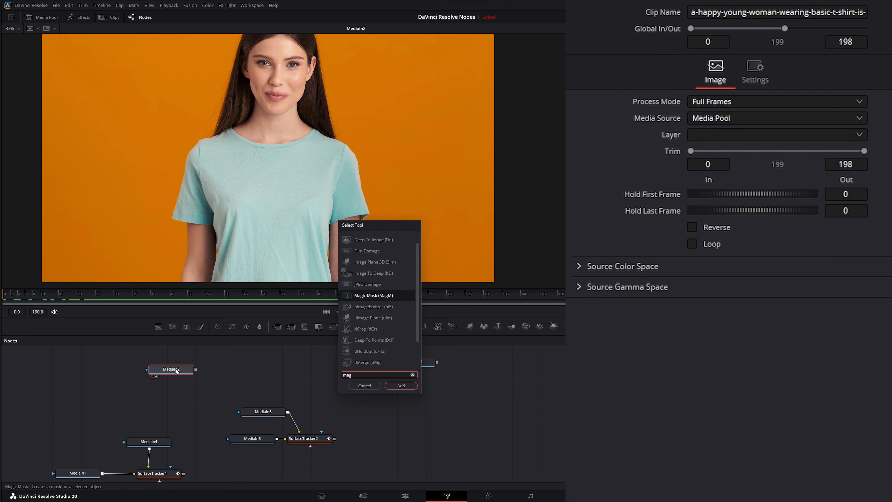
key(Return)
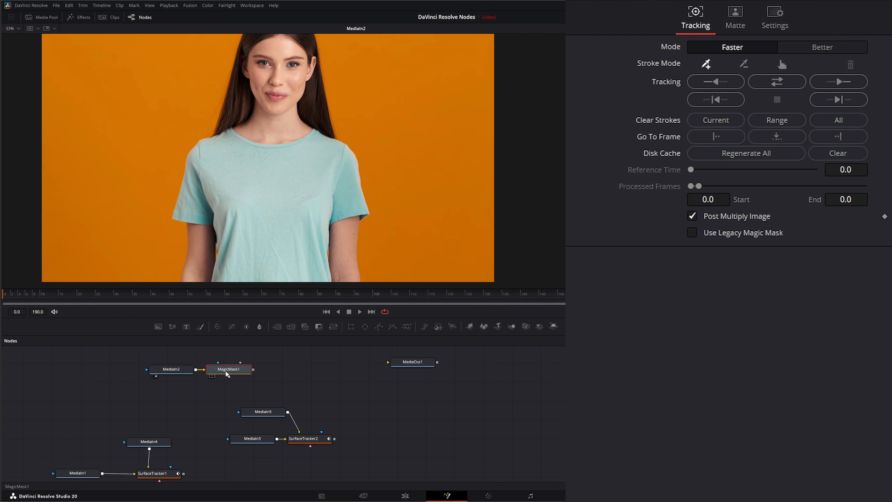
Mark both forearms for MagicMask1 at frame 118 of the thumbs-up gesture and track the mask in both directions.
drag(382, 298, 442, 297)
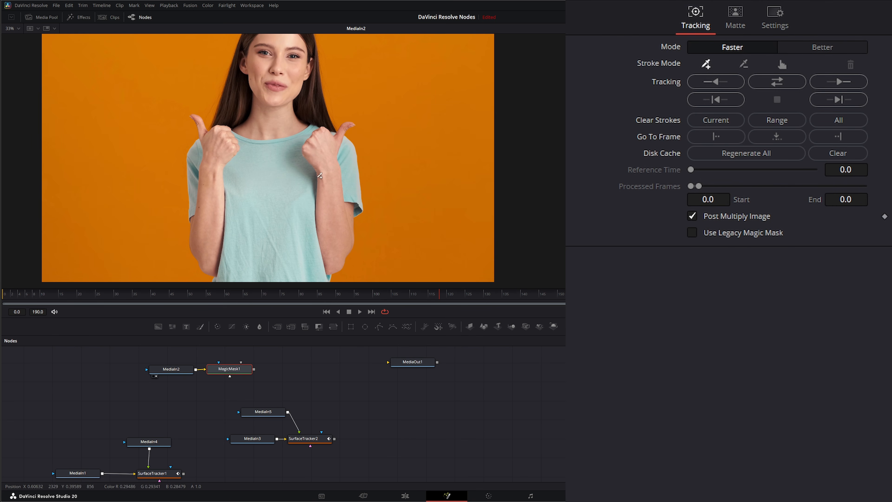
click(325, 158)
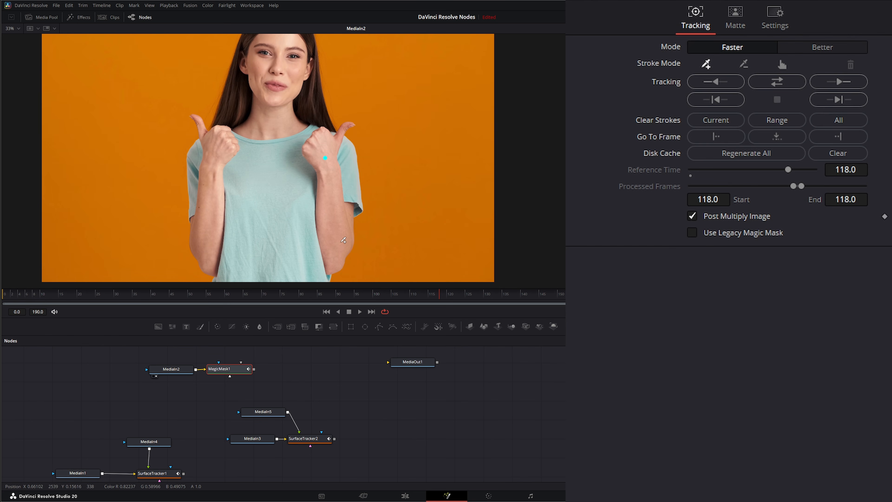
key(1)
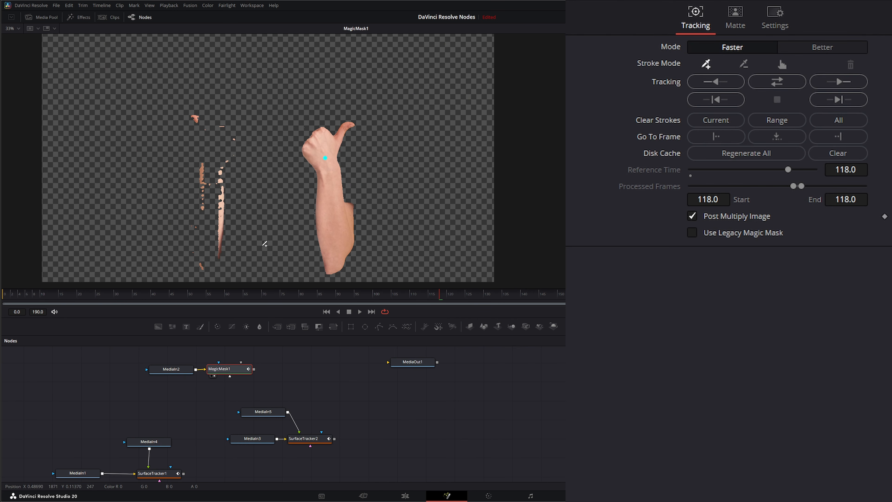
click(211, 164)
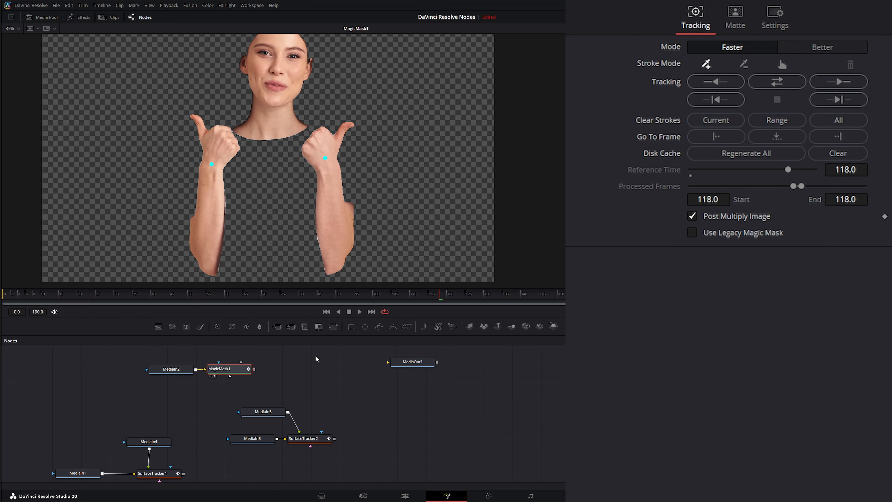
click(777, 81)
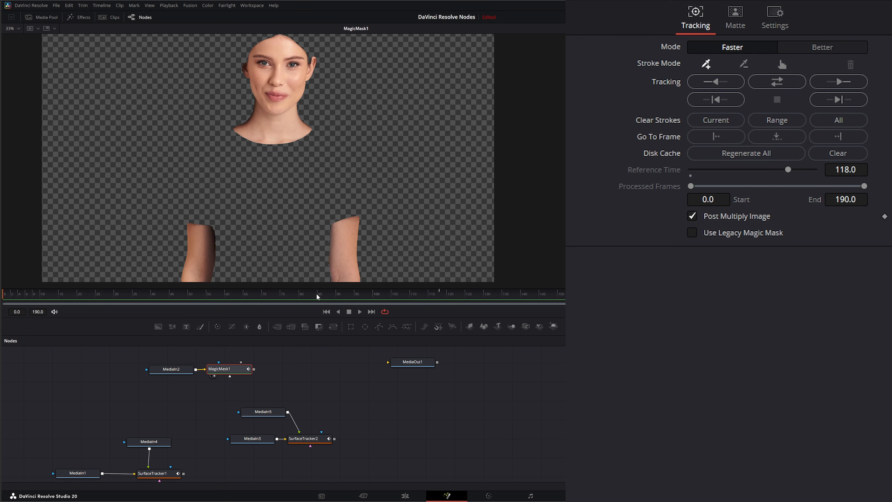
View the mask's alpha and refine its matte with Erode/Dilate 0.003, Gamma 1.95 and High threshold 0.576.
drag(316, 297, 4, 296)
key(a)
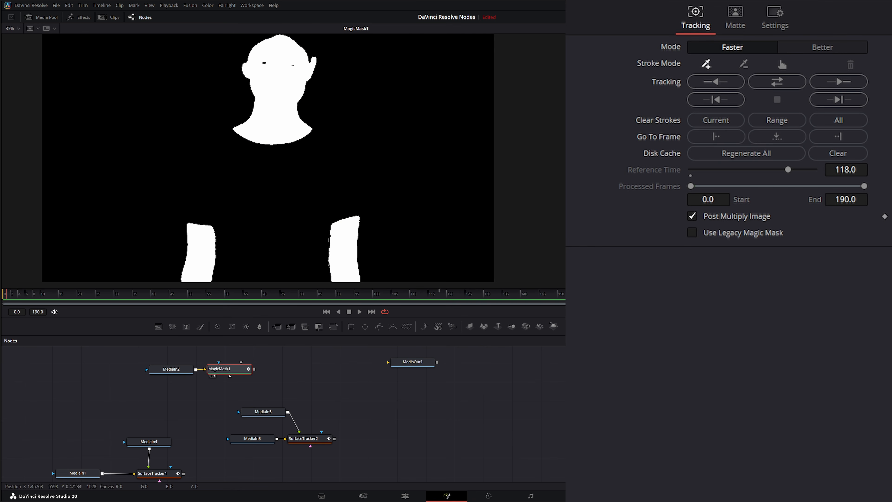
click(737, 21)
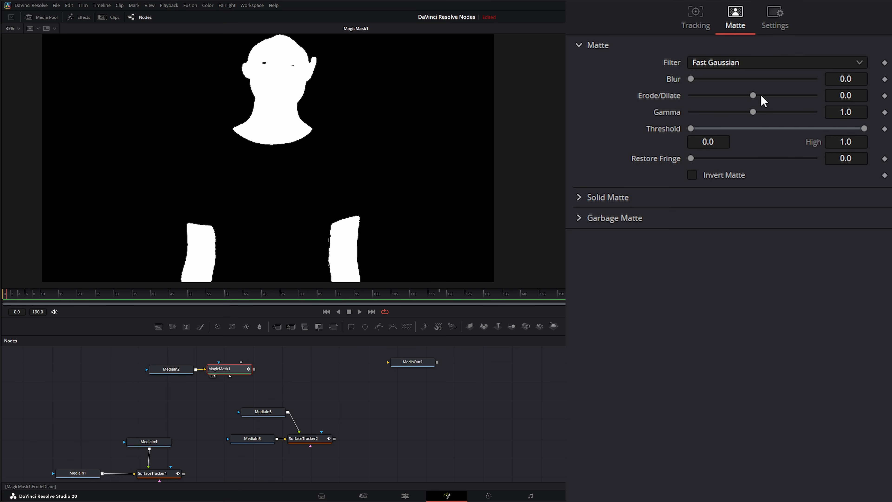
drag(753, 95, 782, 112)
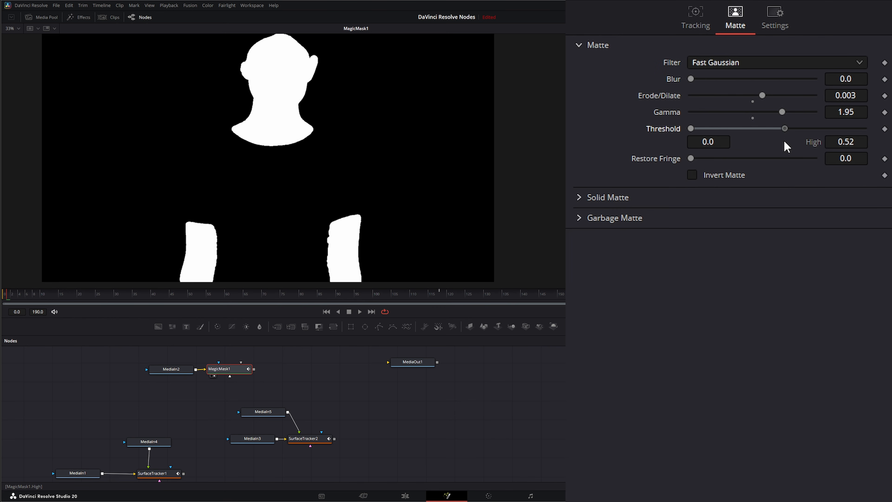
drag(783, 141, 797, 148)
drag(478, 298, 559, 295)
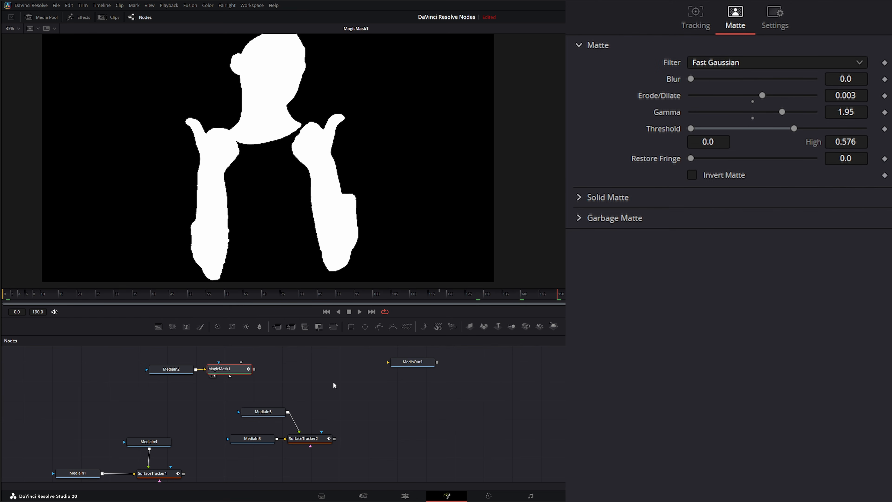
Add an unconnected Surface Tracker node and place it beside MagicMask1.
click(309, 383)
key(shift+space)
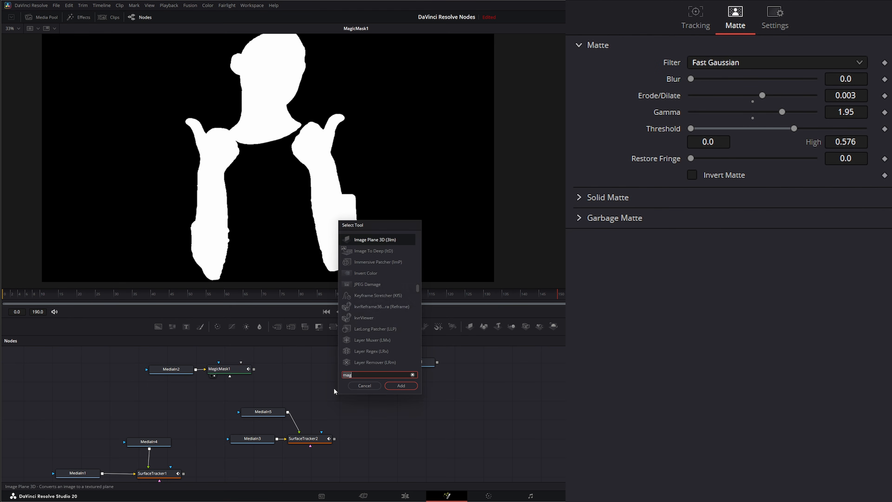
text(sur)
key(Return)
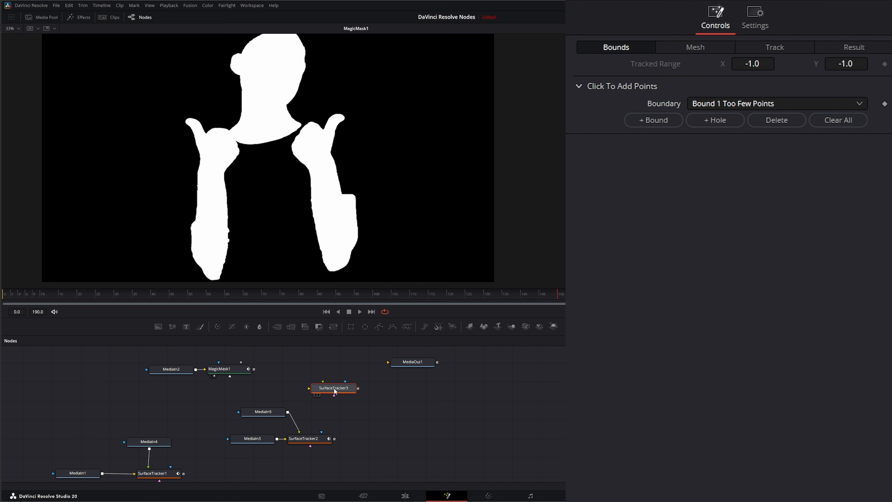
drag(334, 391, 304, 381)
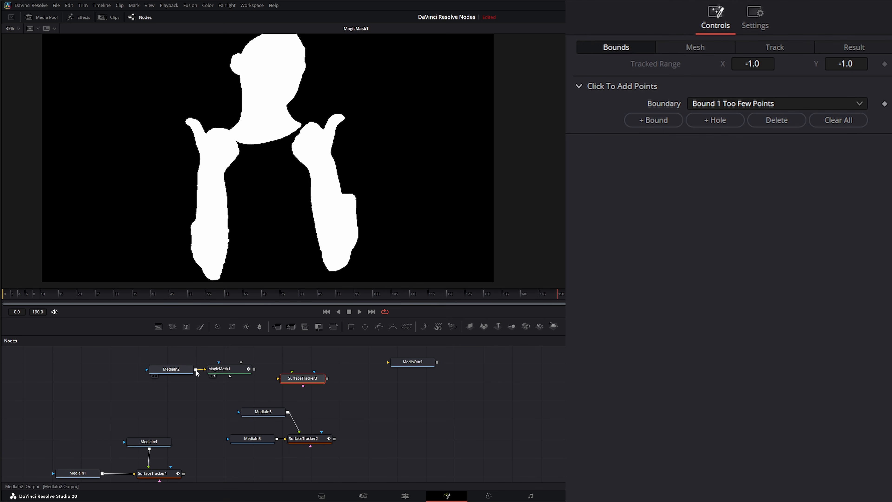
Connect MediaIn2 to SurfaceTracker3 as its source and MagicMask1 as its occlusion mask.
drag(253, 368, 278, 378)
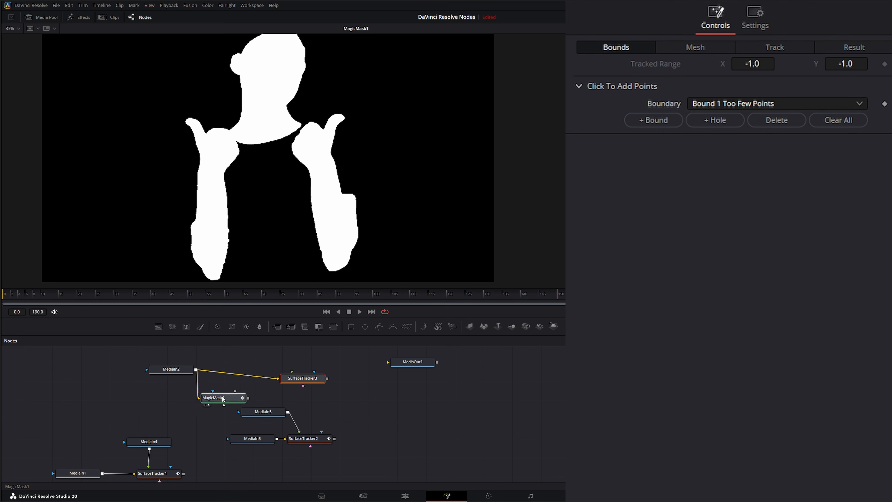
drag(223, 399, 213, 396)
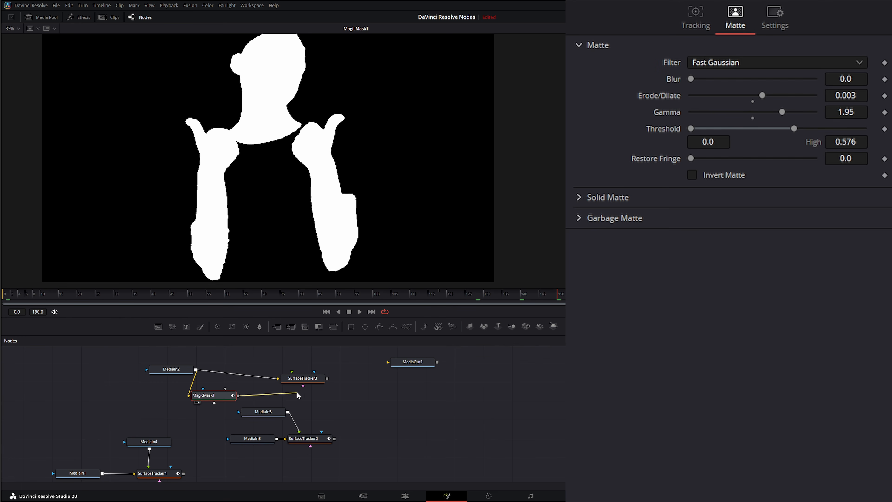
drag(297, 395, 304, 385)
click(311, 380)
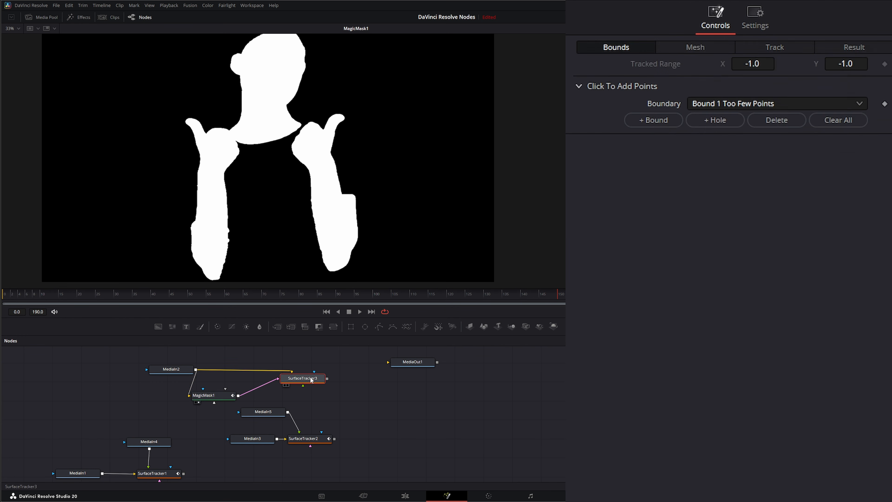
Display SurfaceTracker3 at the first frame and outline a six-point boundary across the T-shirt's chest.
key(1)
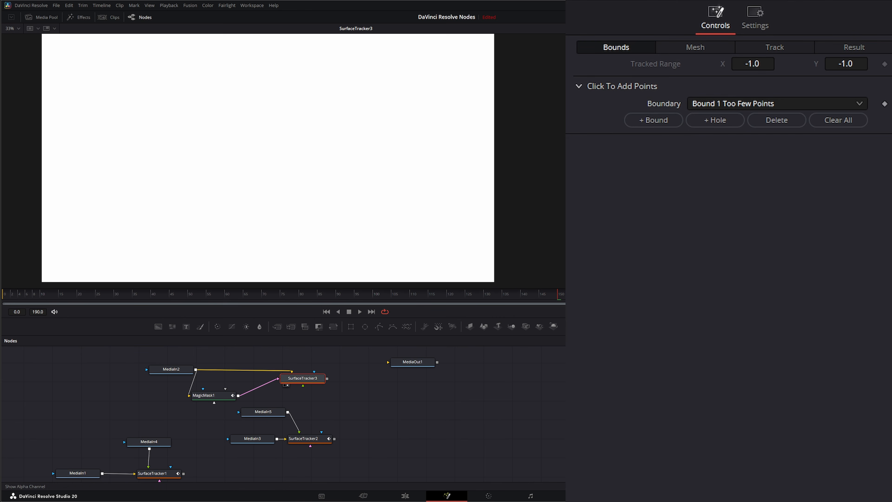
click(326, 312)
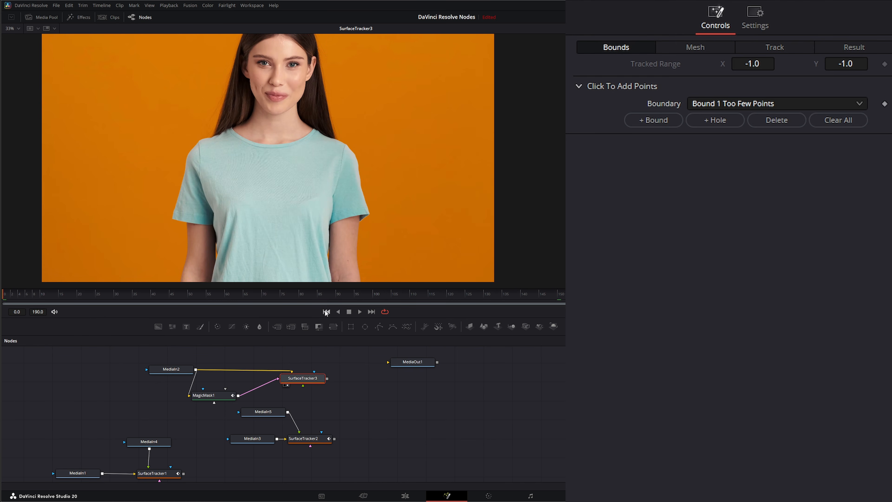
scroll(229, 198, up, 2)
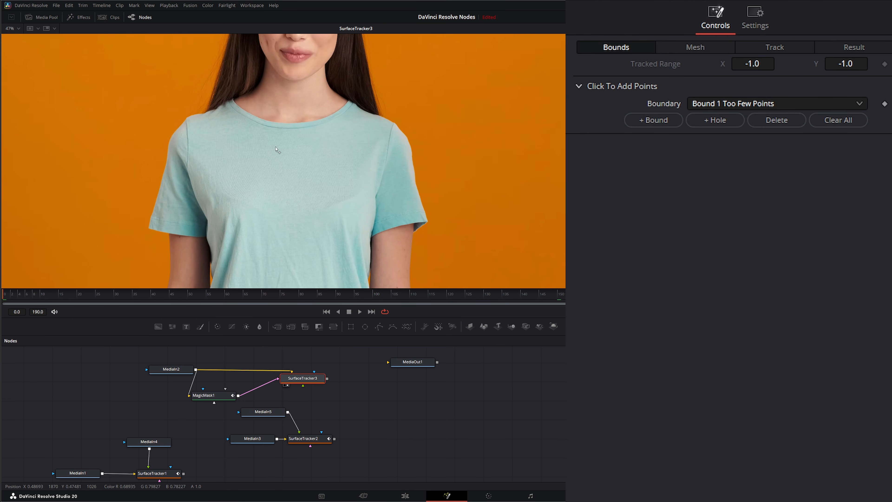
drag(276, 147, 265, 174)
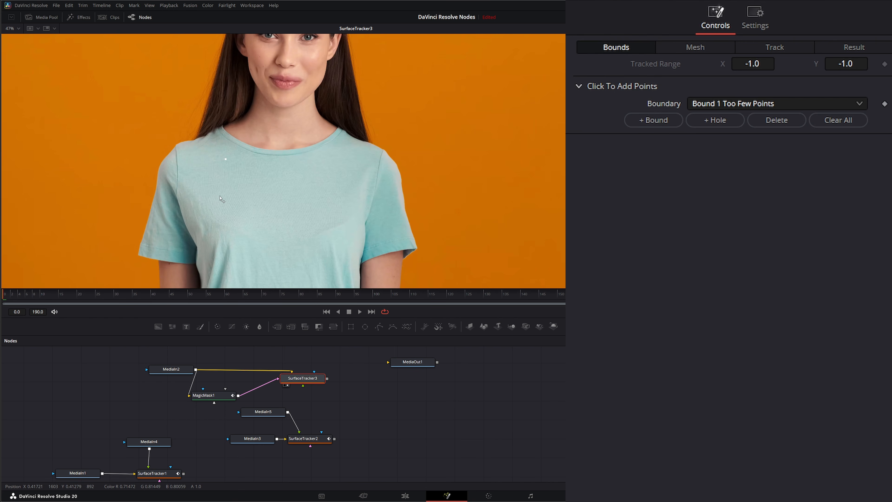
click(281, 224)
click(337, 204)
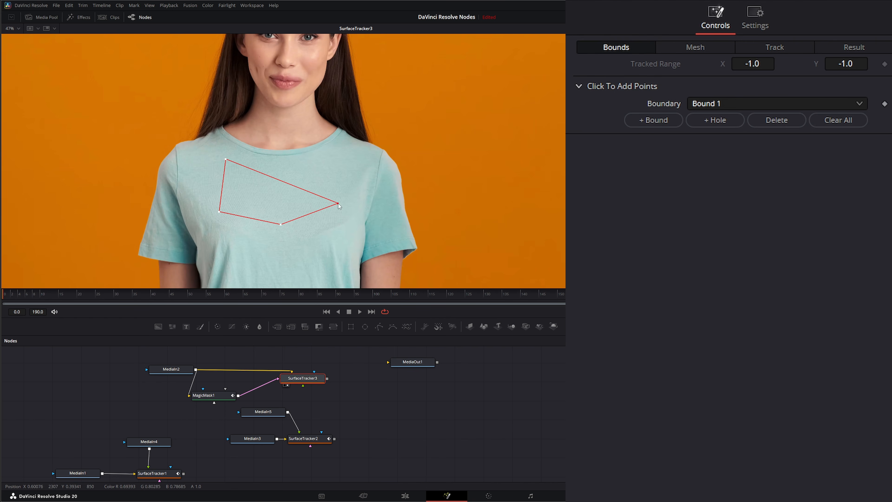
click(326, 163)
click(282, 166)
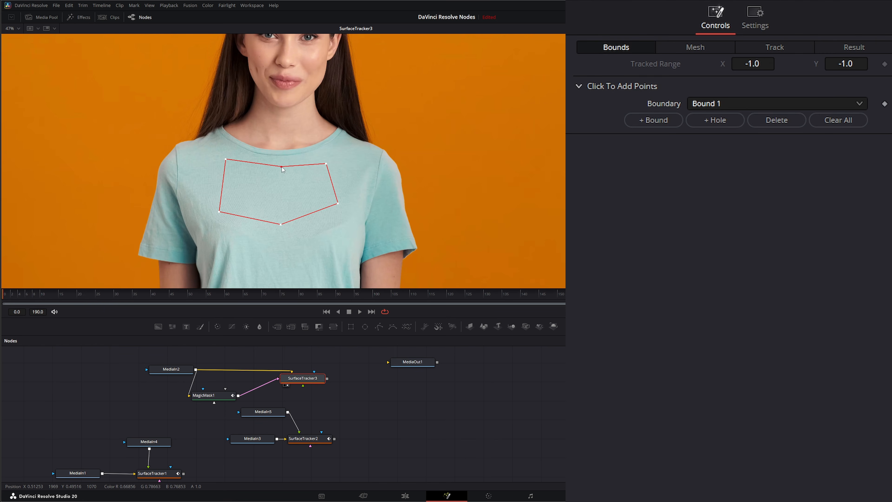
Generate a Uniform mesh for the chest boundary with horizontal spacing 19 and vertical spacing 20.
click(697, 50)
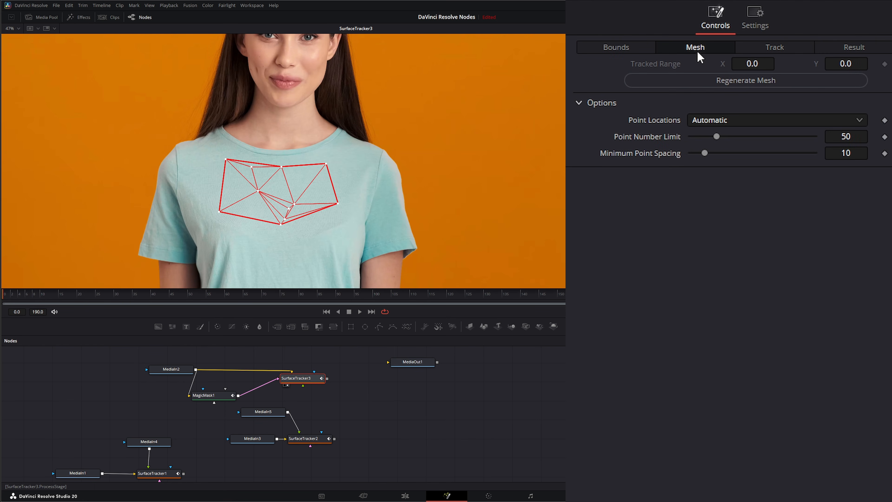
click(702, 120)
click(719, 153)
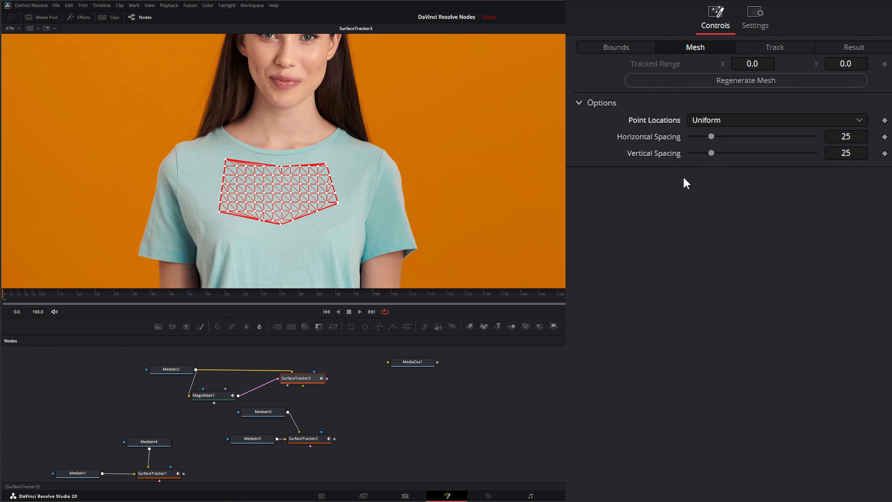
drag(711, 137, 703, 155)
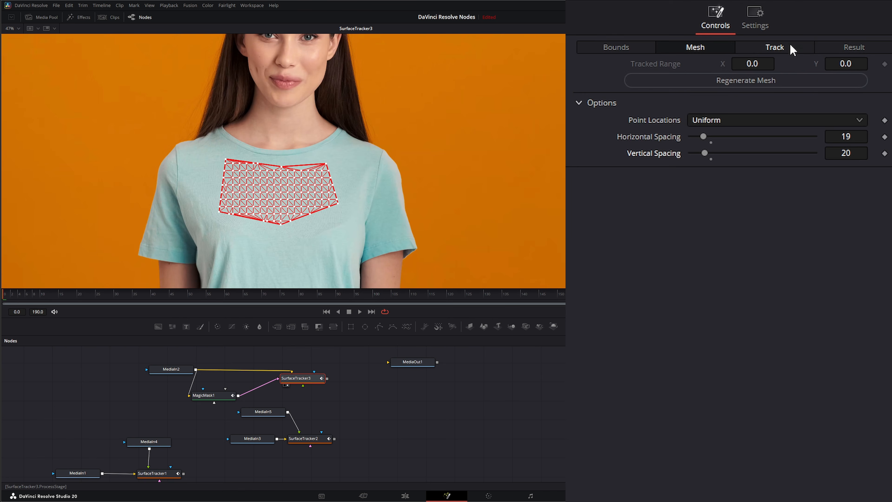
Set Motion Range to 1.0 and Mesh Rigidity to 0.048, and track the chest mesh forward.
click(774, 47)
drag(702, 175, 826, 180)
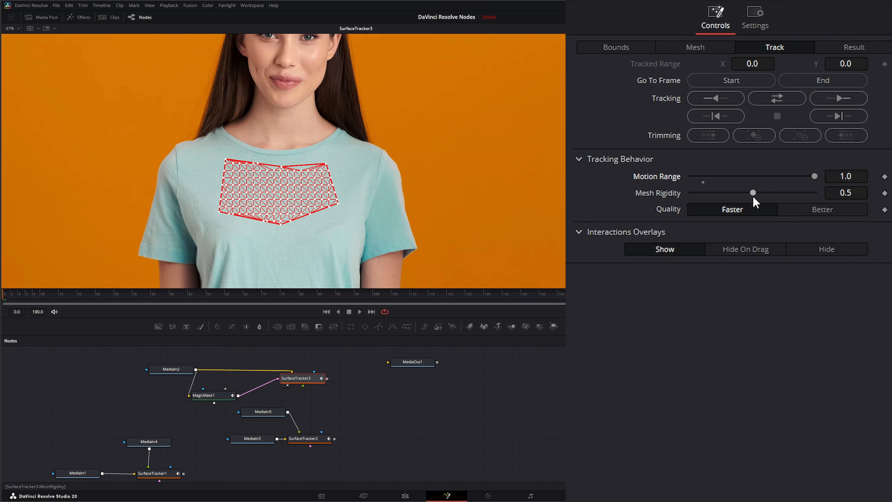
drag(753, 192, 695, 192)
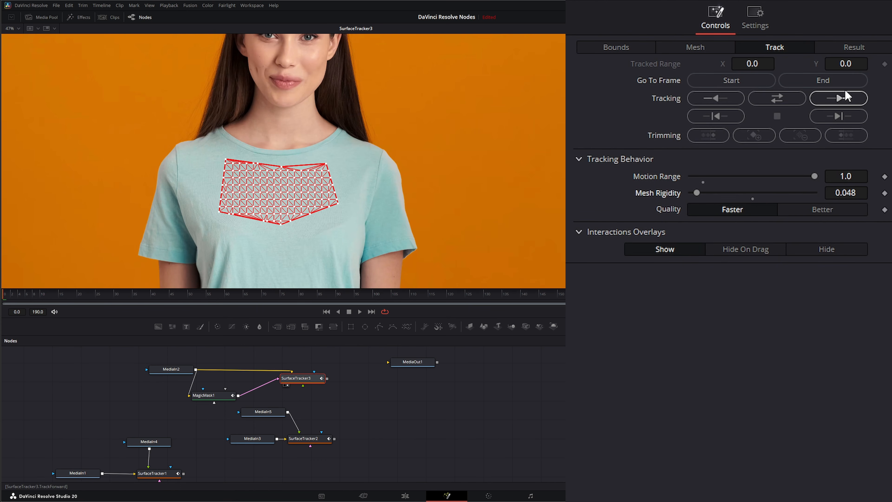
click(839, 98)
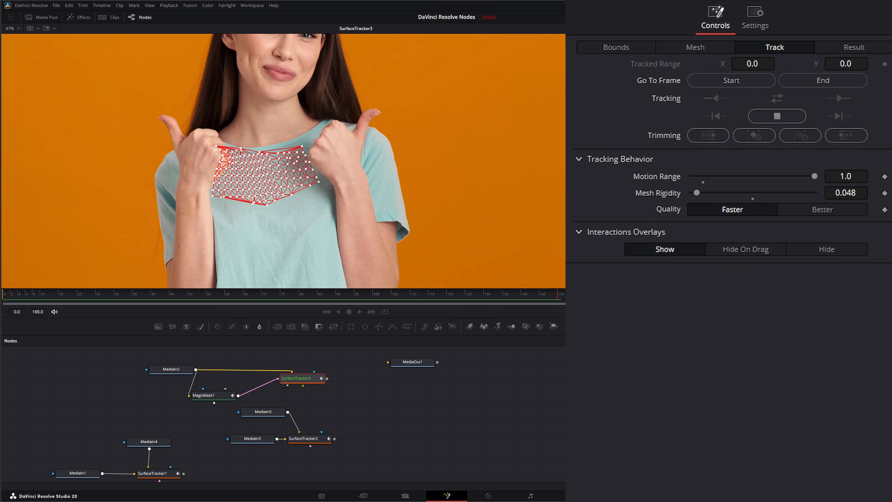
Scrub through the tracked clip to inspect the chest mesh while the hands move, and return to the first frame.
drag(527, 294, 125, 319)
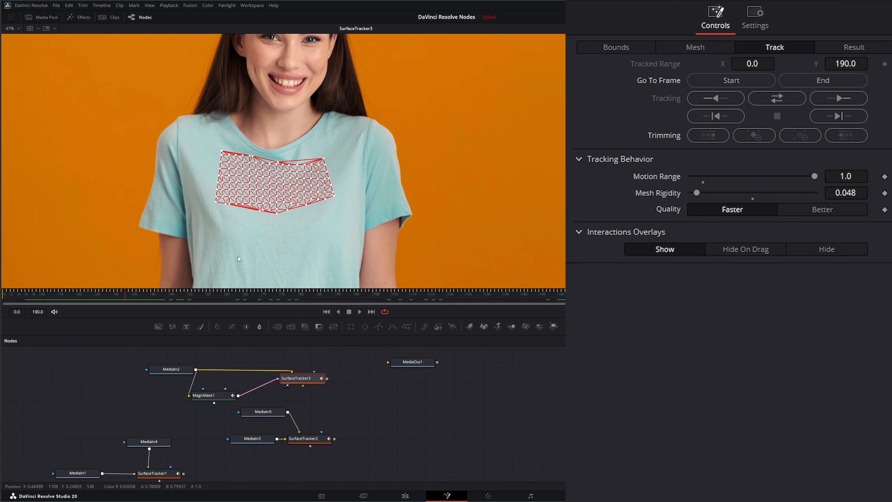
drag(131, 293, 184, 302)
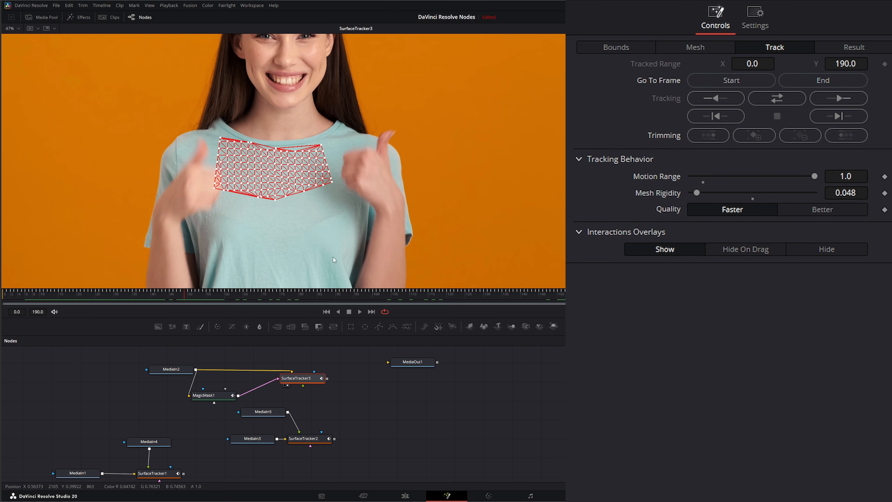
drag(186, 295, 227, 297)
drag(212, 296, 184, 294)
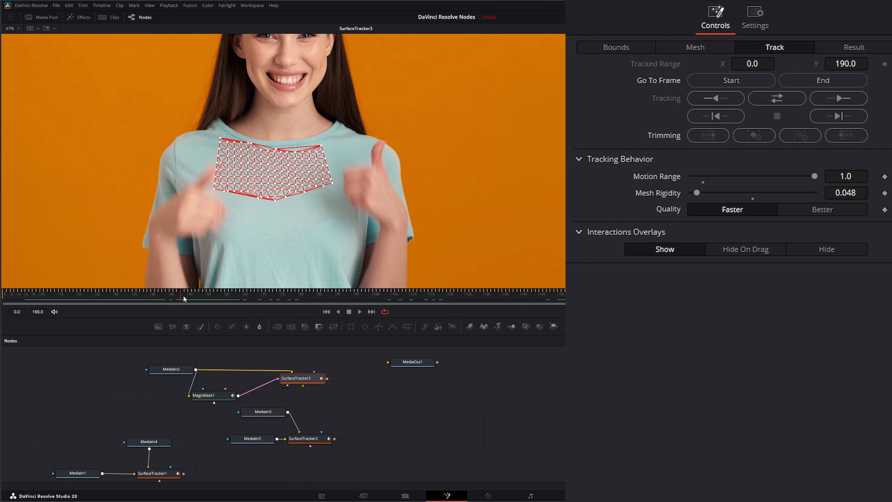
drag(184, 299, 127, 299)
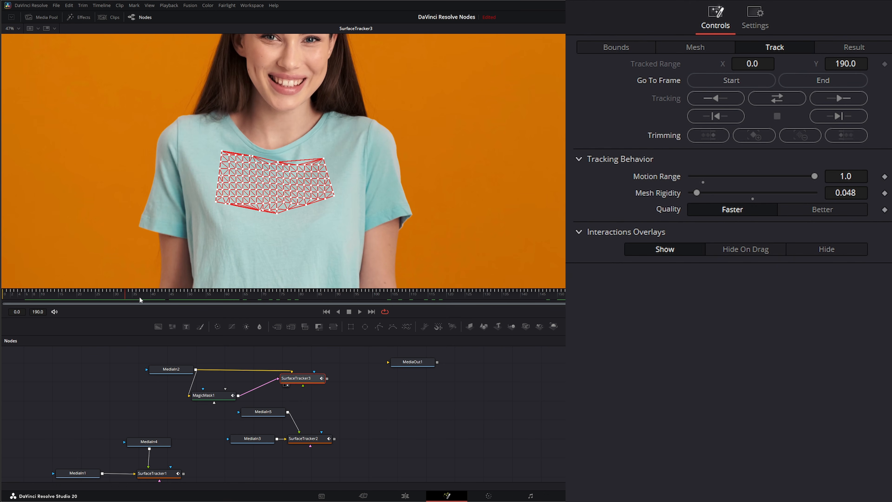
drag(127, 297, 3, 303)
Display and select SurfaceTracker1 to review the face overlay with its eye holes.
drag(133, 416, 156, 391)
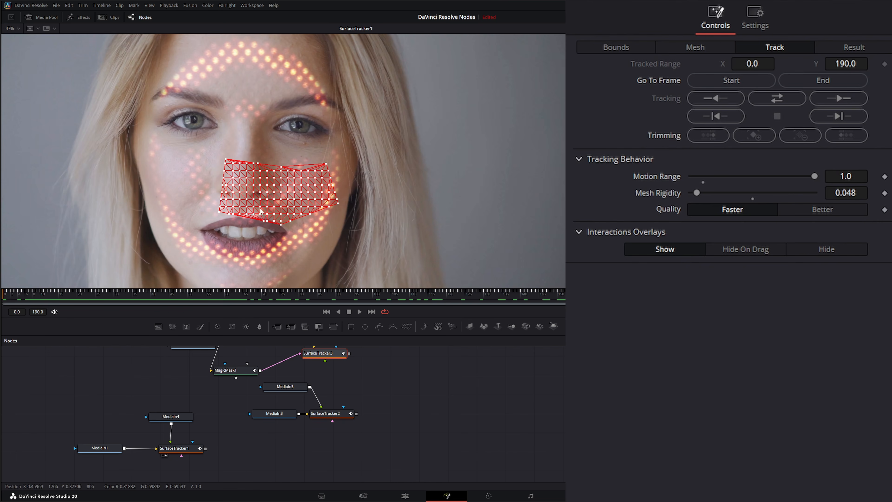
click(186, 449)
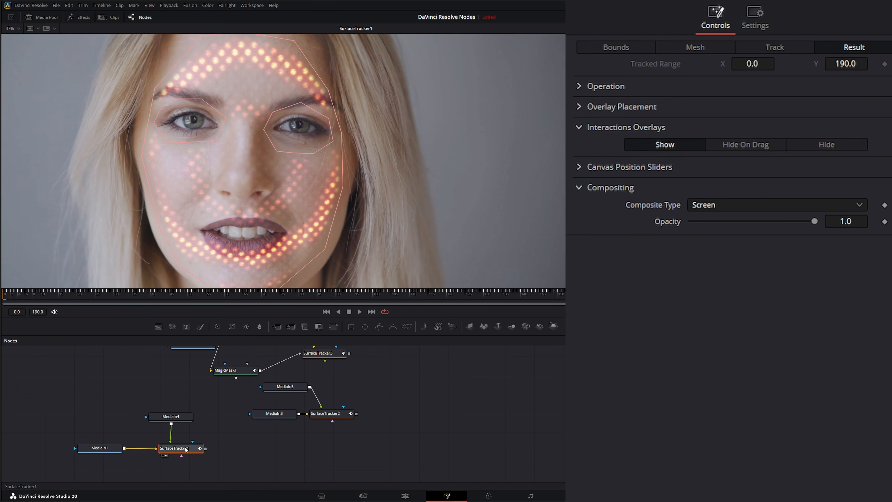
drag(375, 393, 368, 430)
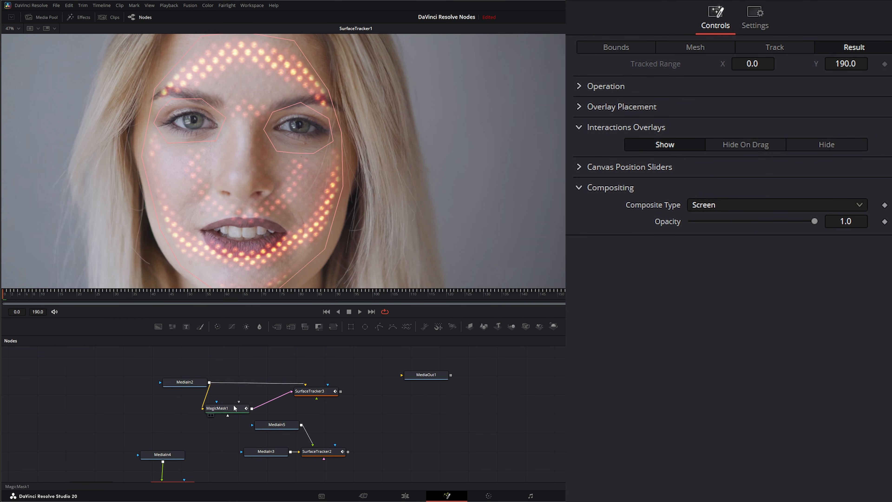
Display and select SurfaceTracker3 again and scrub its tracked chest mesh to the thumbs-up gesture.
drag(312, 394, 308, 178)
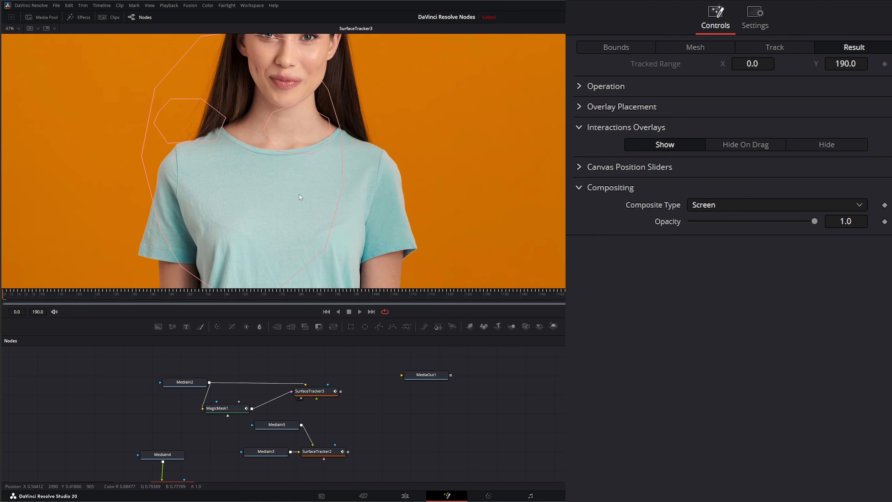
click(318, 394)
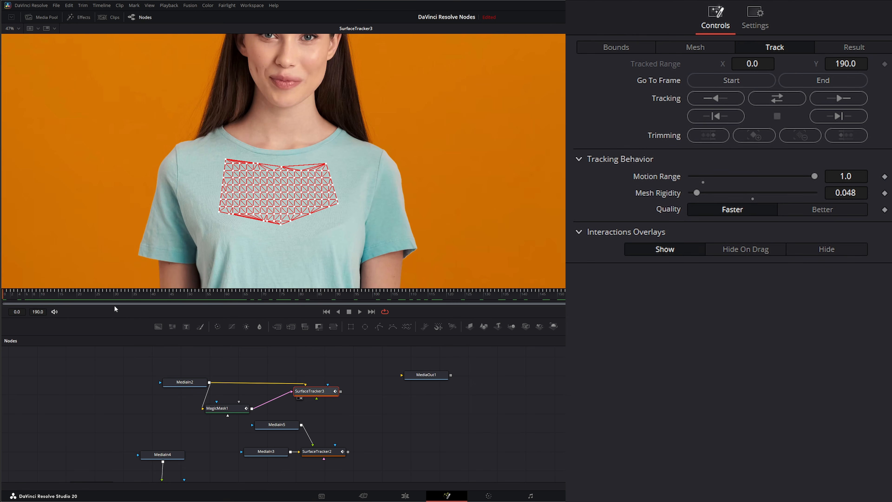
drag(14, 297, 400, 302)
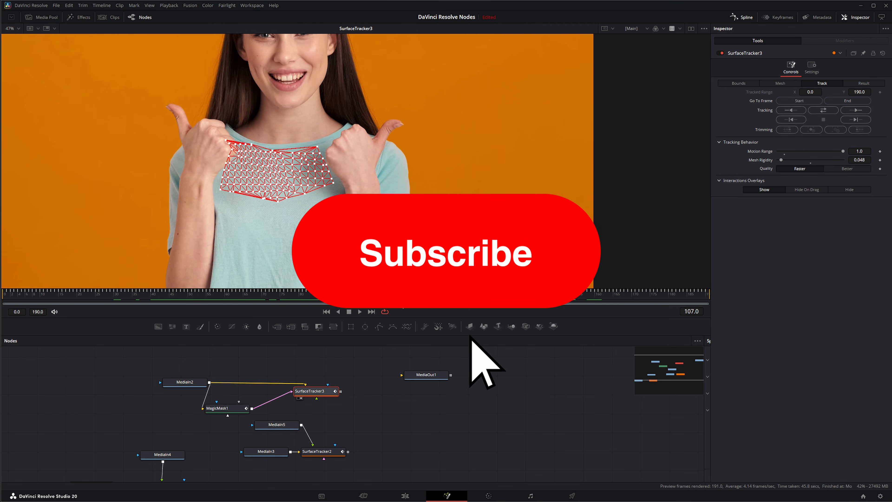